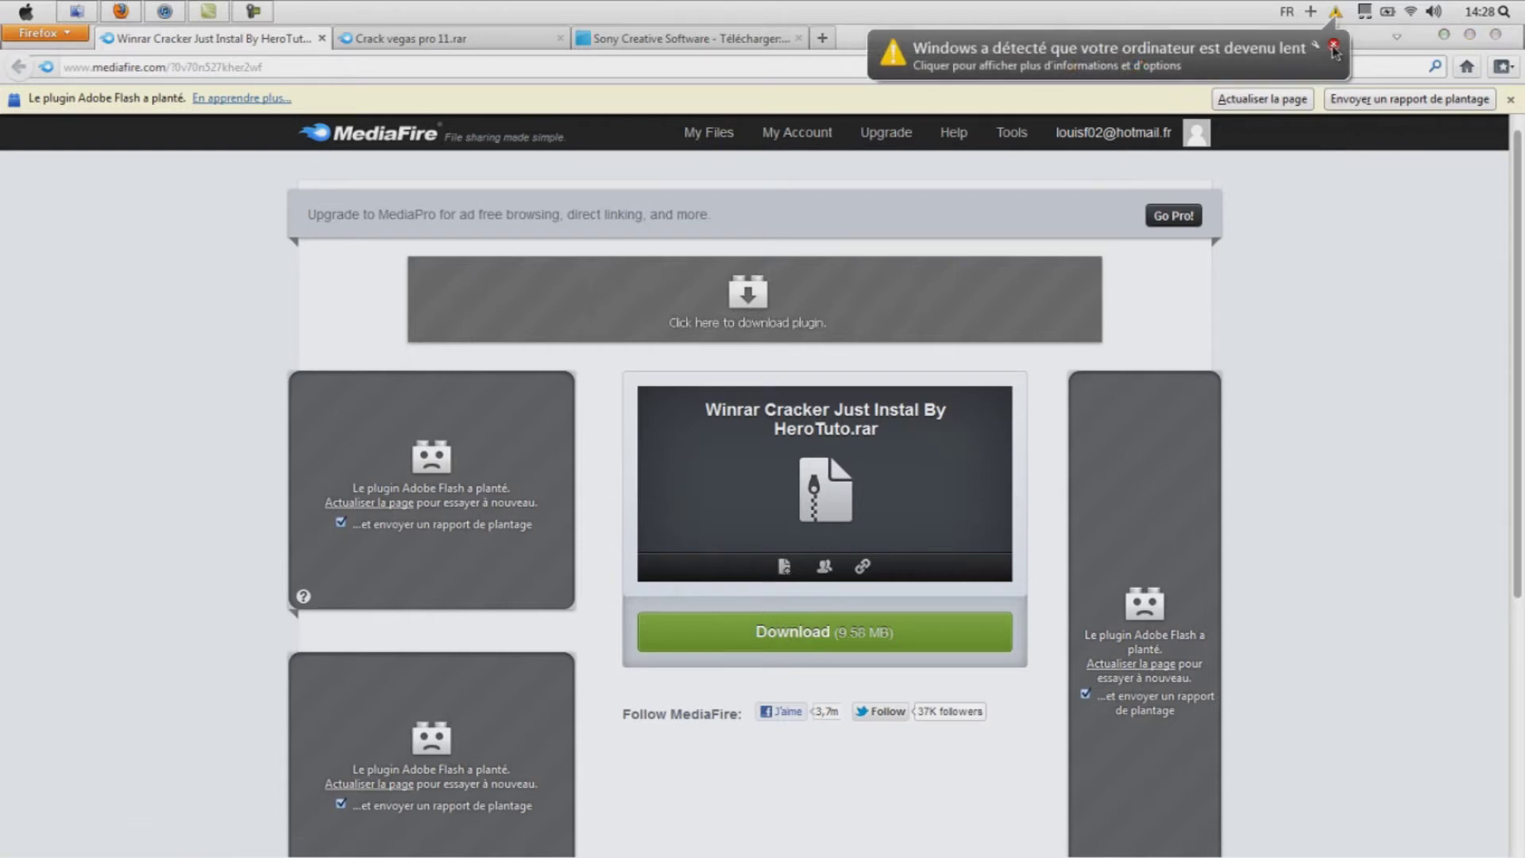
Dismiss the slow-computer notification and view the Winrar Cracker file in the Musique library in Windows Explorer.
click(1334, 43)
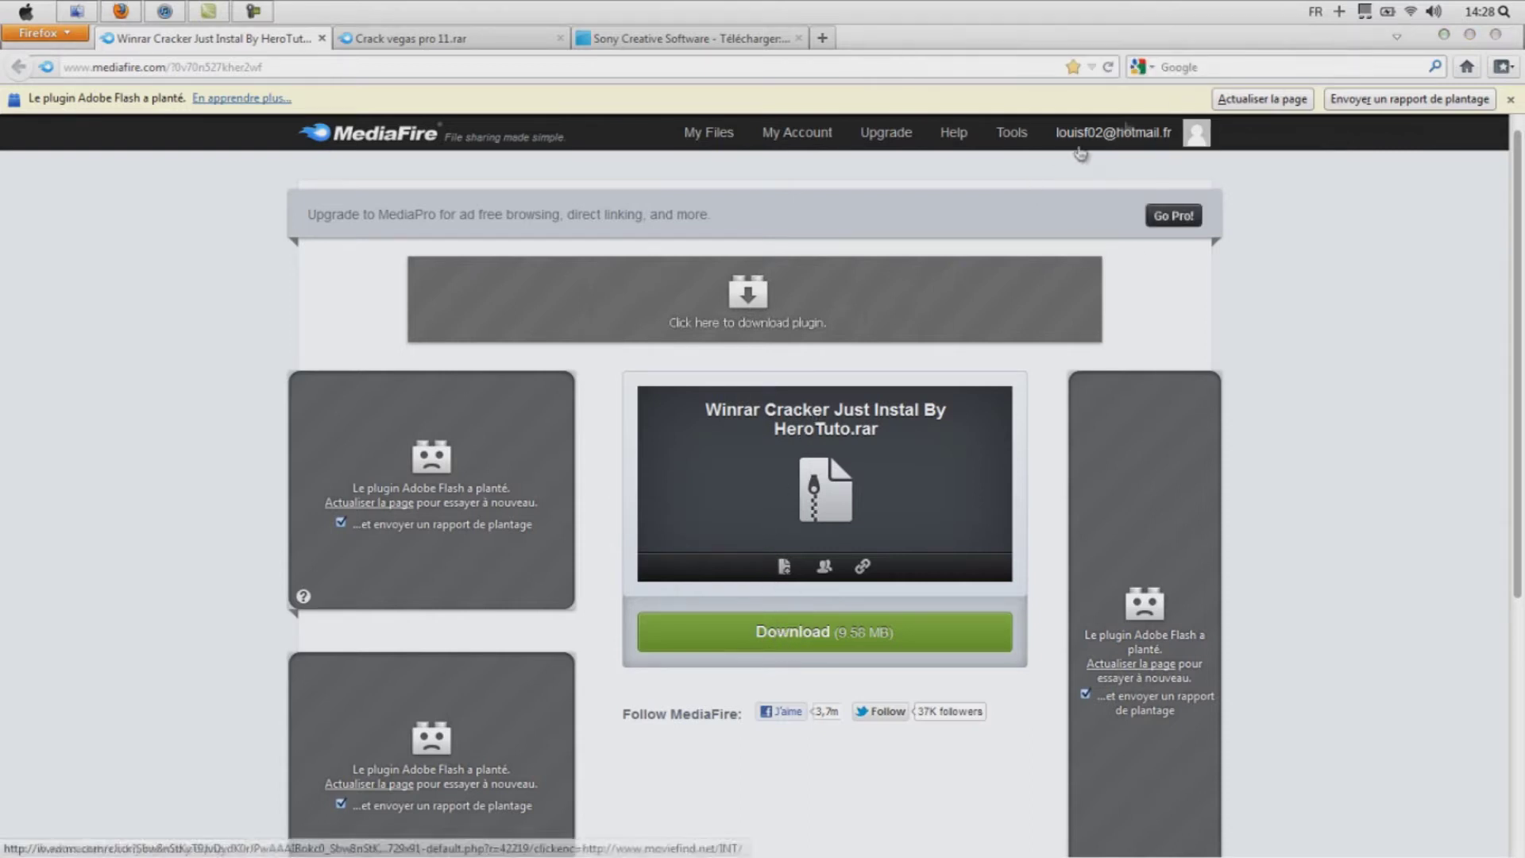
click(1445, 34)
click(46, 10)
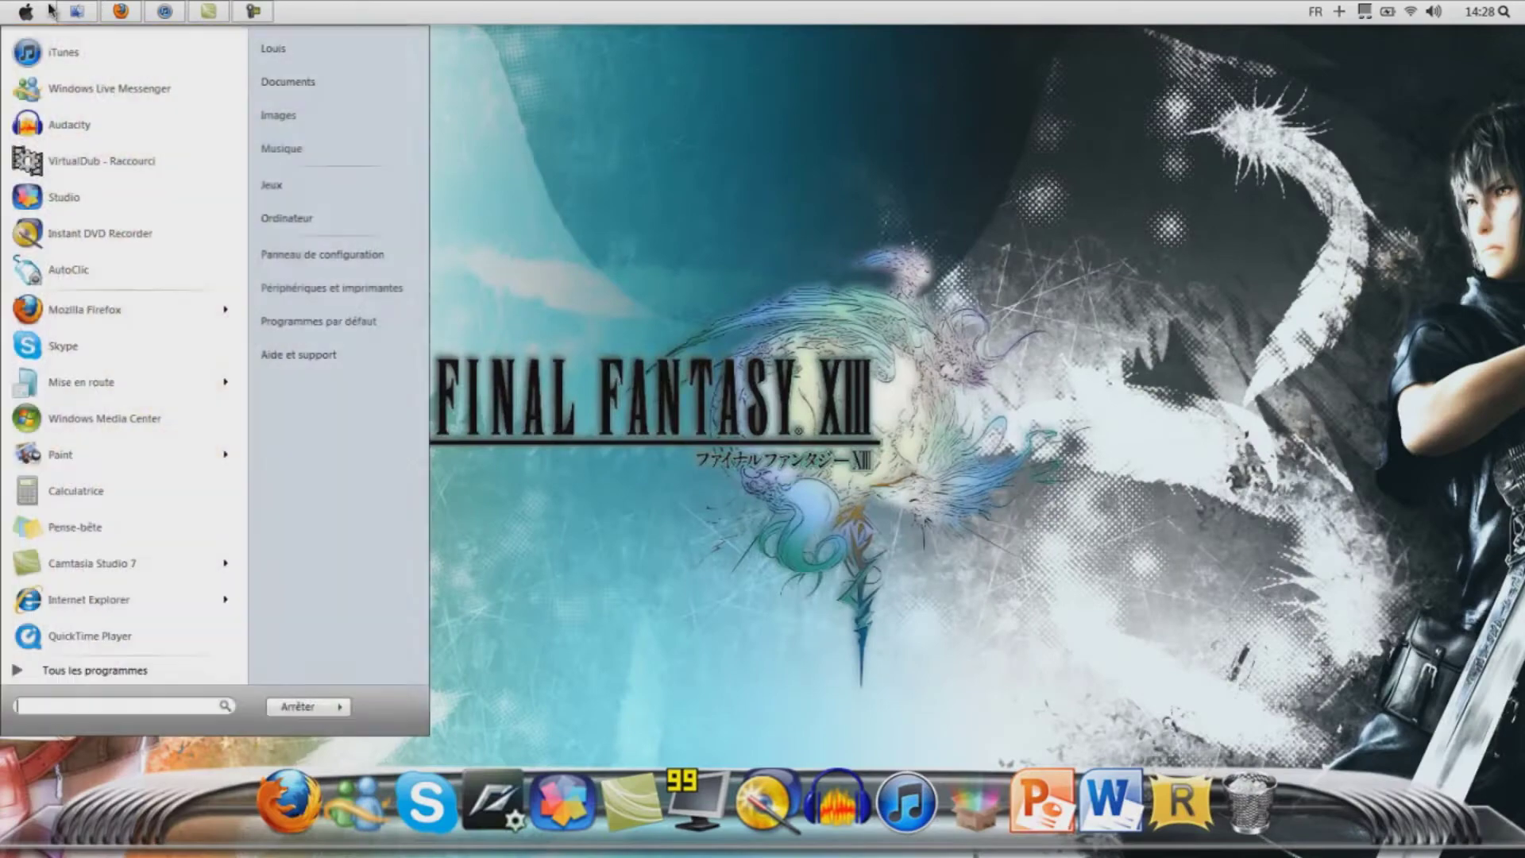
click(317, 96)
click(76, 11)
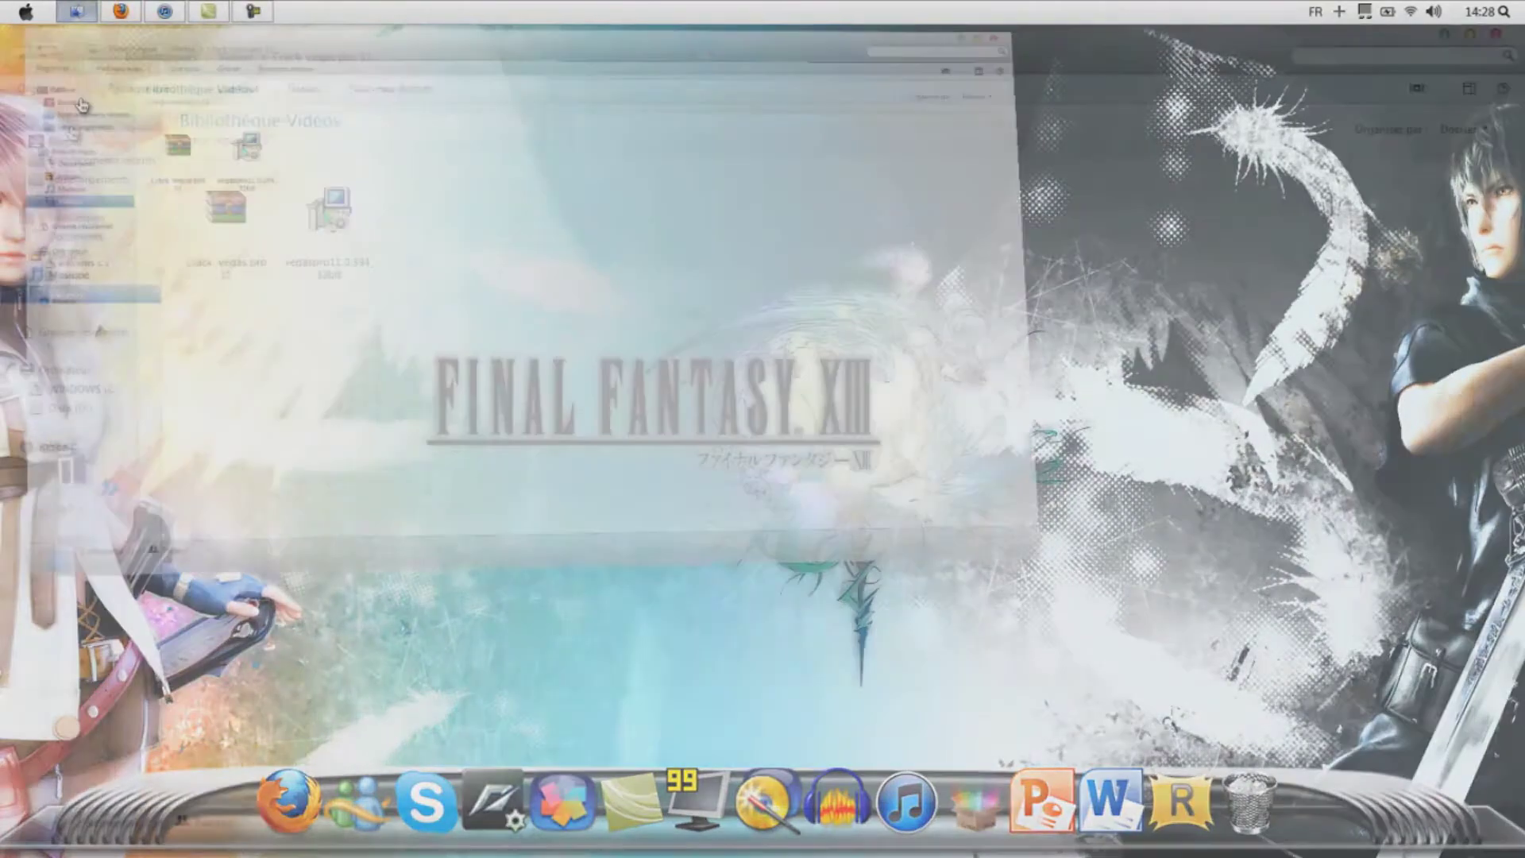
click(83, 281)
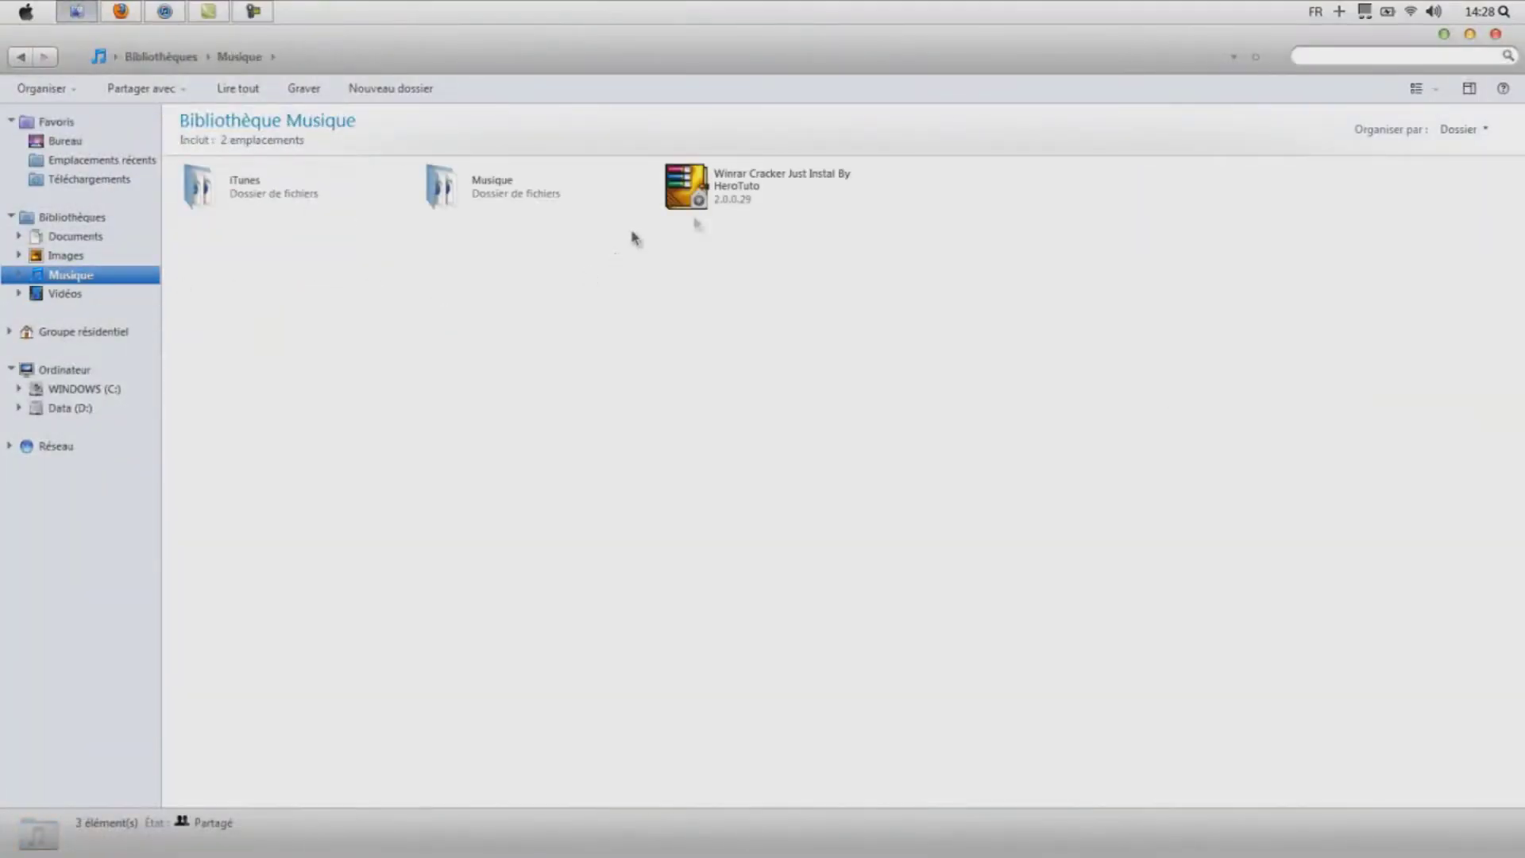
drag(792, 310, 729, 296)
click(525, 275)
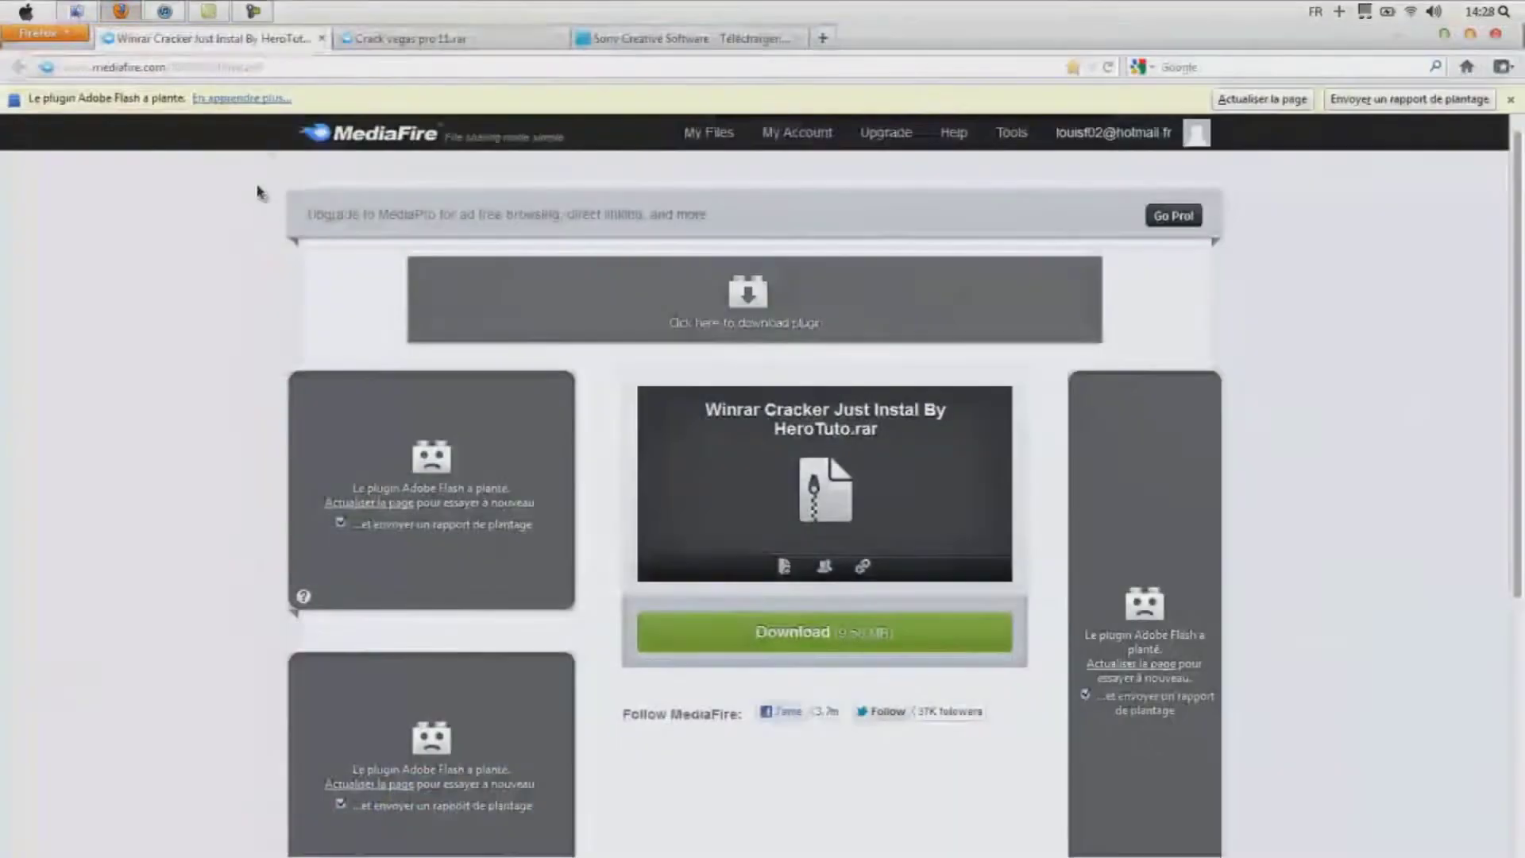
On Sony's Vegas Pro download page in Firefox, choose the Français Version 11.0 Construction 594 32-bit edition.
click(615, 38)
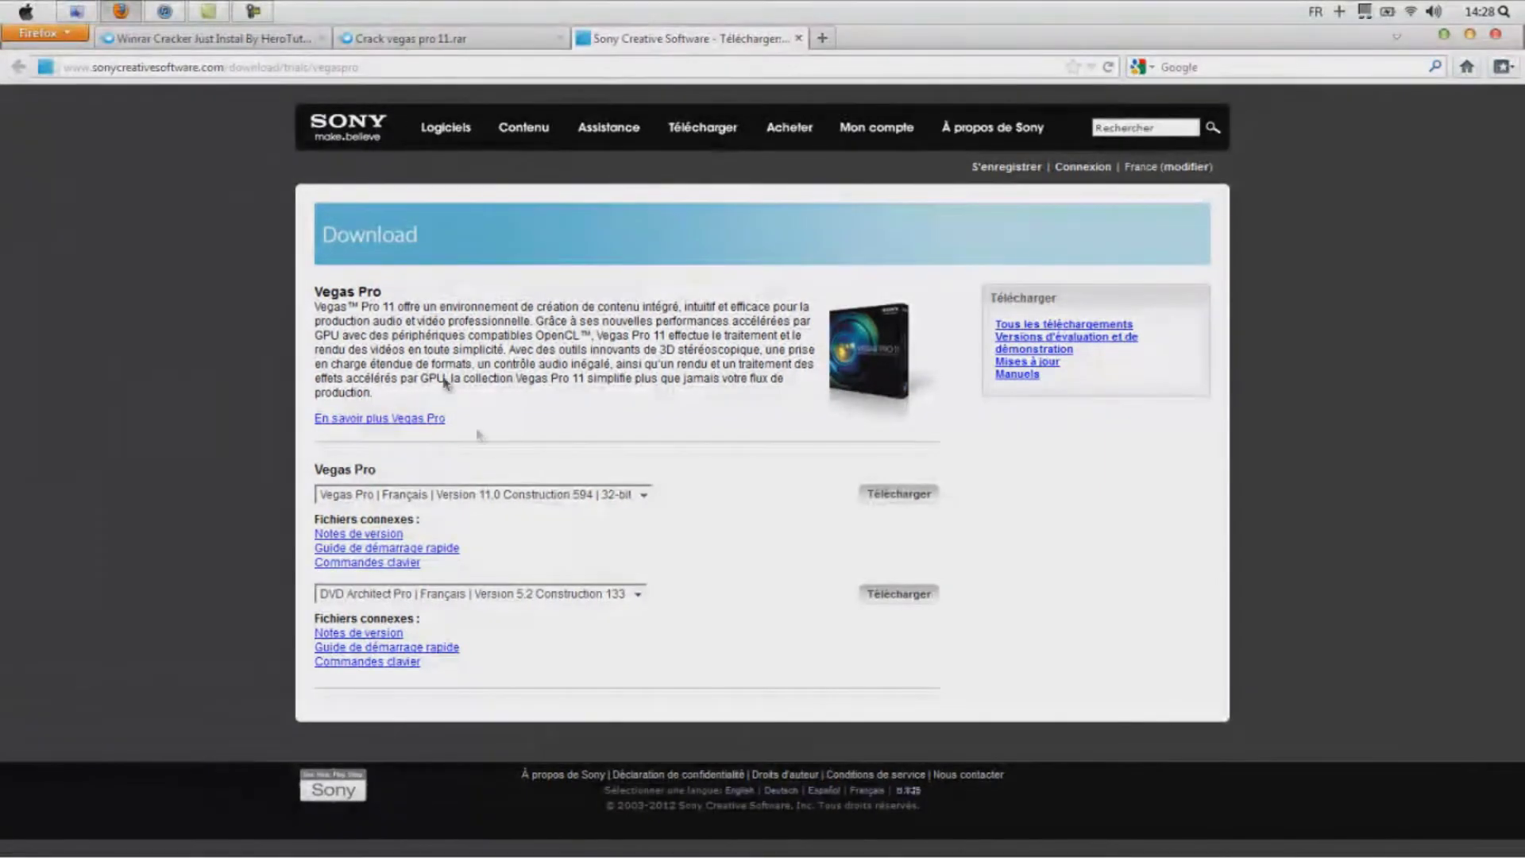
click(647, 498)
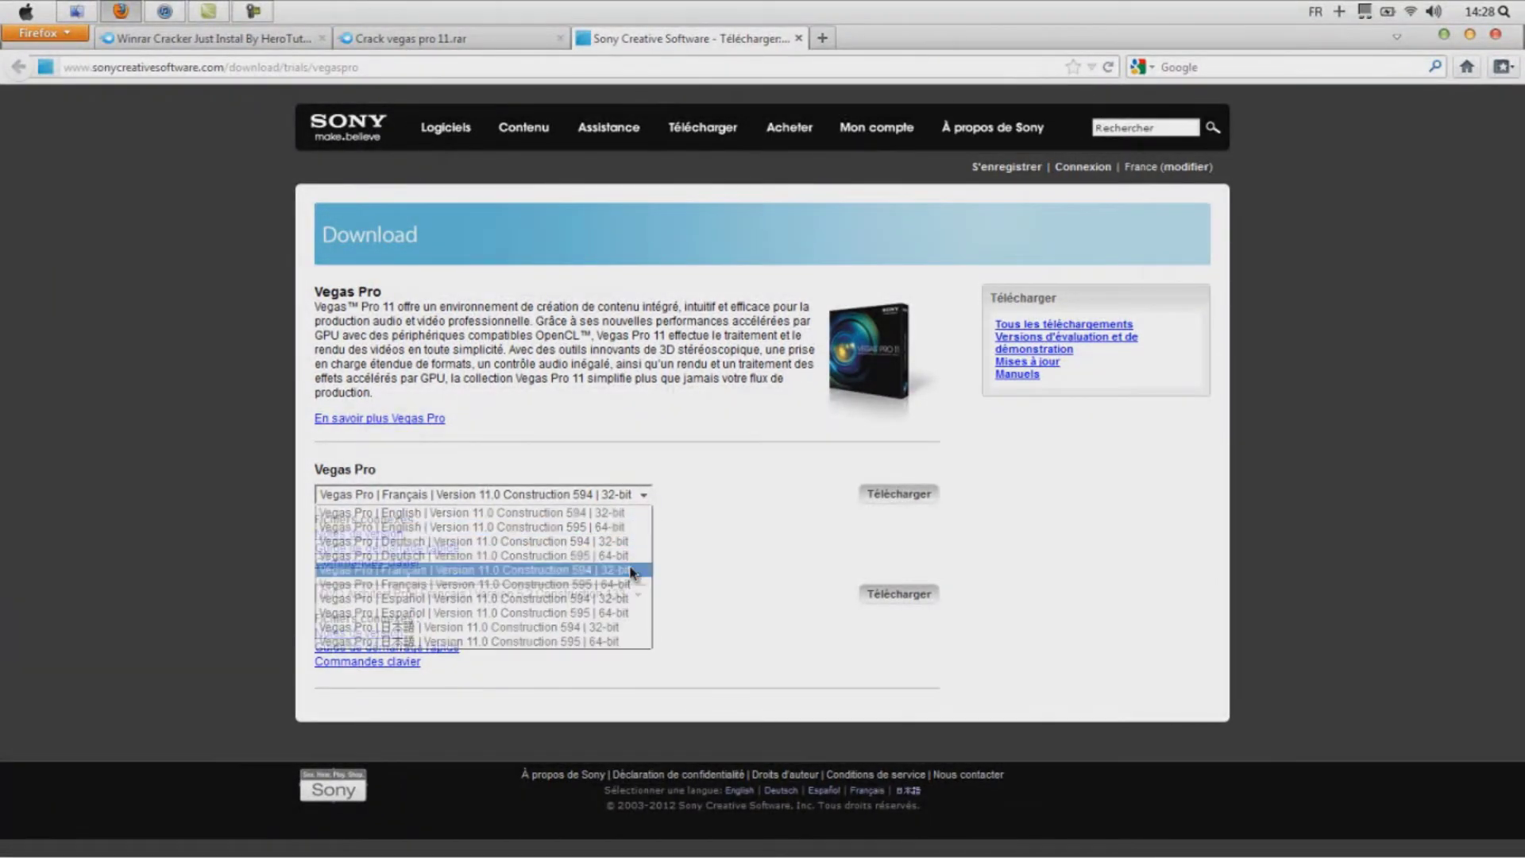
click(674, 491)
click(449, 504)
click(719, 517)
click(358, 500)
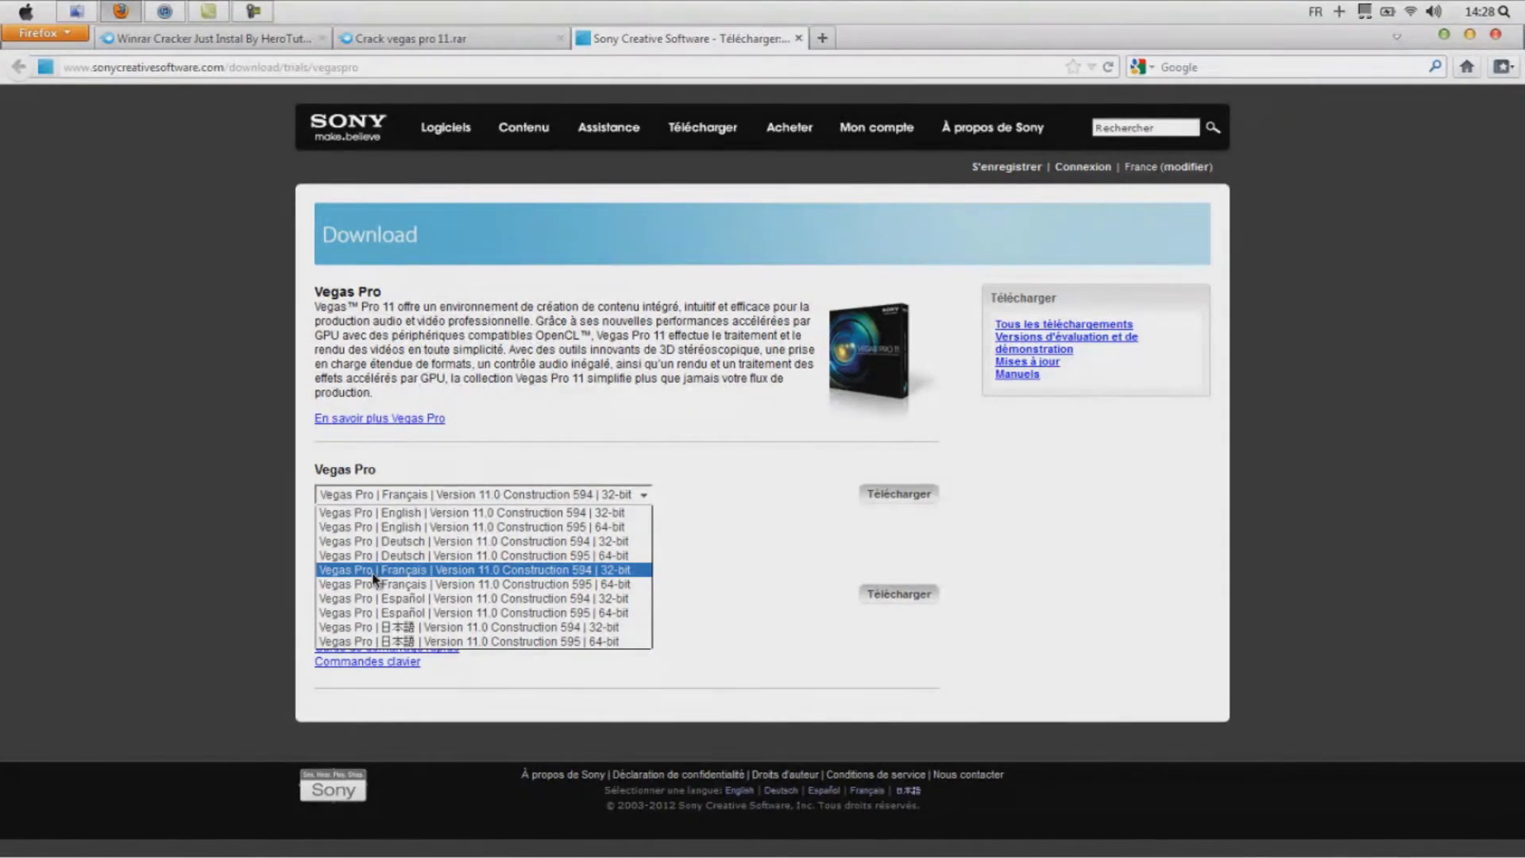
click(372, 573)
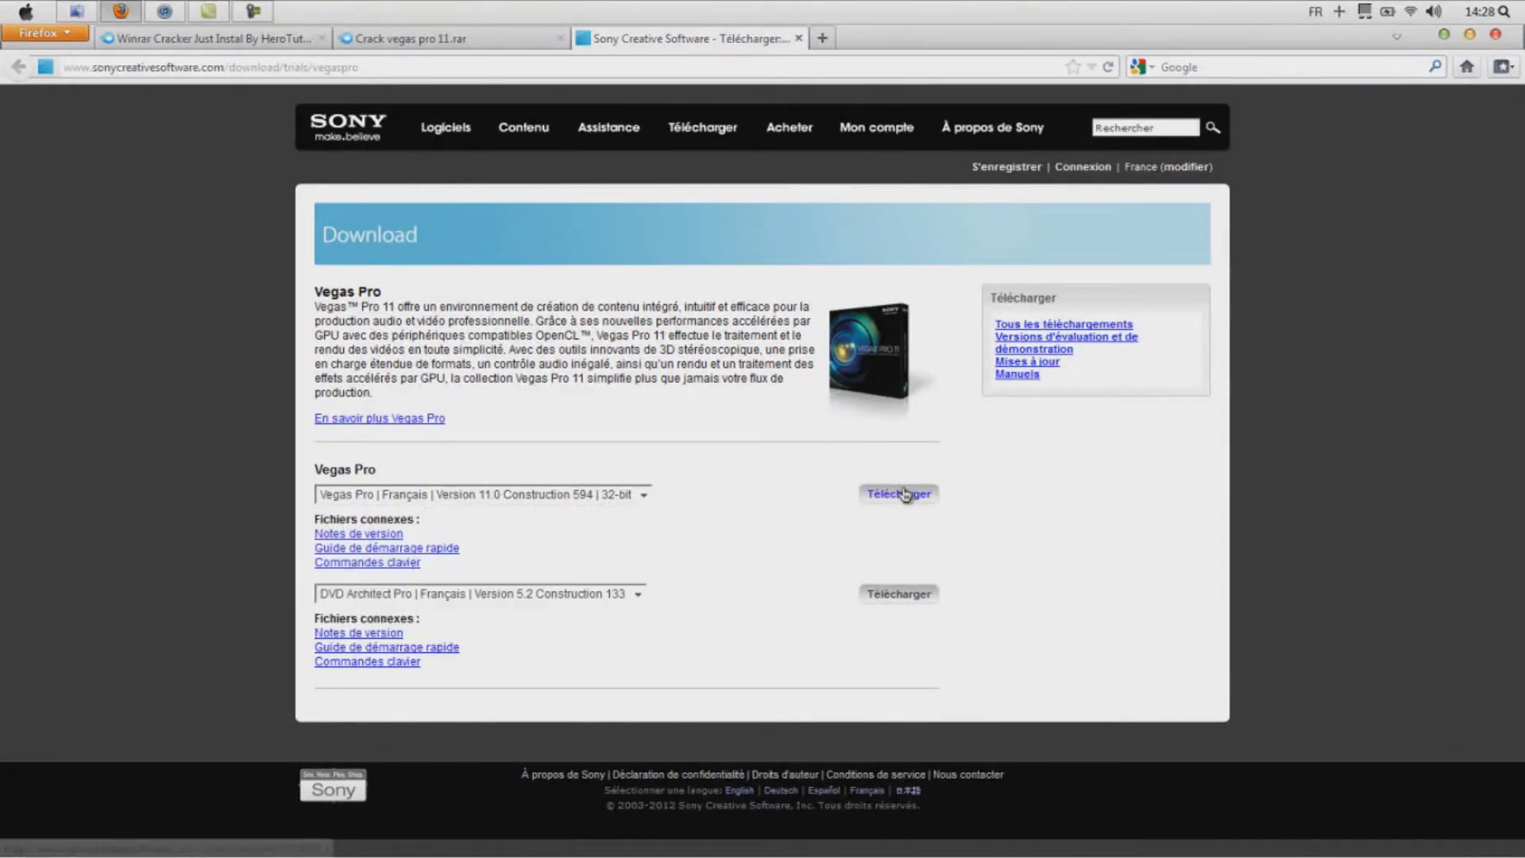
Switch to Windows Explorer and open the Crack vegas pro 11 folder in the Vidéos library.
click(75, 11)
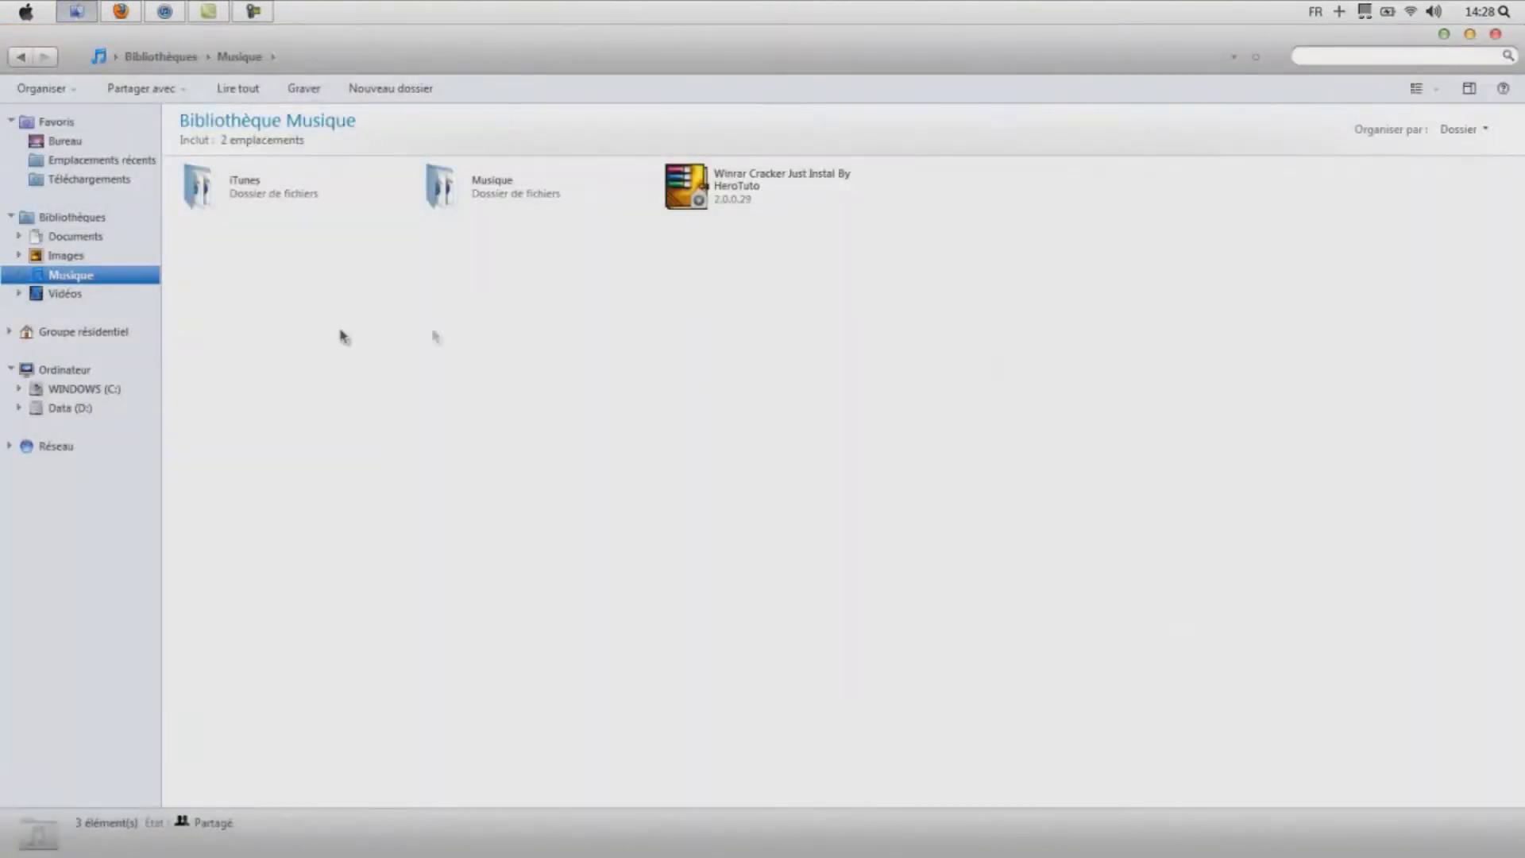
click(72, 293)
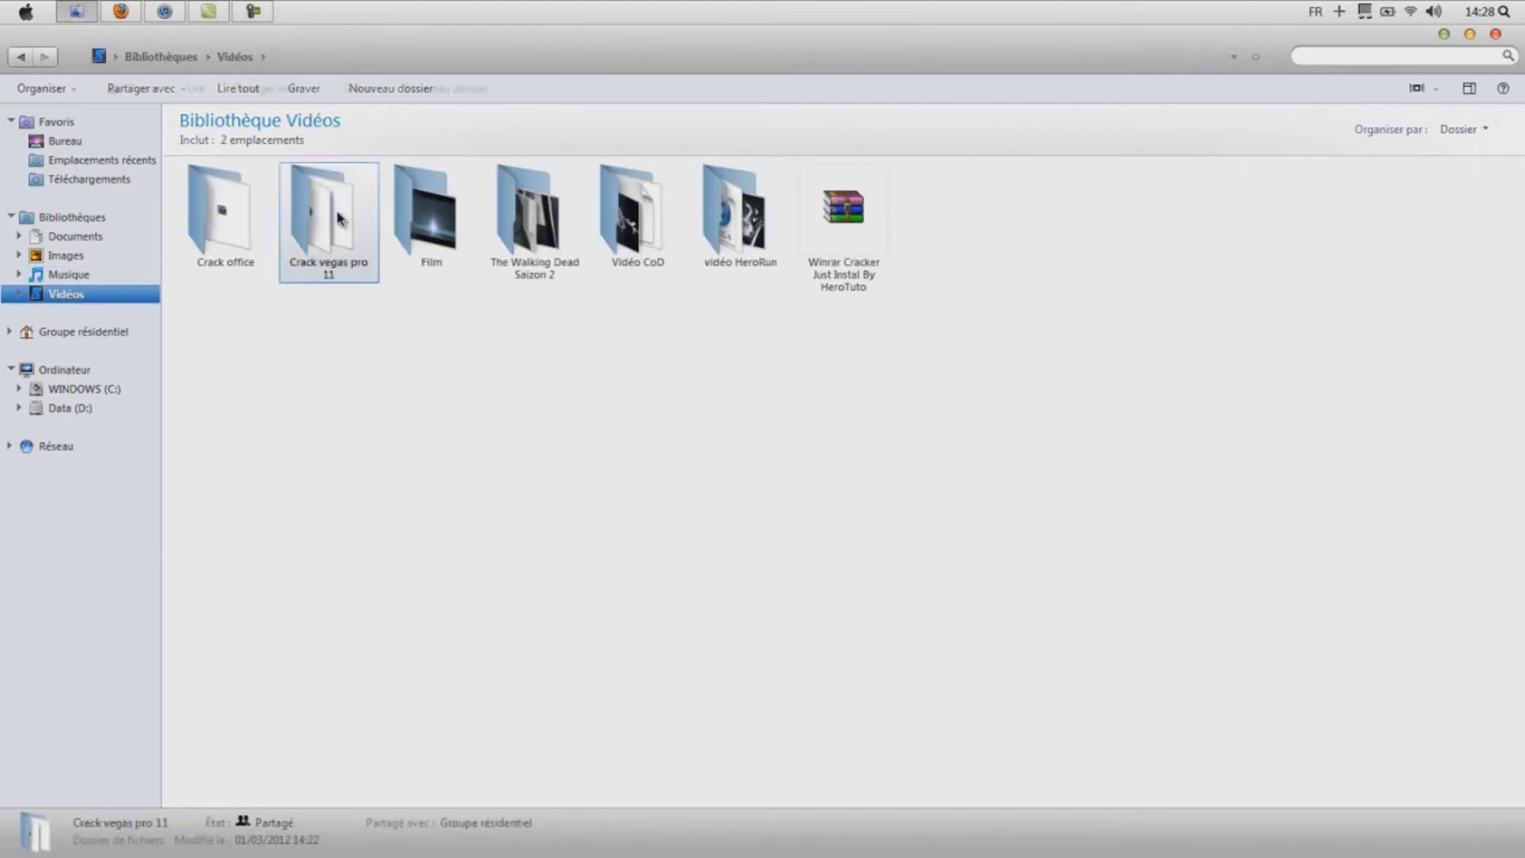
double_click(347, 236)
mouse_move(347, 237)
mouse_down()
mouse_move(535, 214)
mouse_move(350, 232)
mouse_up()
drag(432, 334, 389, 255)
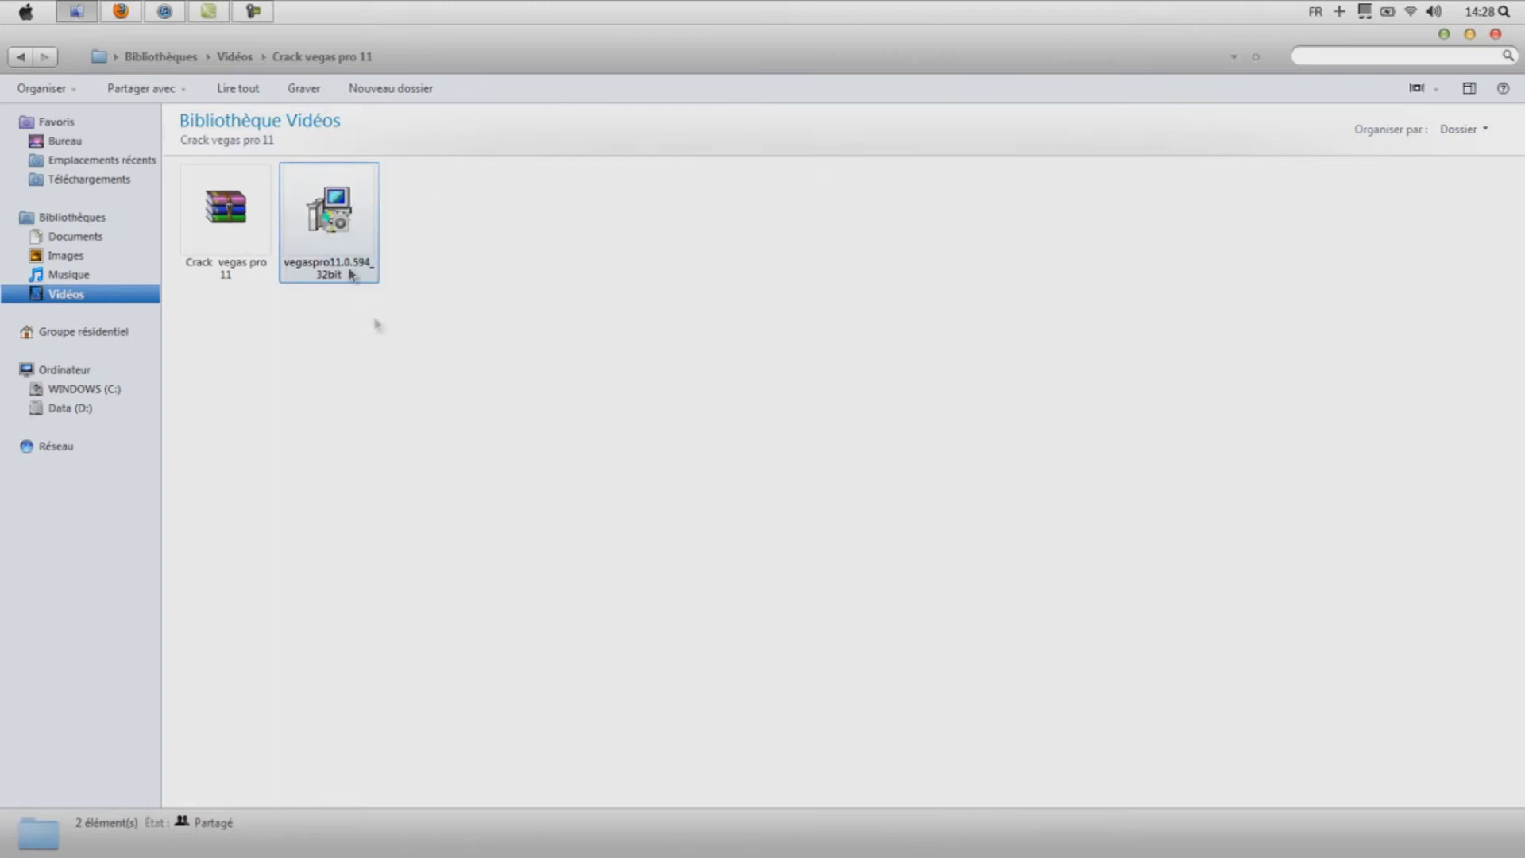
View the Crack vegas pro 11.rar page in Firefox, and extract that archive into its current folder in Windows Explorer.
click(121, 11)
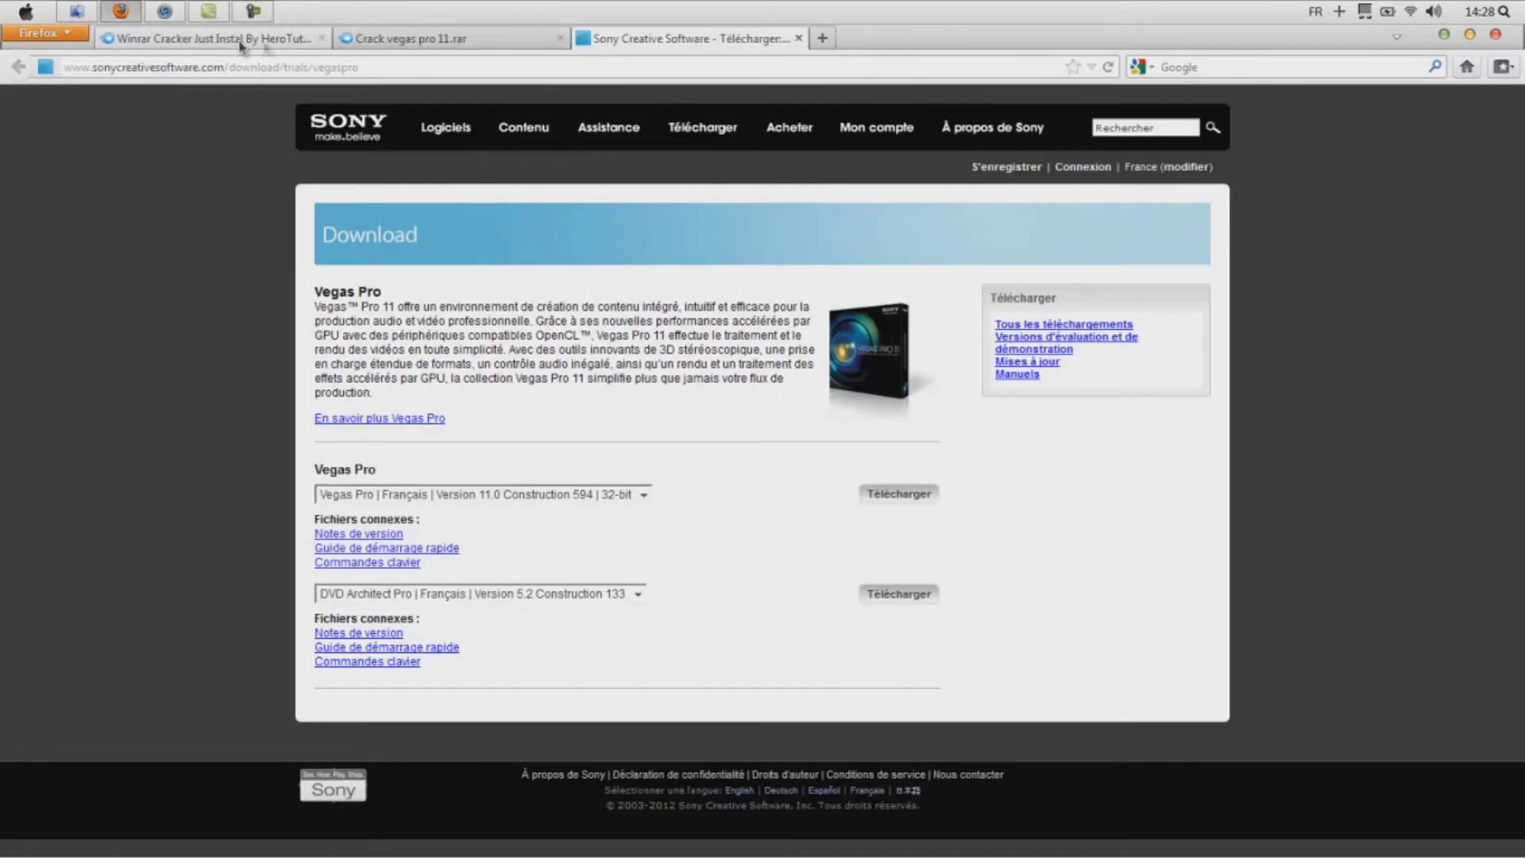
click(405, 46)
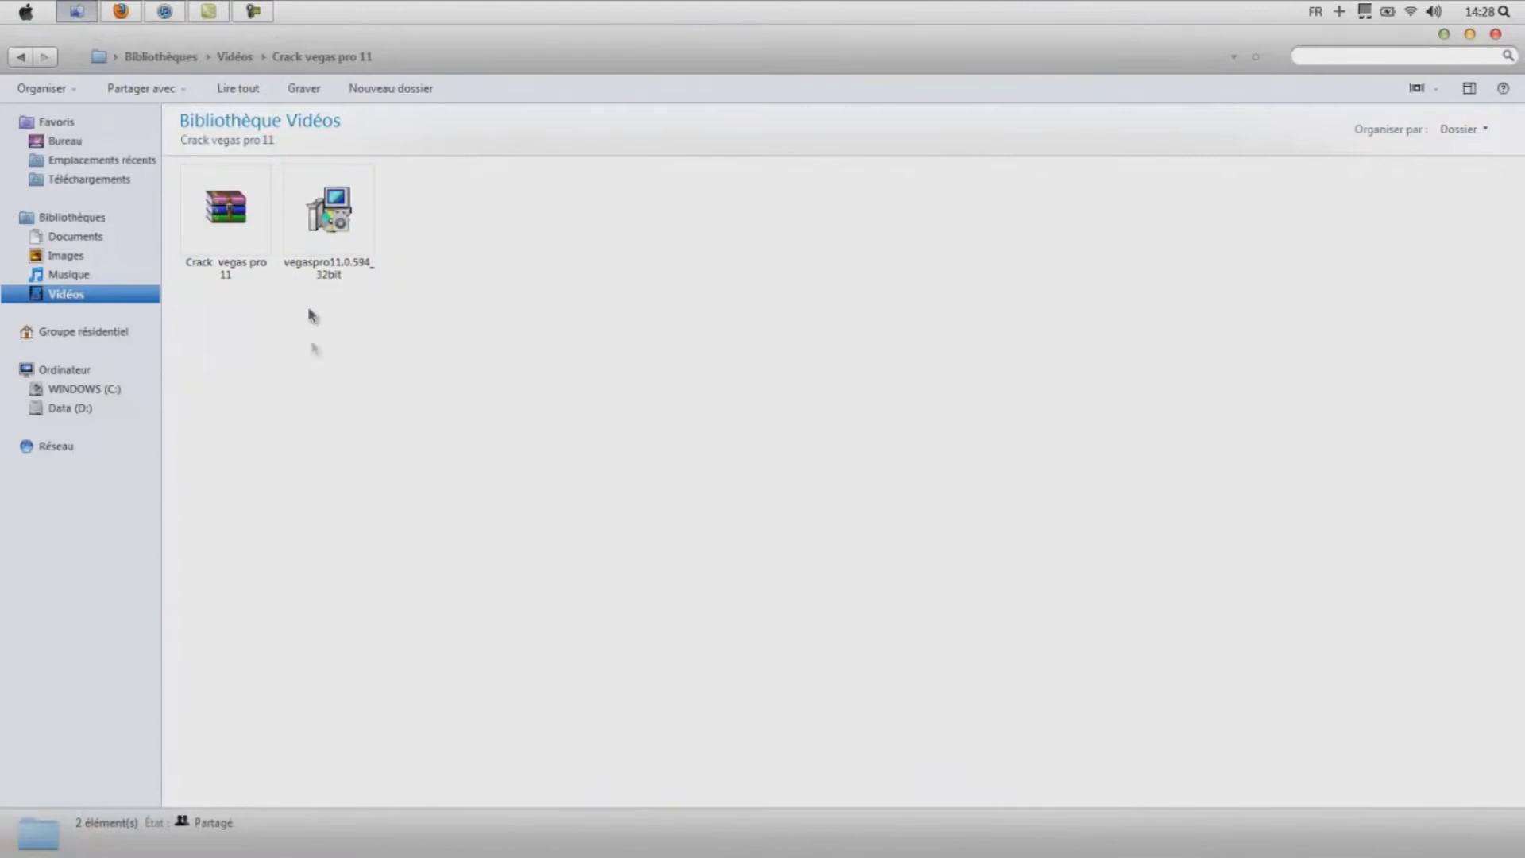
click(226, 226)
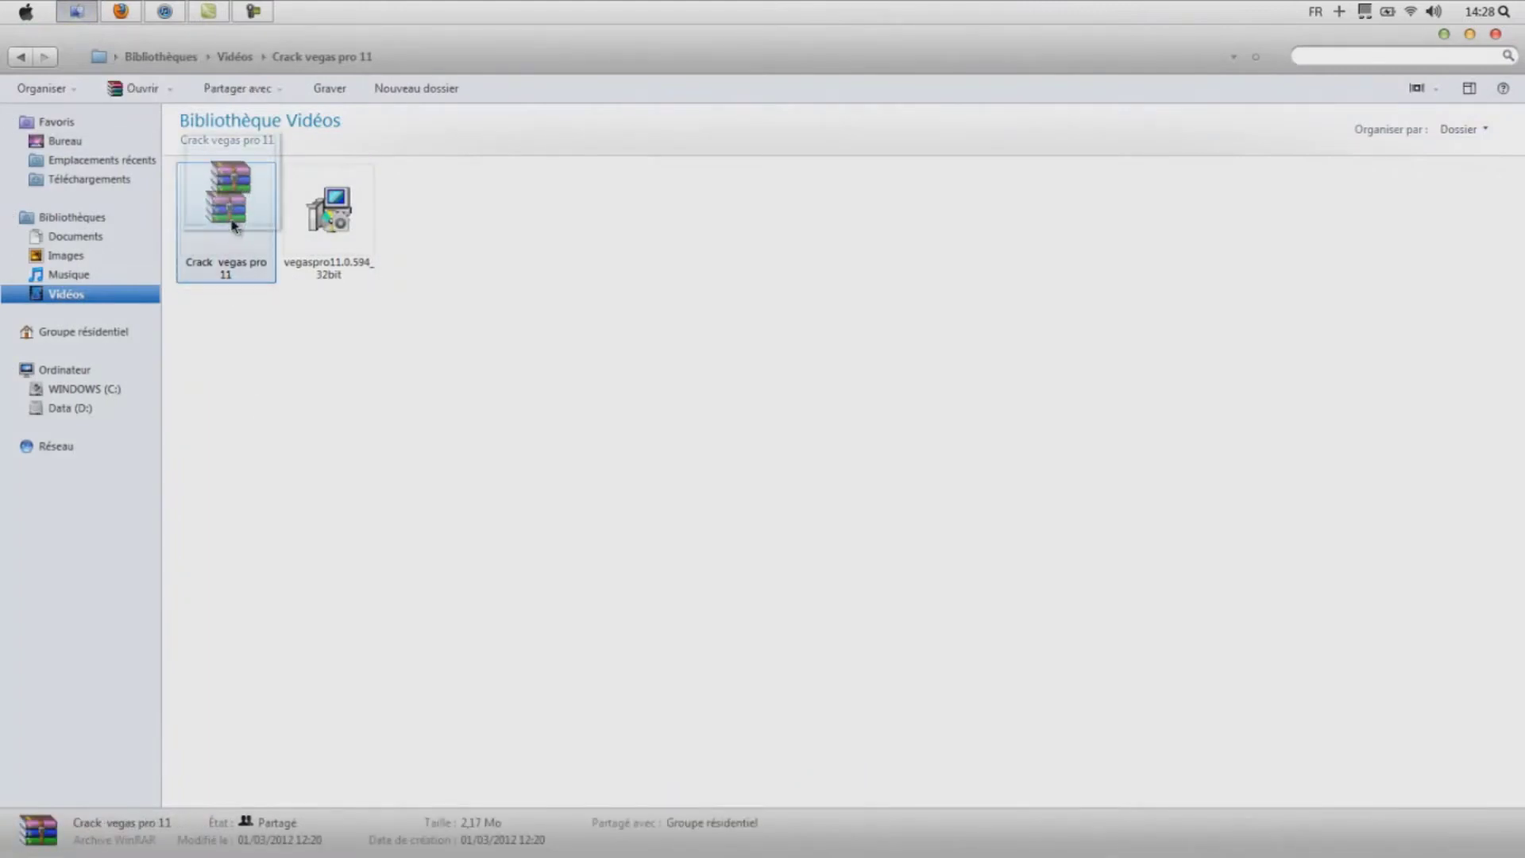
drag(240, 368, 392, 419)
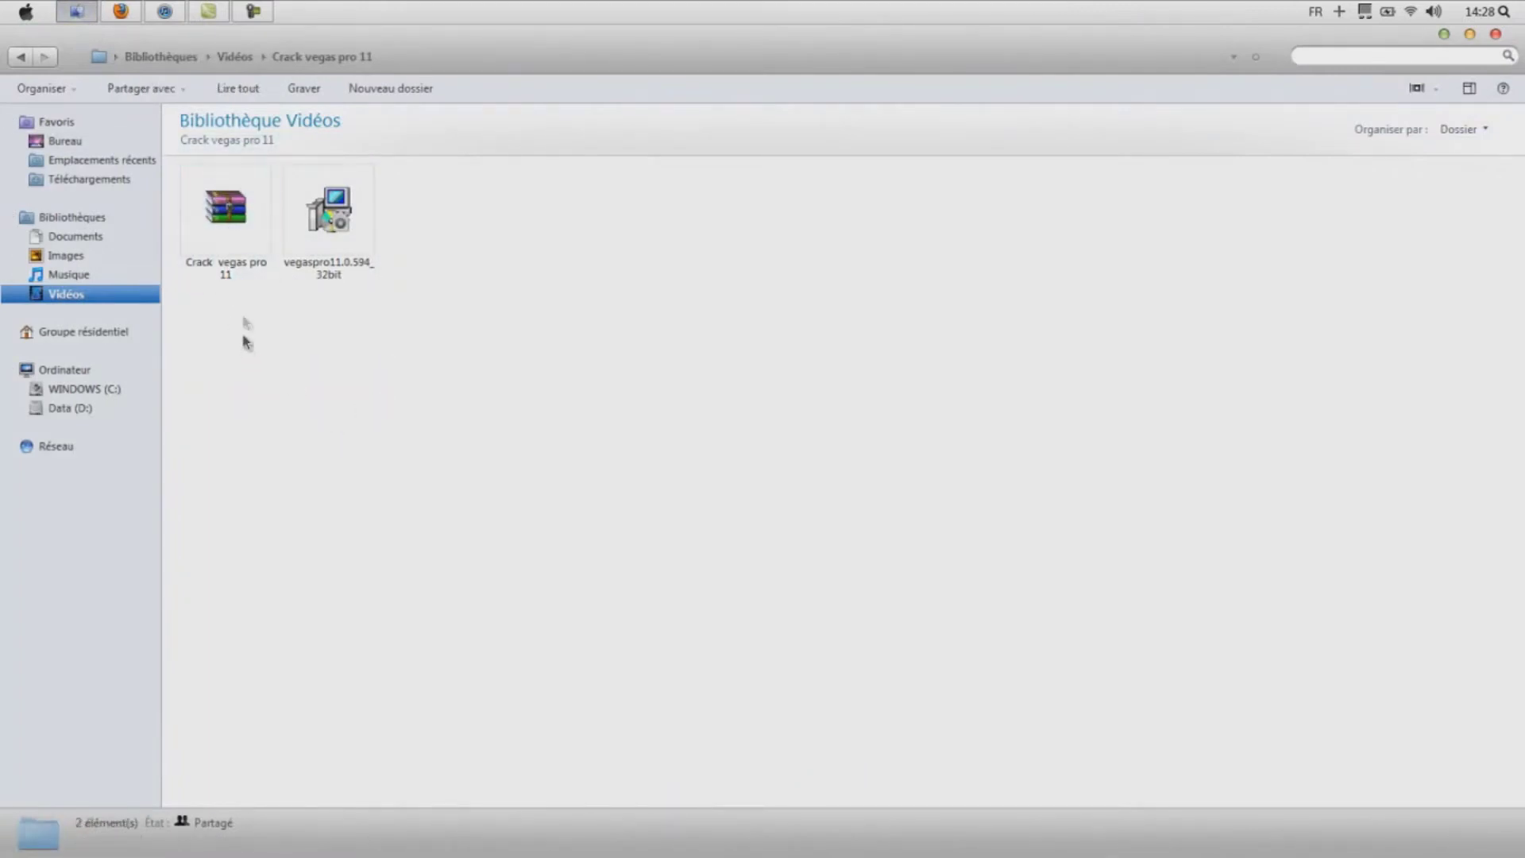
right_click(209, 203)
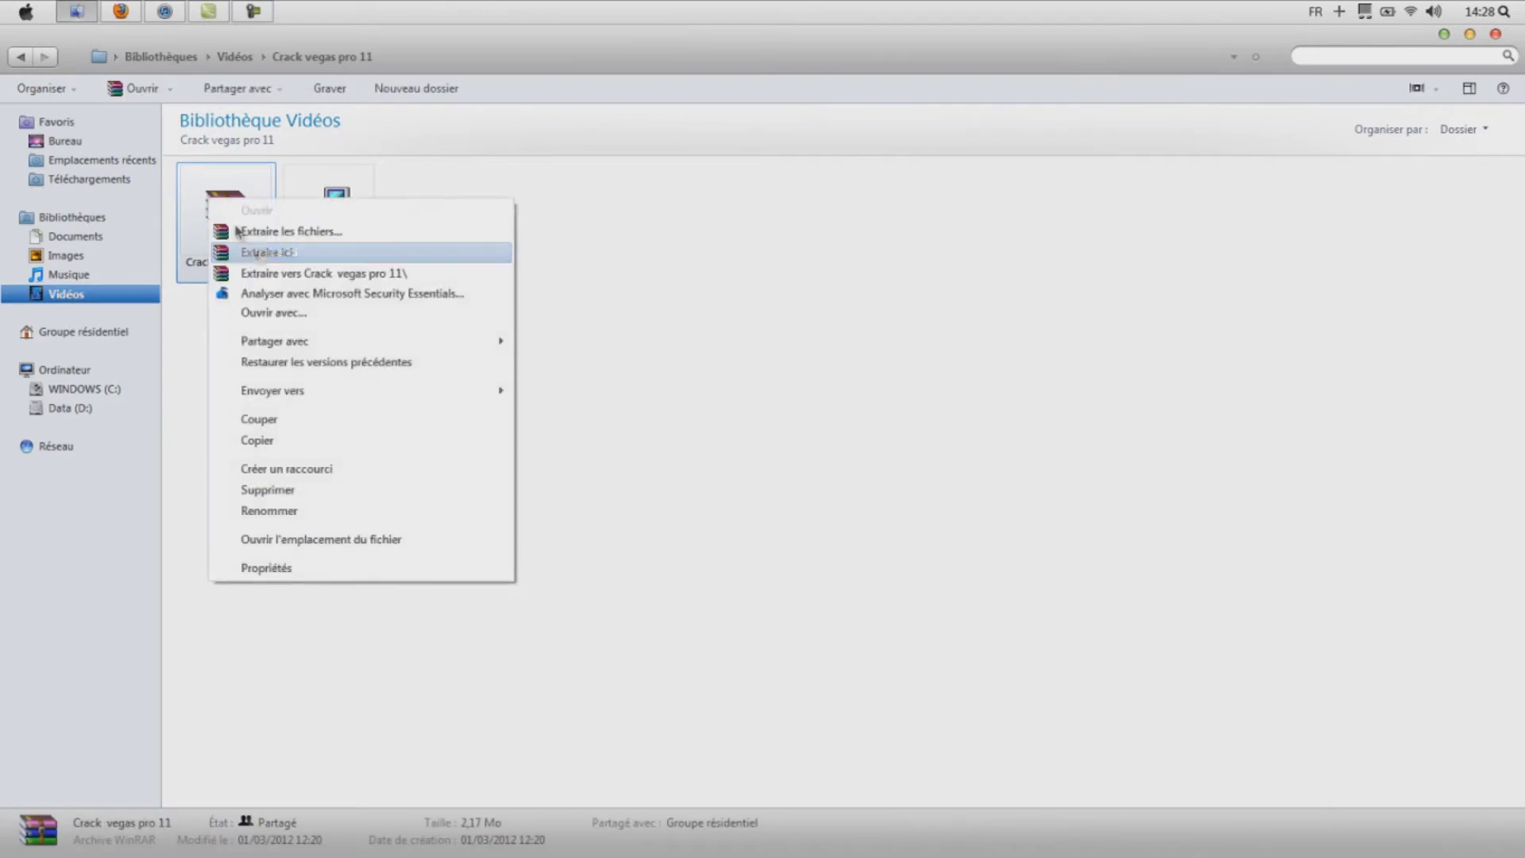
click(259, 253)
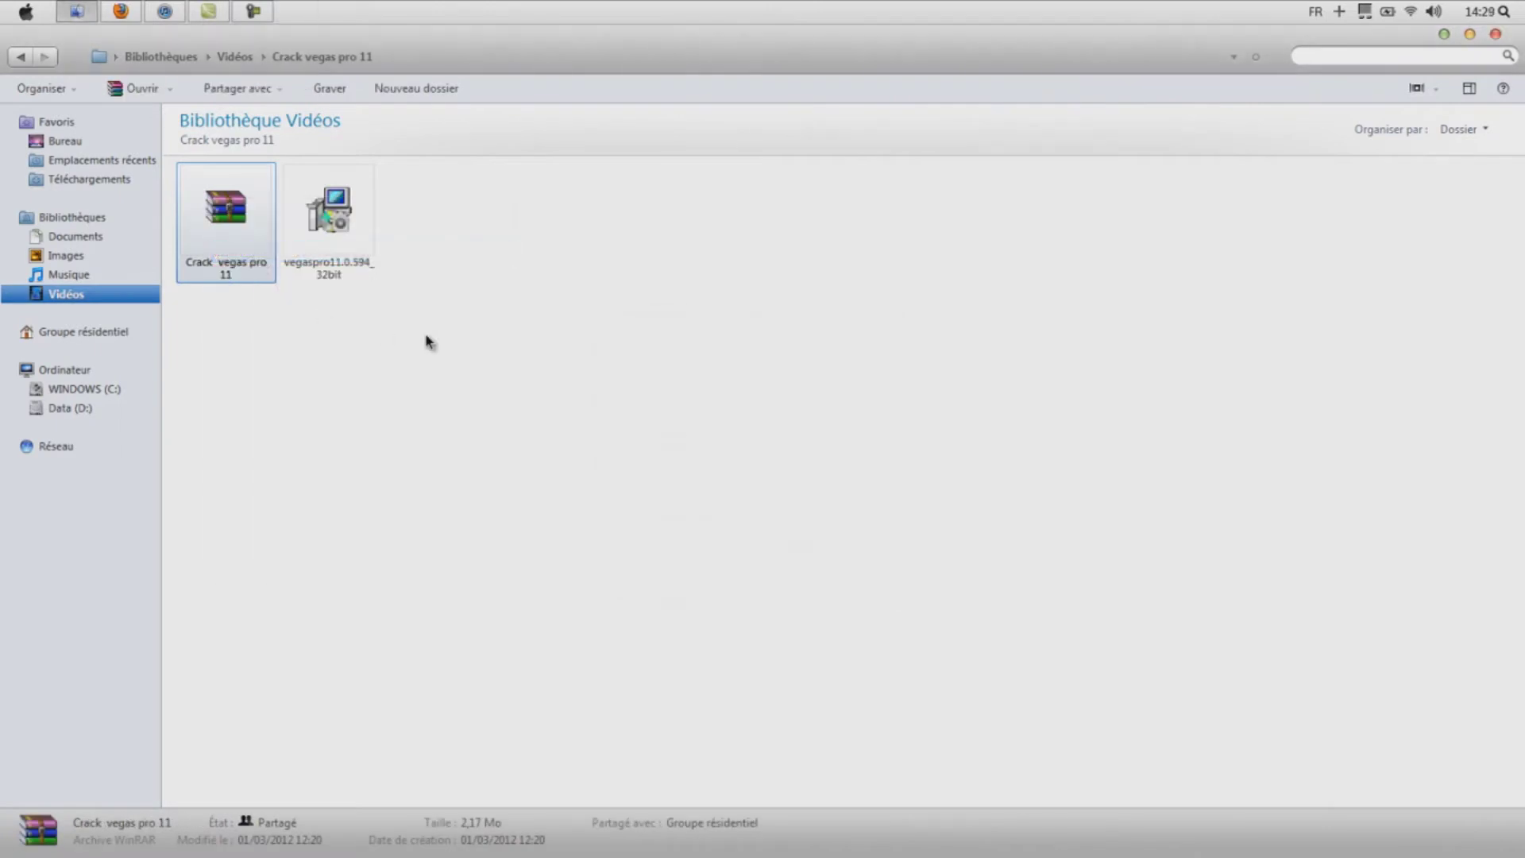
drag(327, 351, 597, 350)
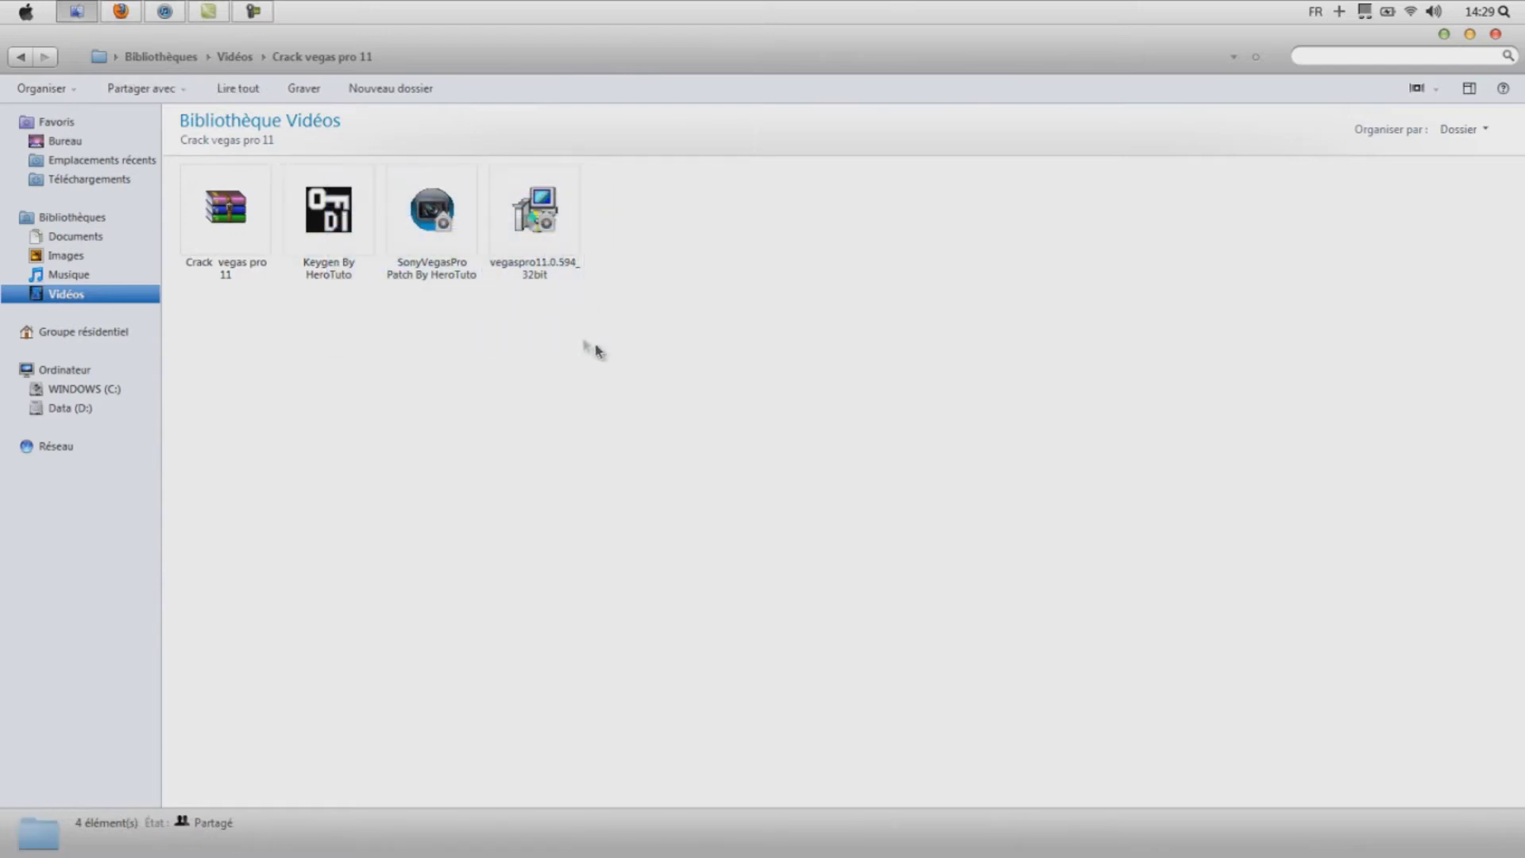
Run the vegaspro11.0.594_32bit installer and select Français as the installation language.
drag(429, 384, 598, 317)
click(558, 221)
double_click(558, 221)
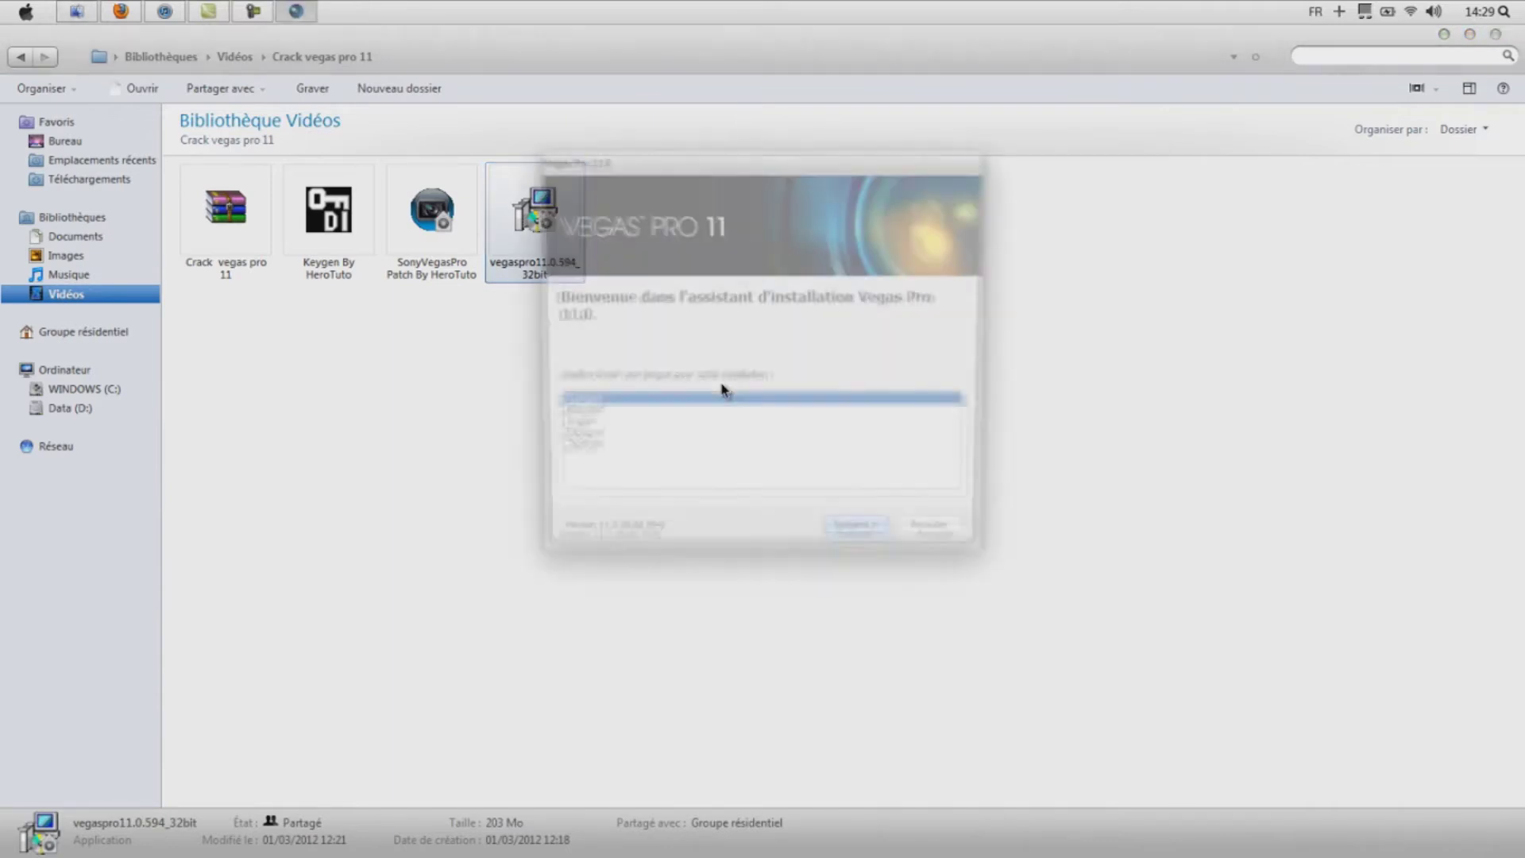
click(577, 432)
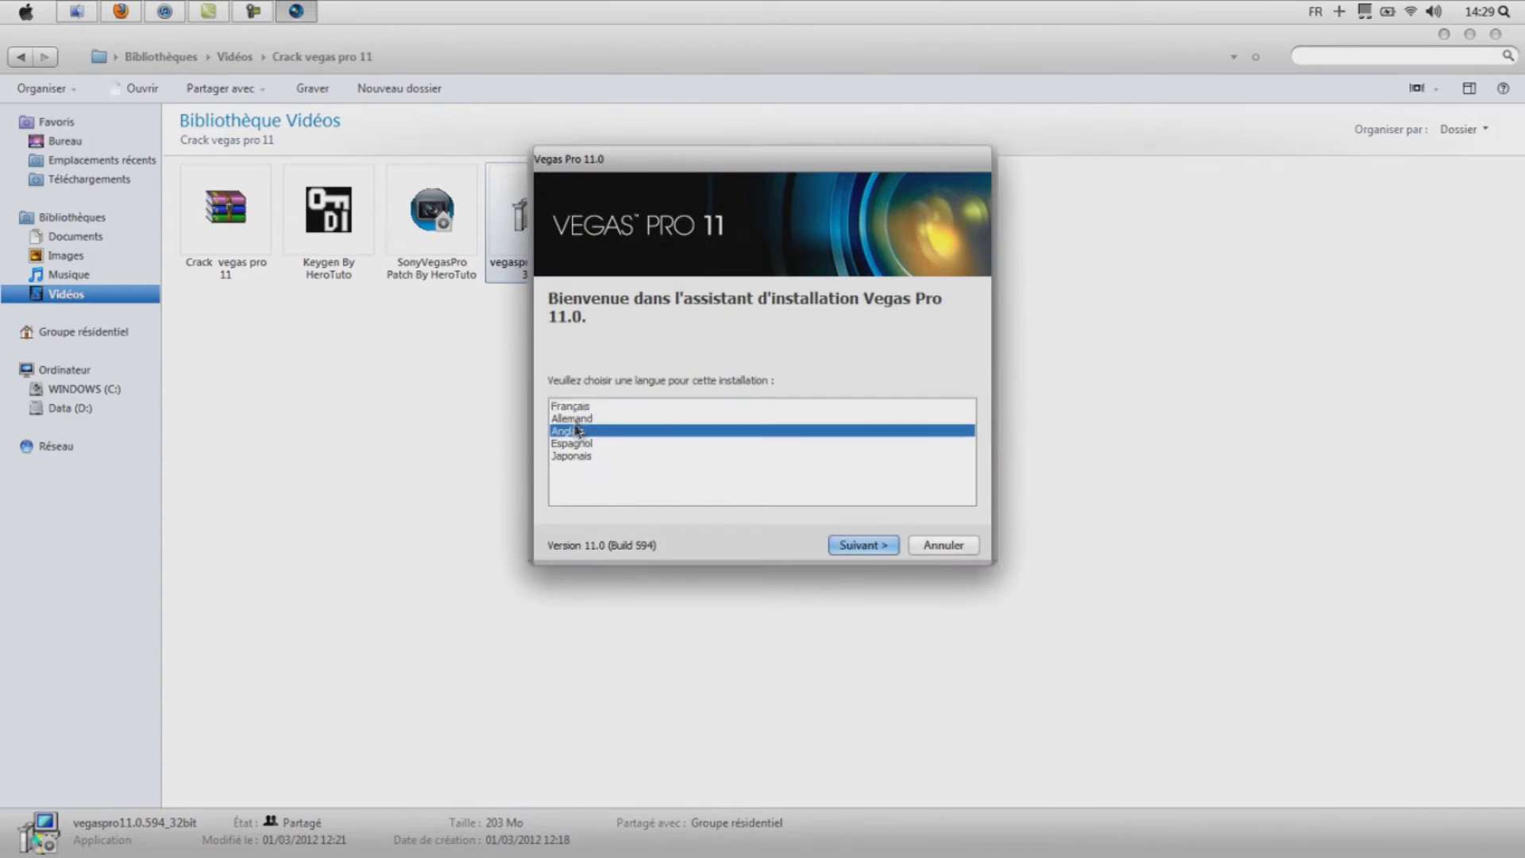
click(579, 407)
click(866, 543)
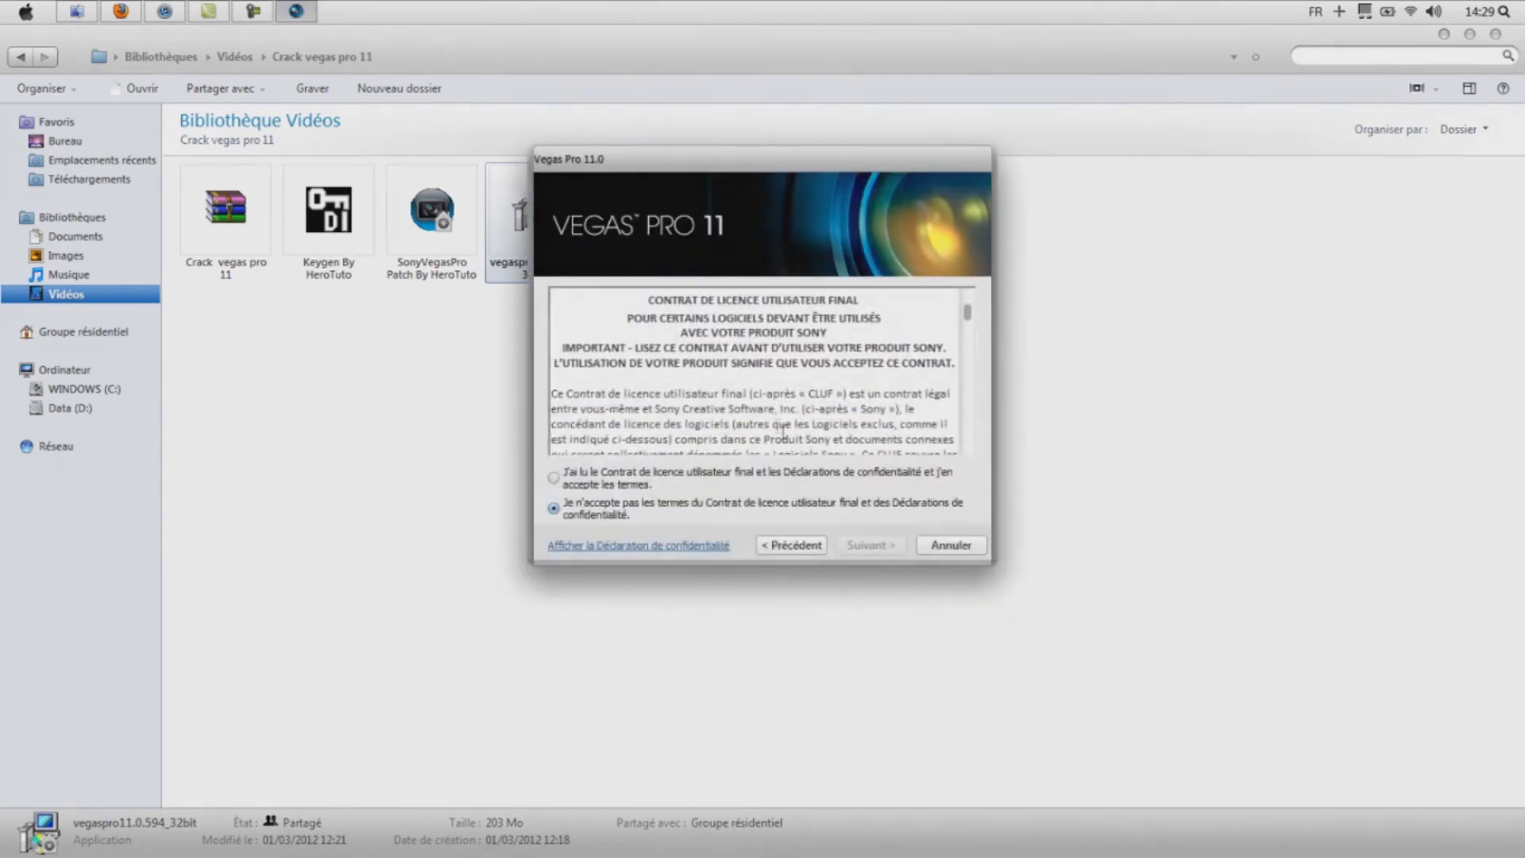
Accept the licence agreement and start installing Vegas Pro 11.0 in the default folder with a desktop shortcut.
click(553, 478)
click(870, 545)
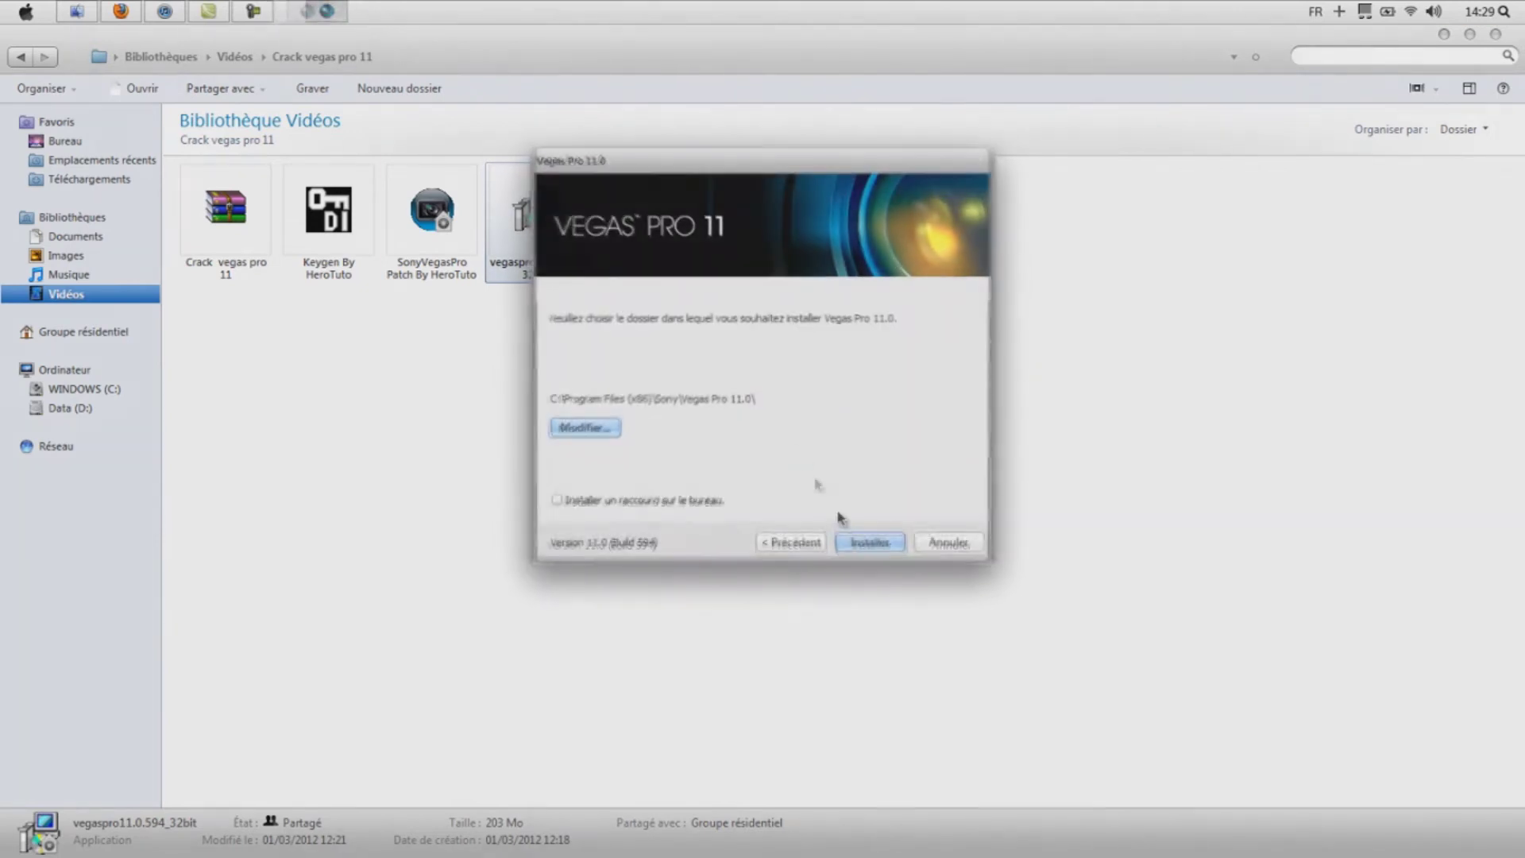
click(573, 499)
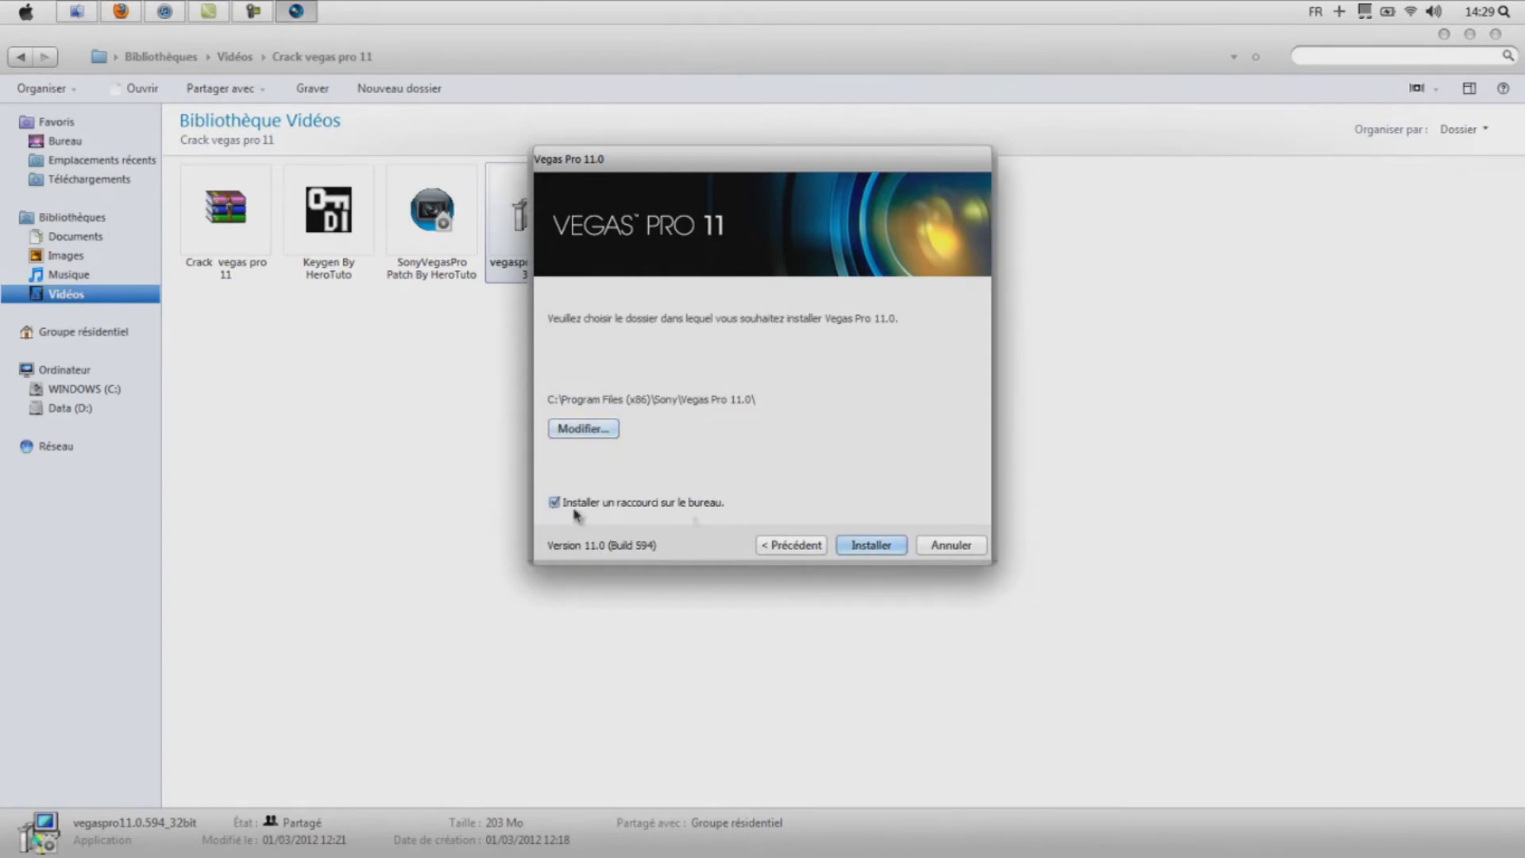
click(873, 546)
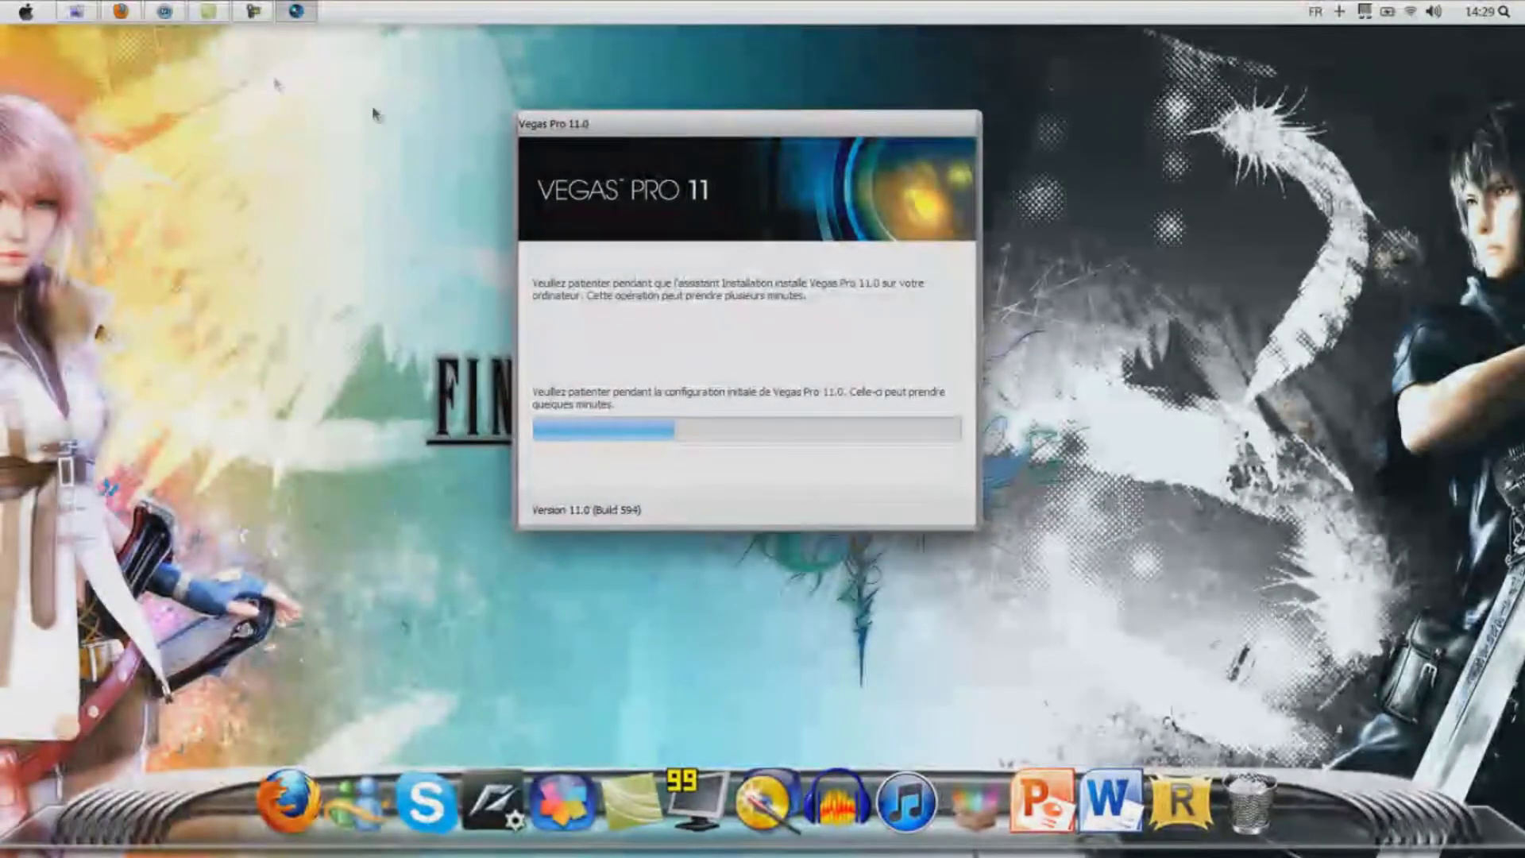
click(79, 19)
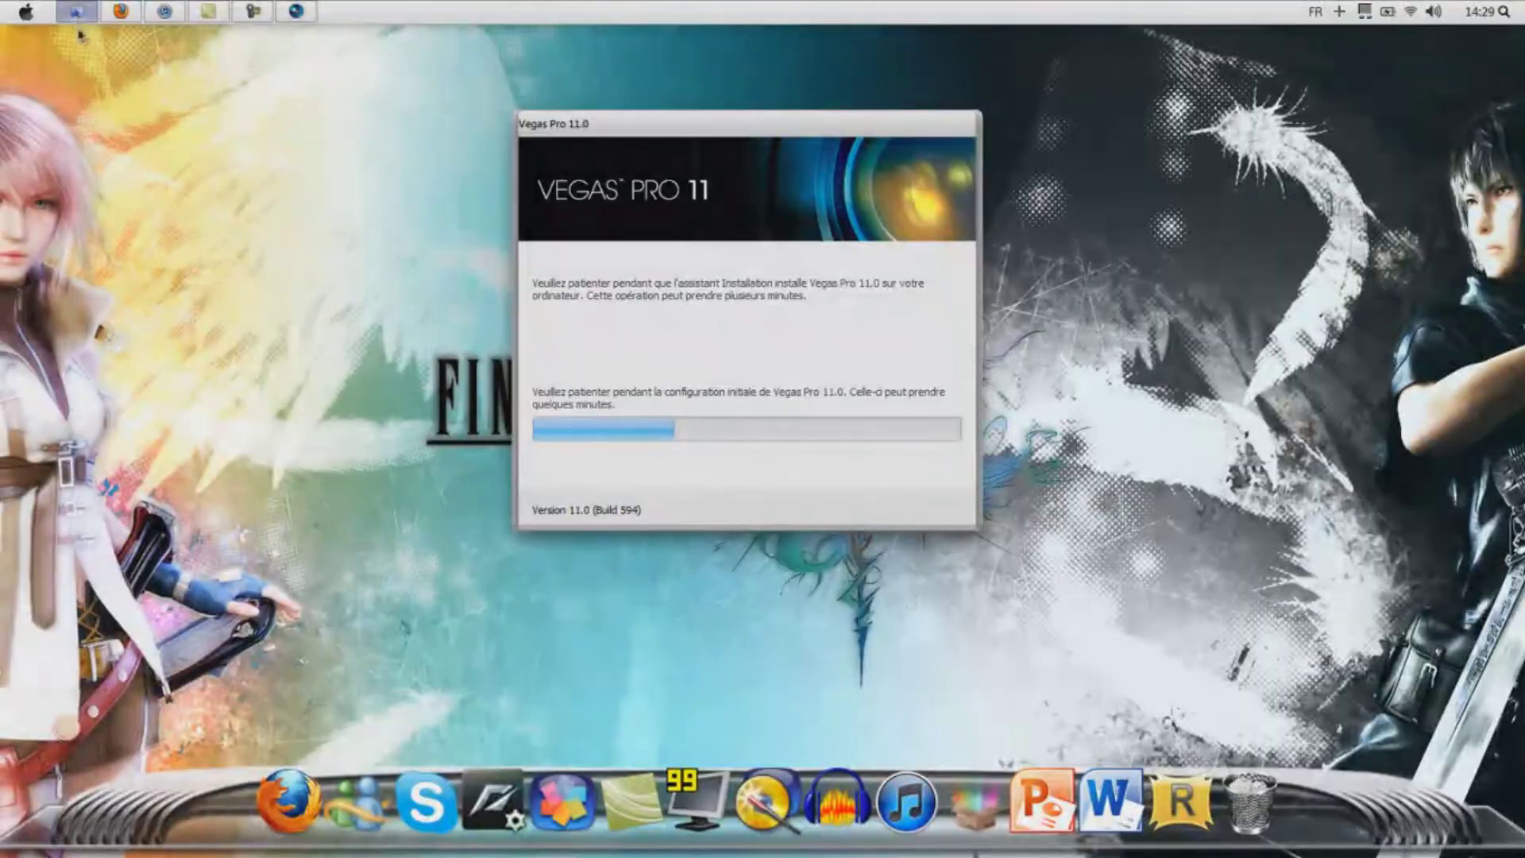
click(303, 20)
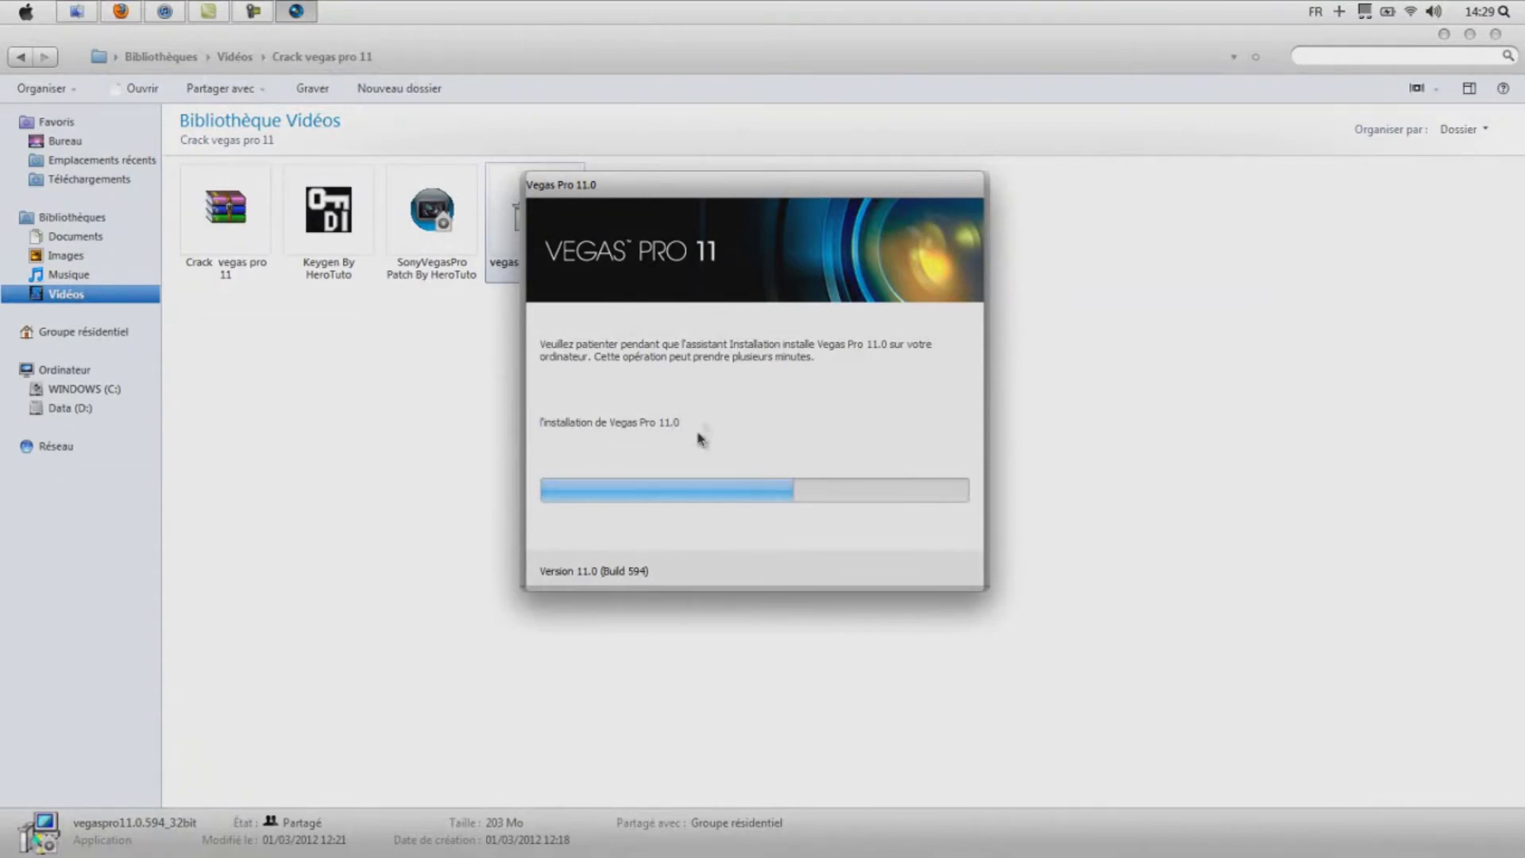
drag(768, 203, 785, 175)
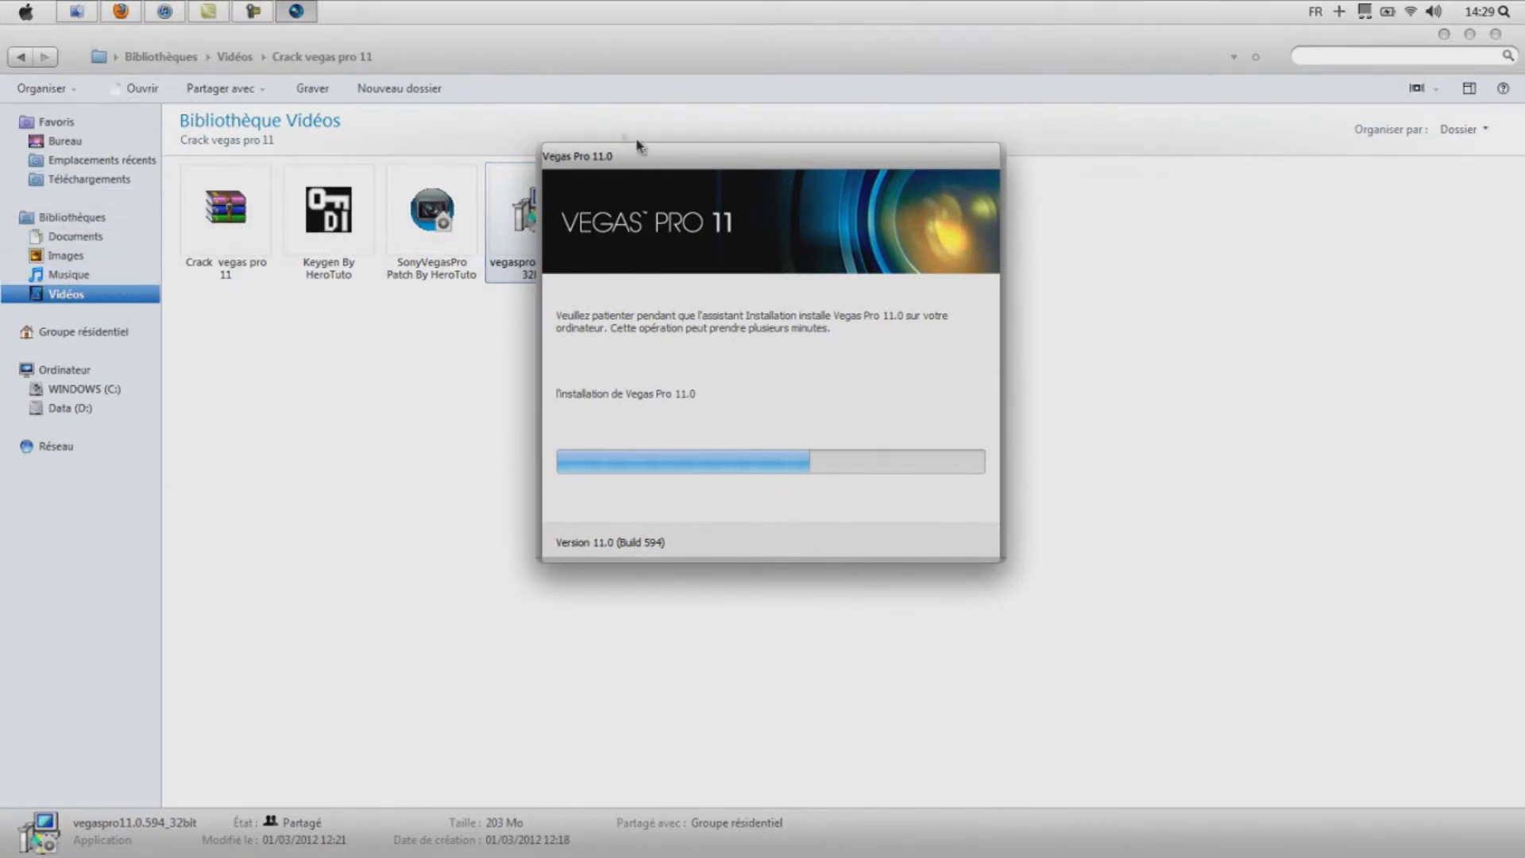
drag(656, 159, 630, 173)
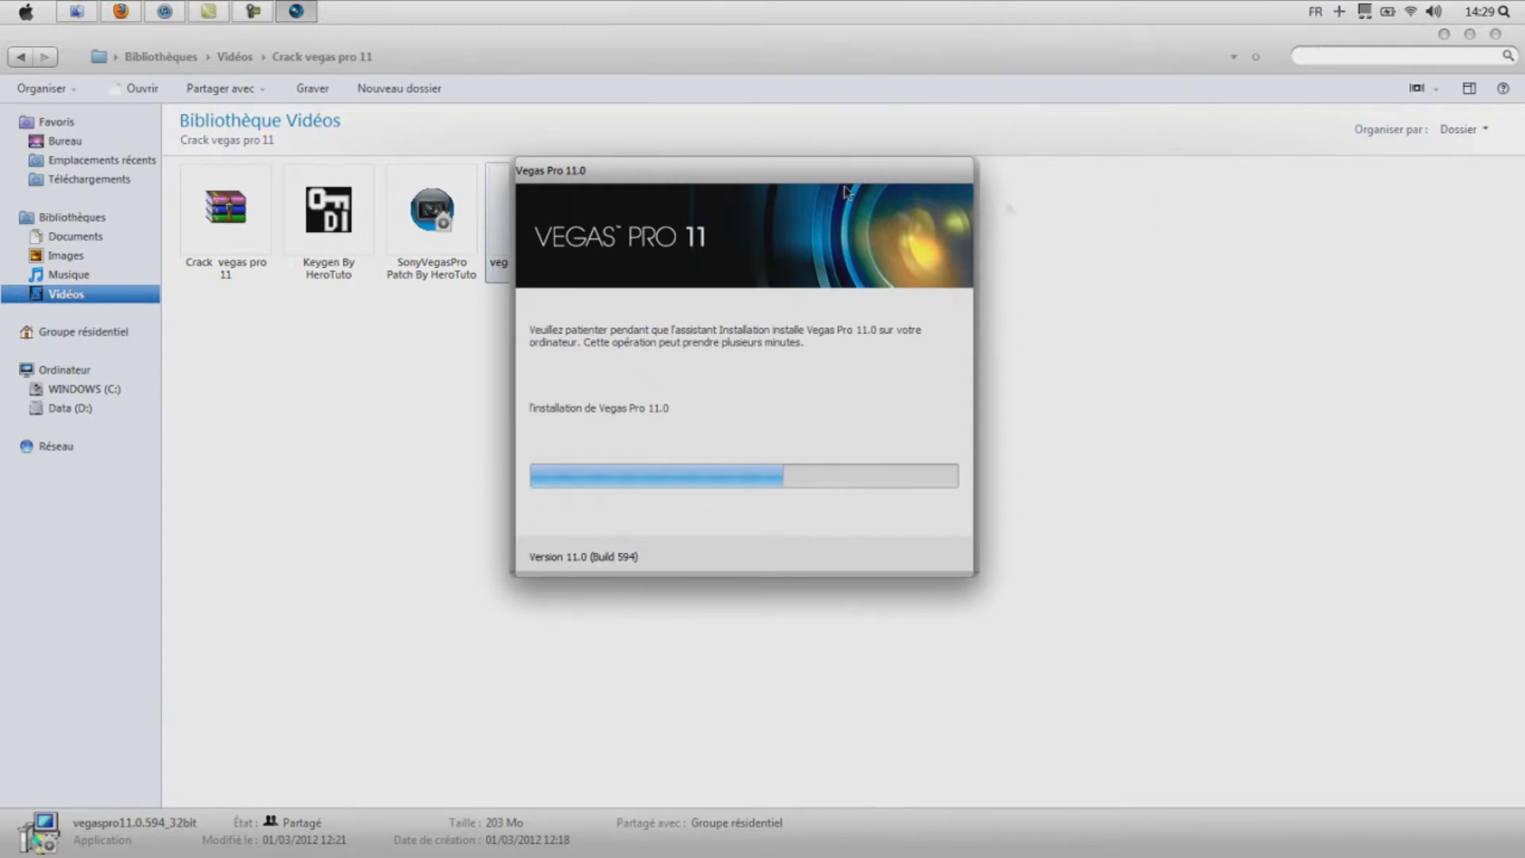
drag(692, 177, 685, 139)
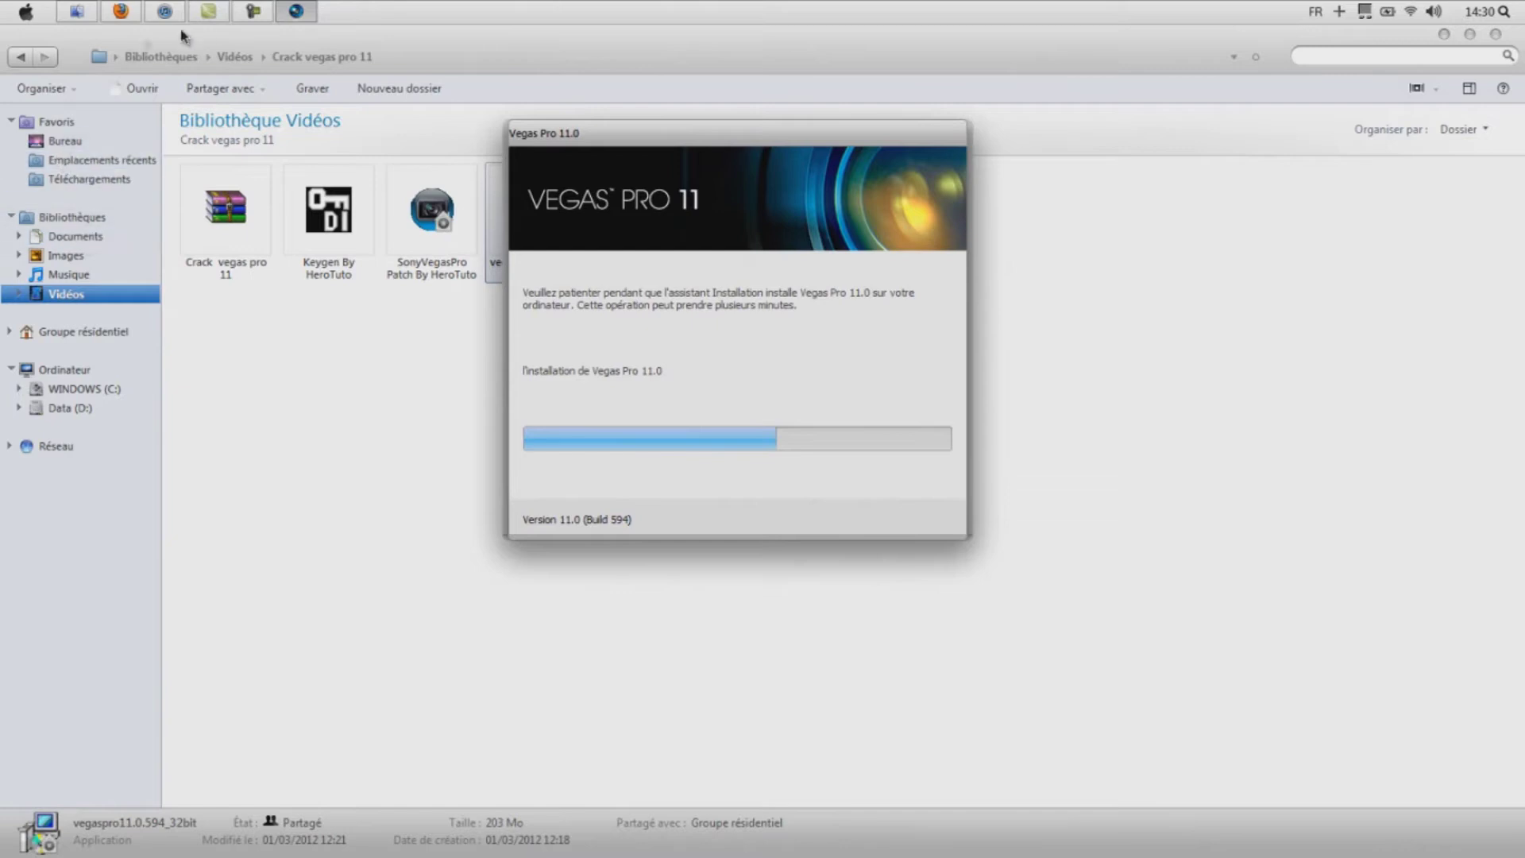
drag(564, 142, 504, 113)
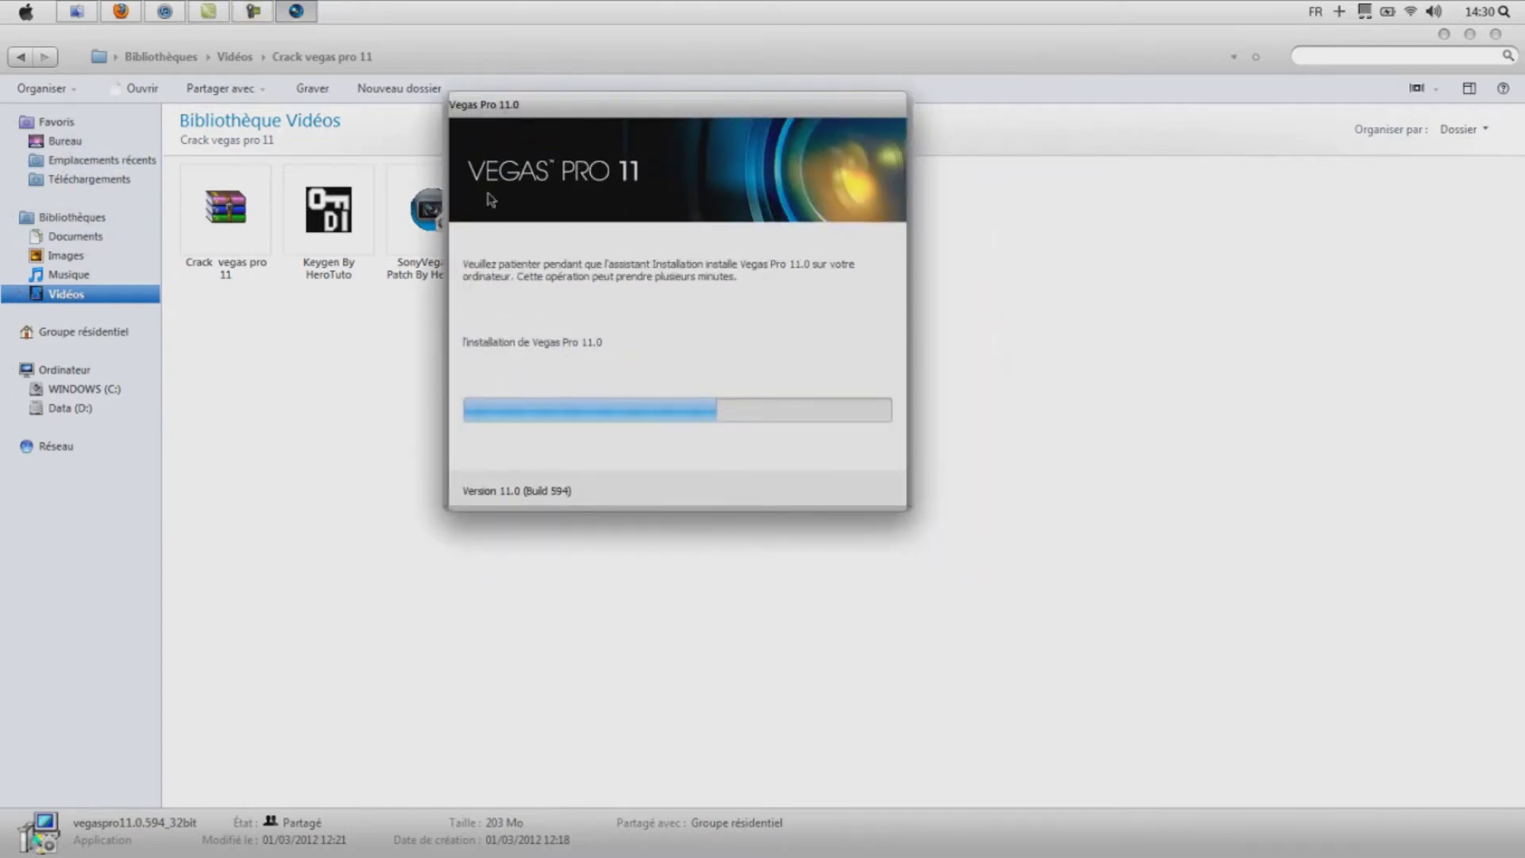
click(1445, 34)
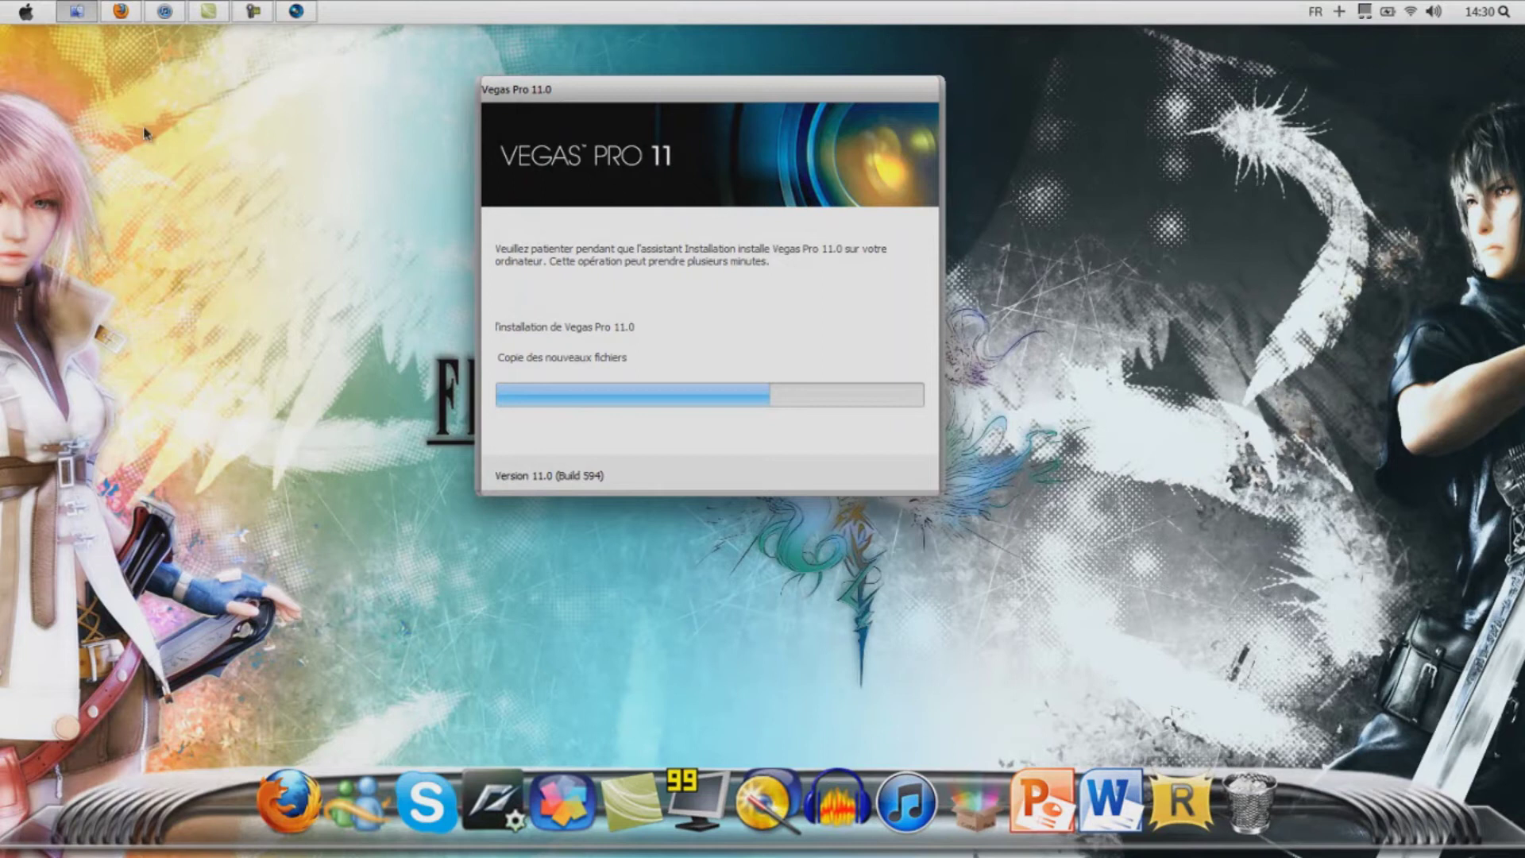
Check the computer's system type in its system properties and close the window.
click(23, 12)
right_click(296, 217)
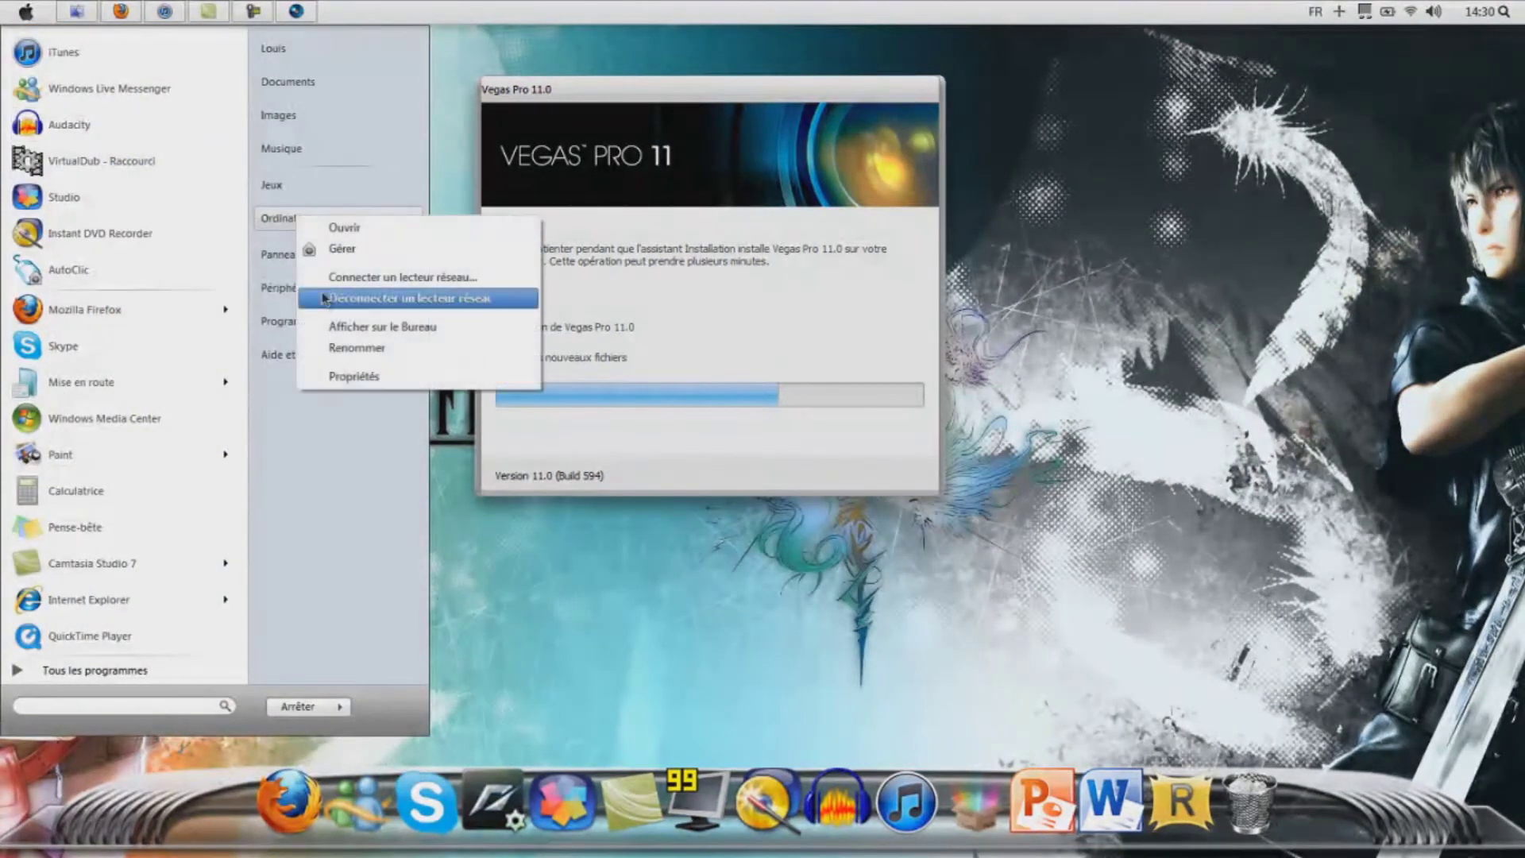
click(359, 376)
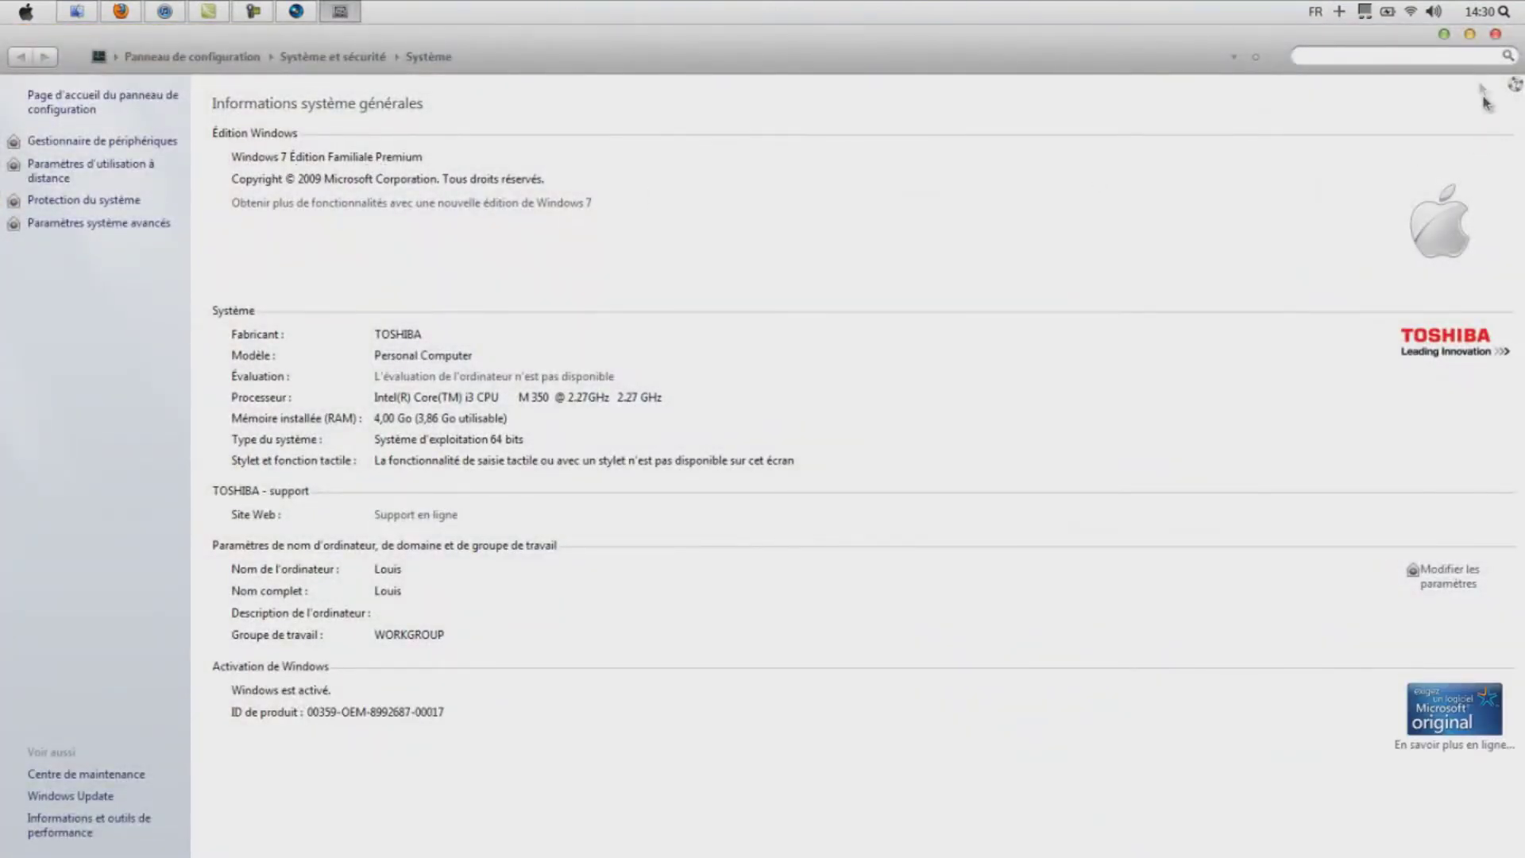
click(1495, 34)
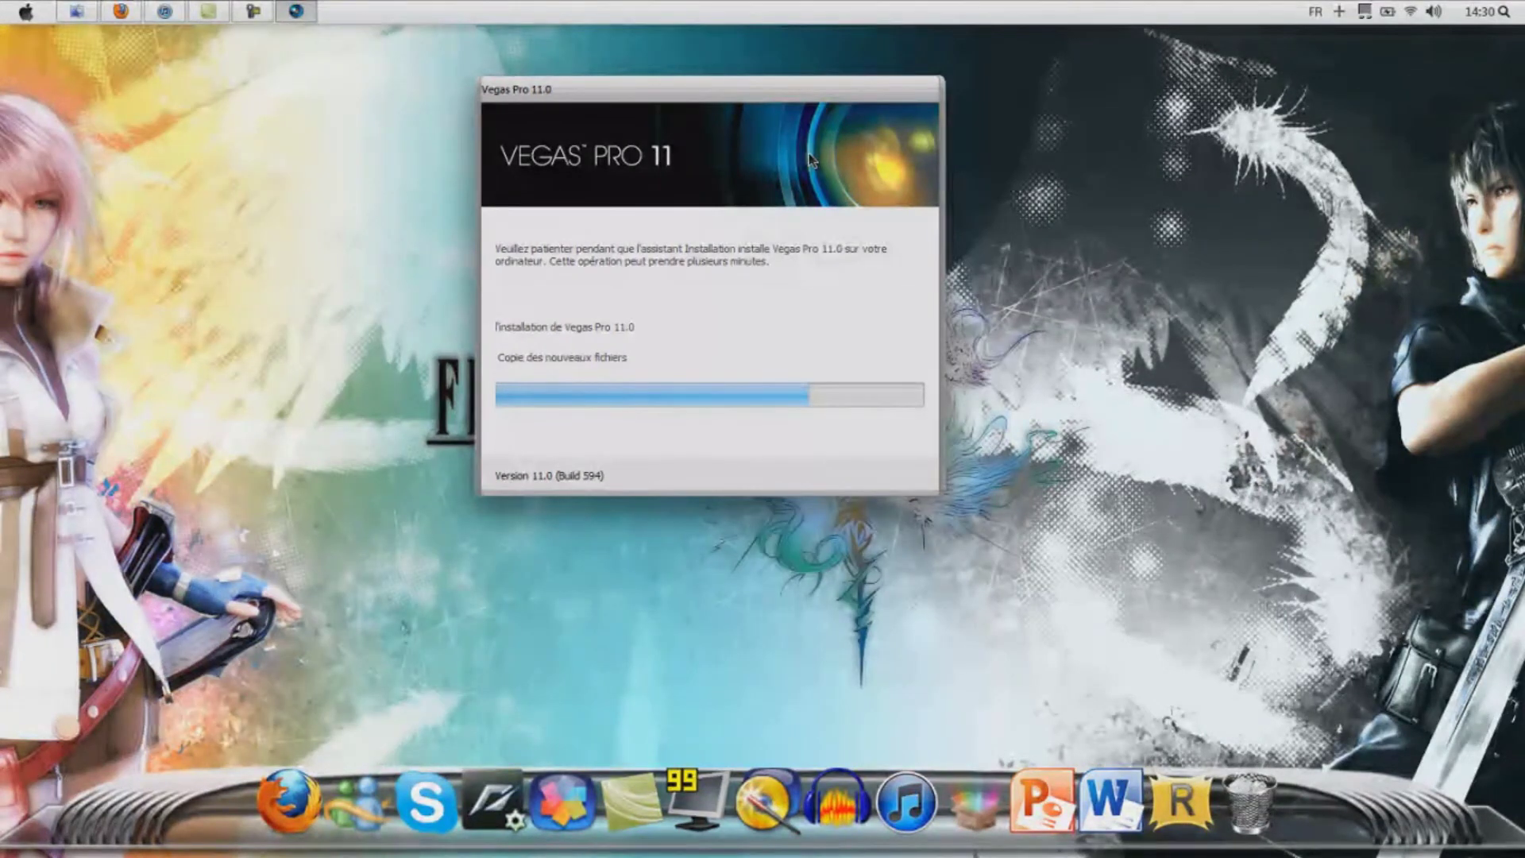
Finish the Vegas Pro 11.0 installation and close the installer.
drag(760, 95, 757, 133)
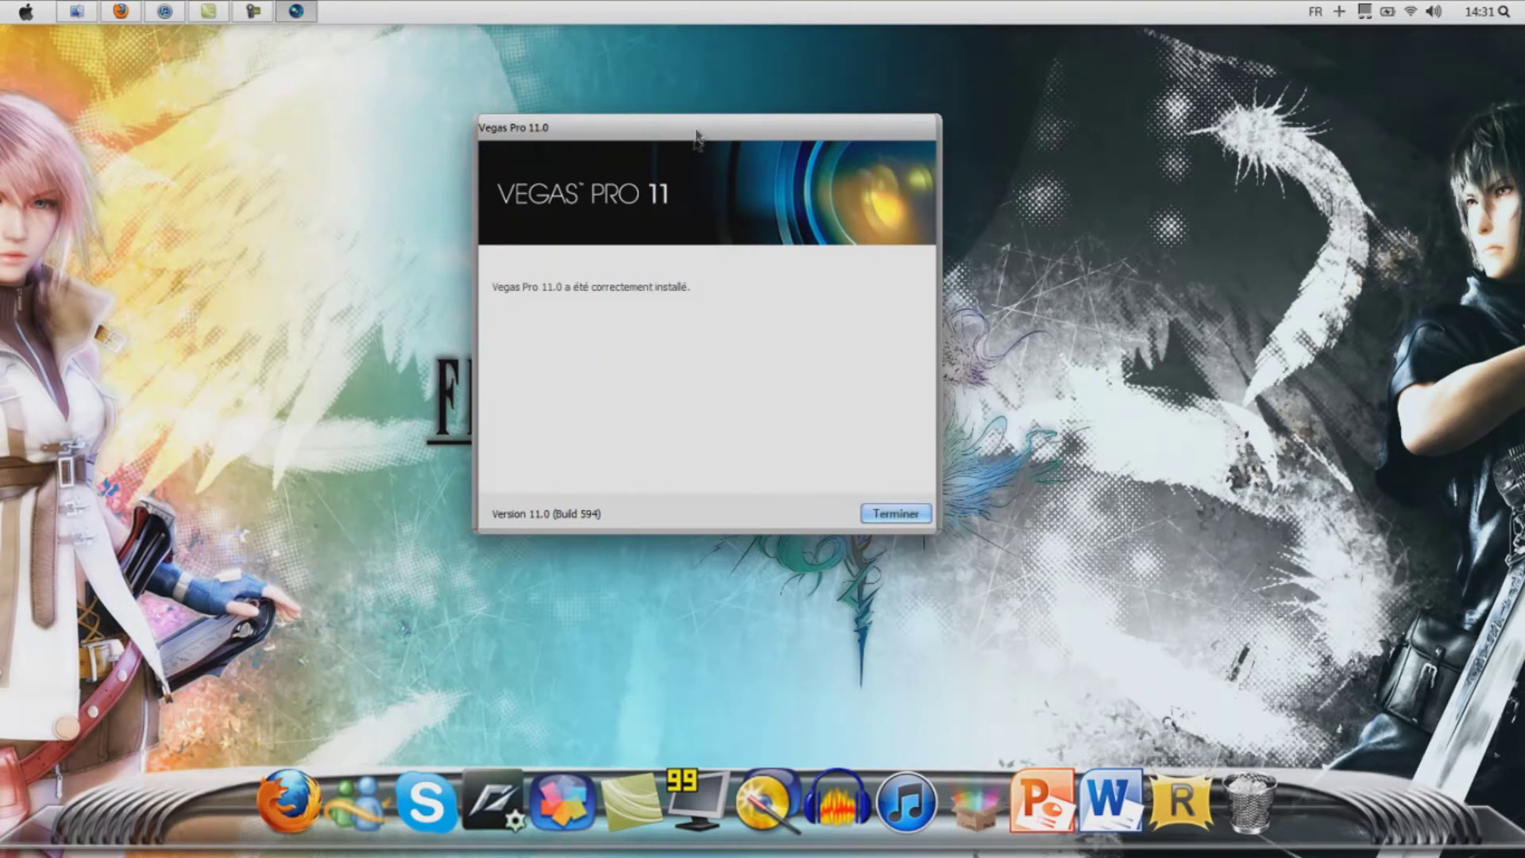
drag(696, 136, 678, 111)
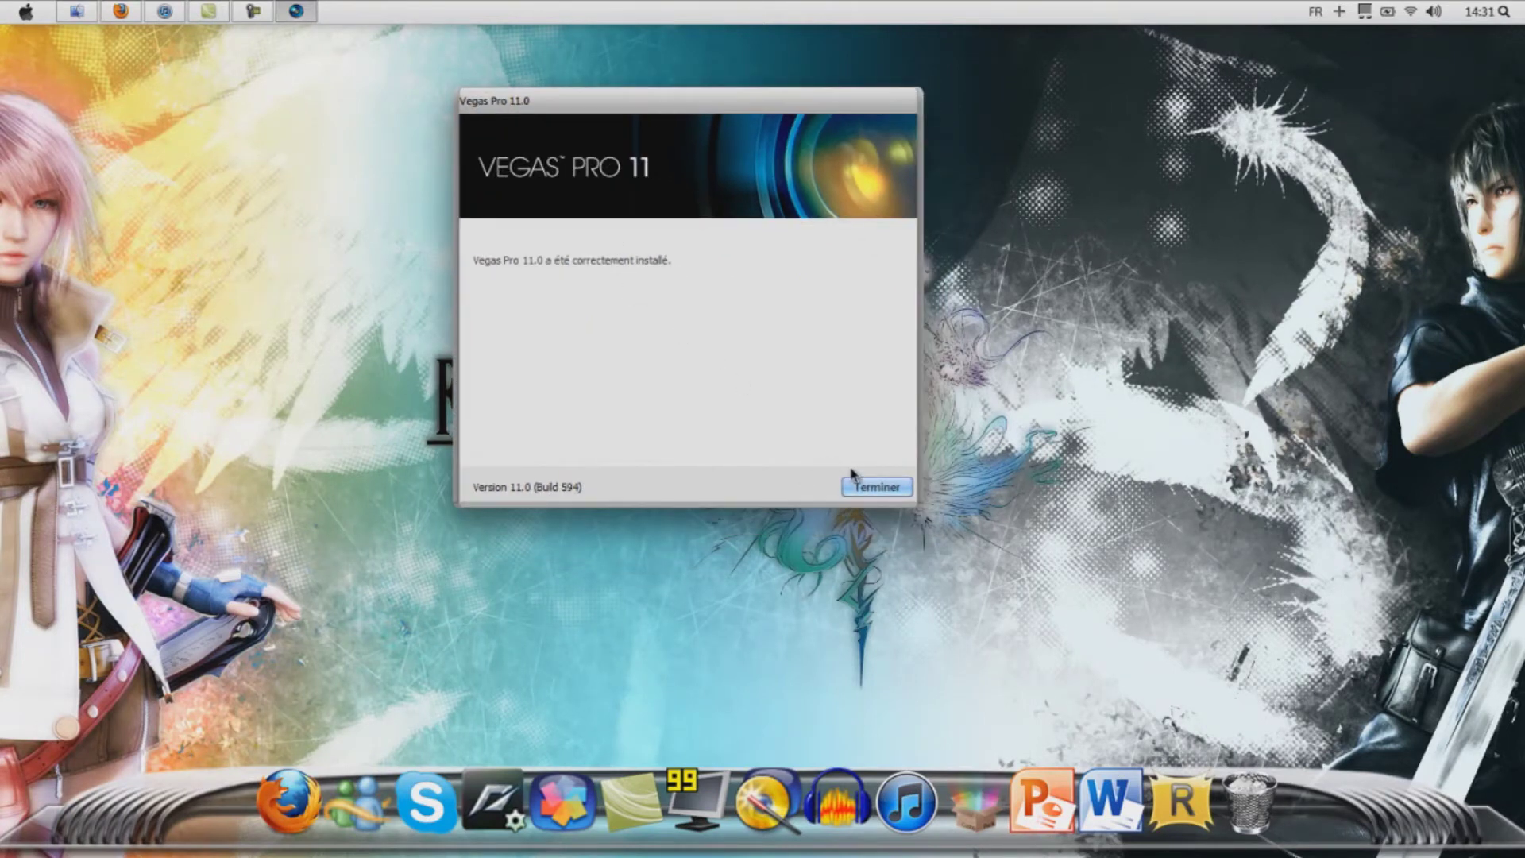
click(875, 487)
Run SonyVegasPro Patch By HeroTuto as administrator from the Crack vegas pro 11 folder in Windows Explorer.
click(76, 11)
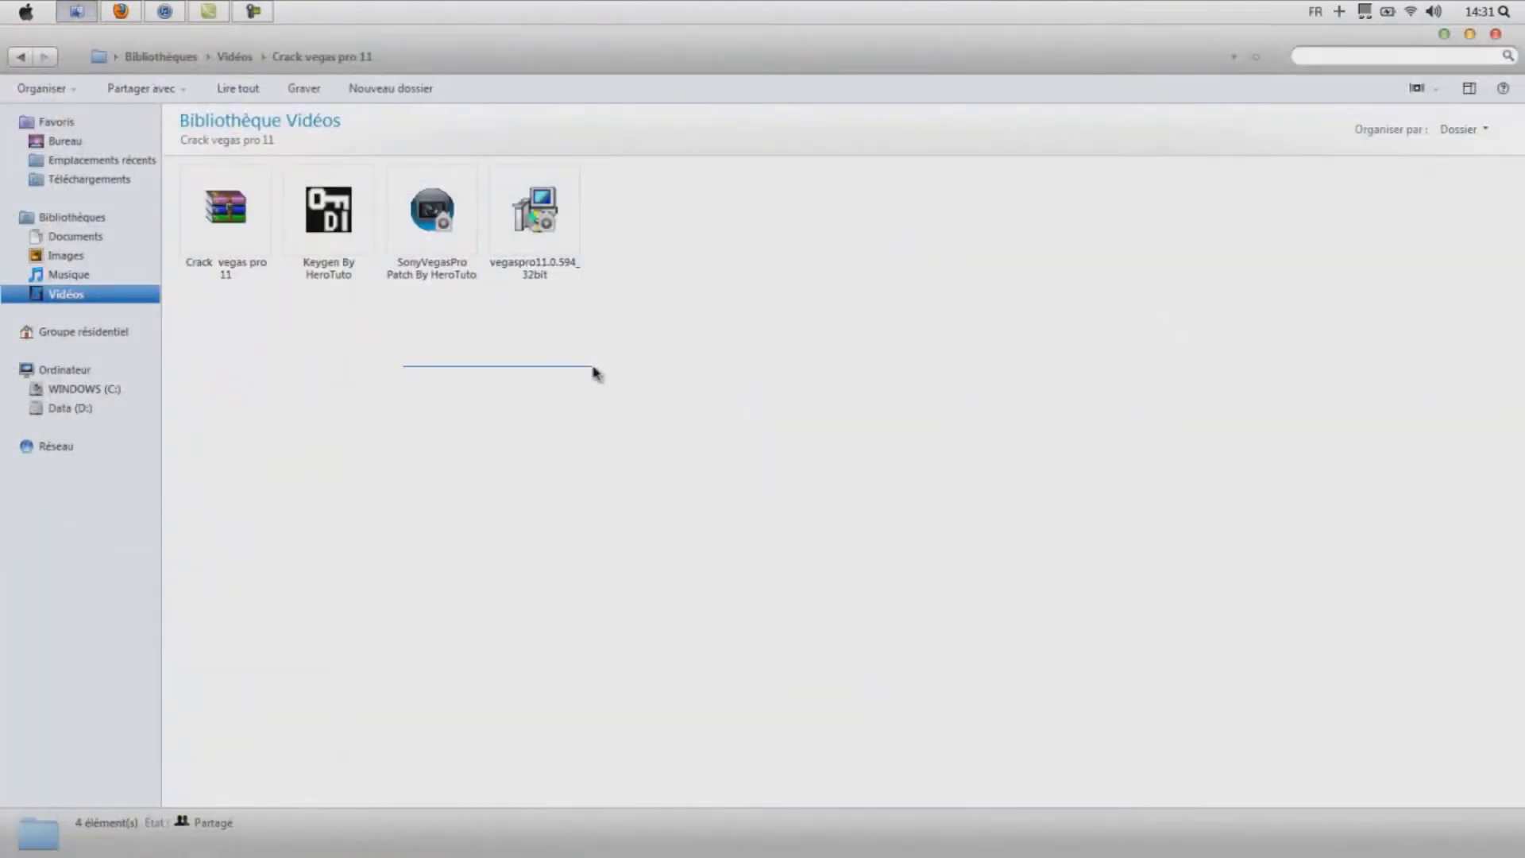
drag(418, 343, 446, 266)
double_click(447, 219)
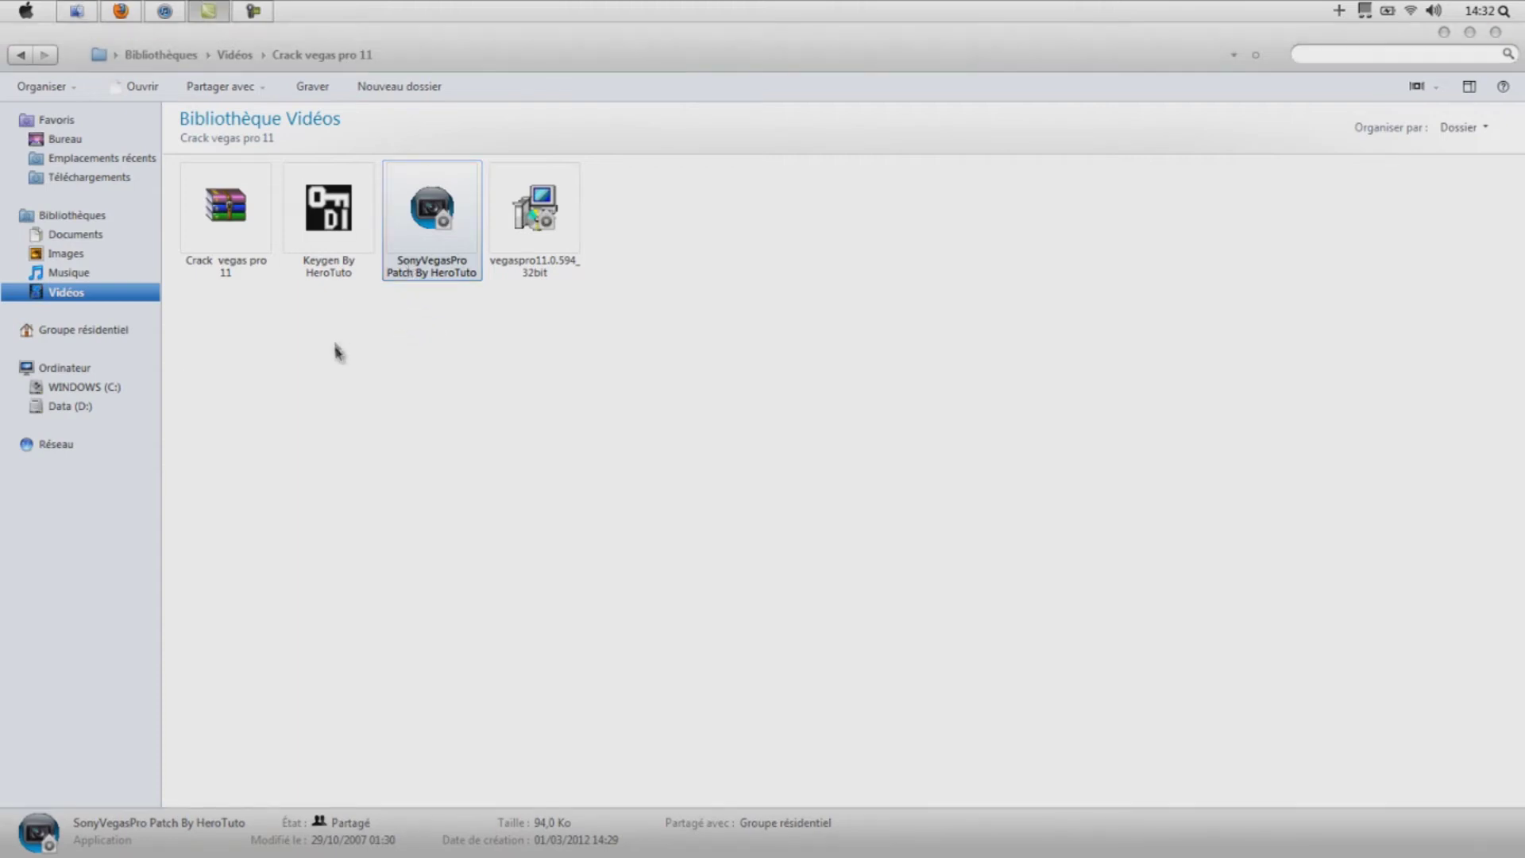
click(397, 366)
right_click(445, 190)
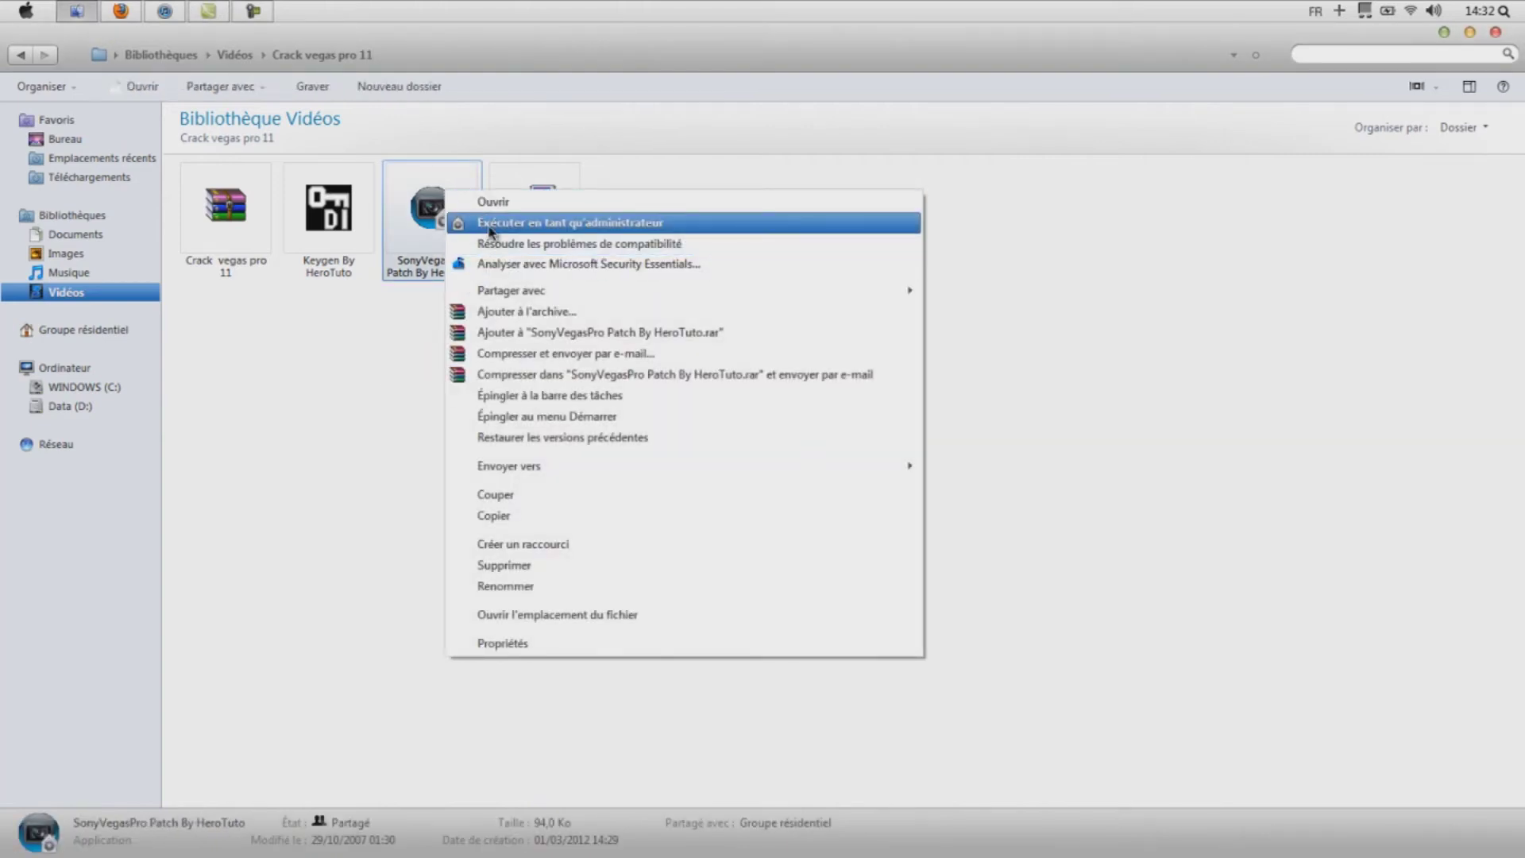
click(488, 229)
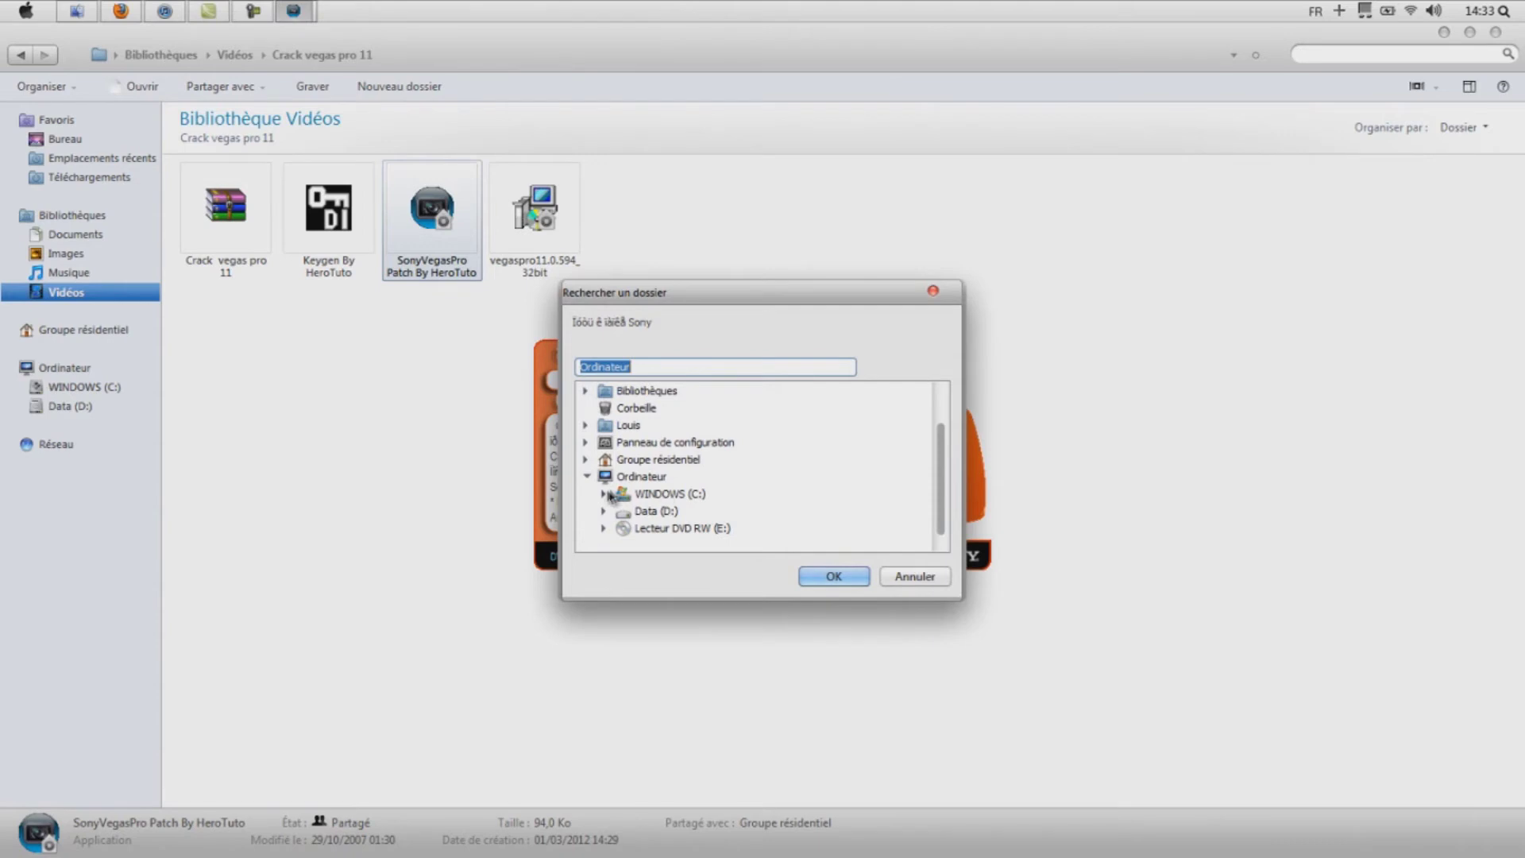
Choose C:\Program Files (x86)\Sony\Vegas Pro 11.0 as the patcher's target folder.
click(604, 495)
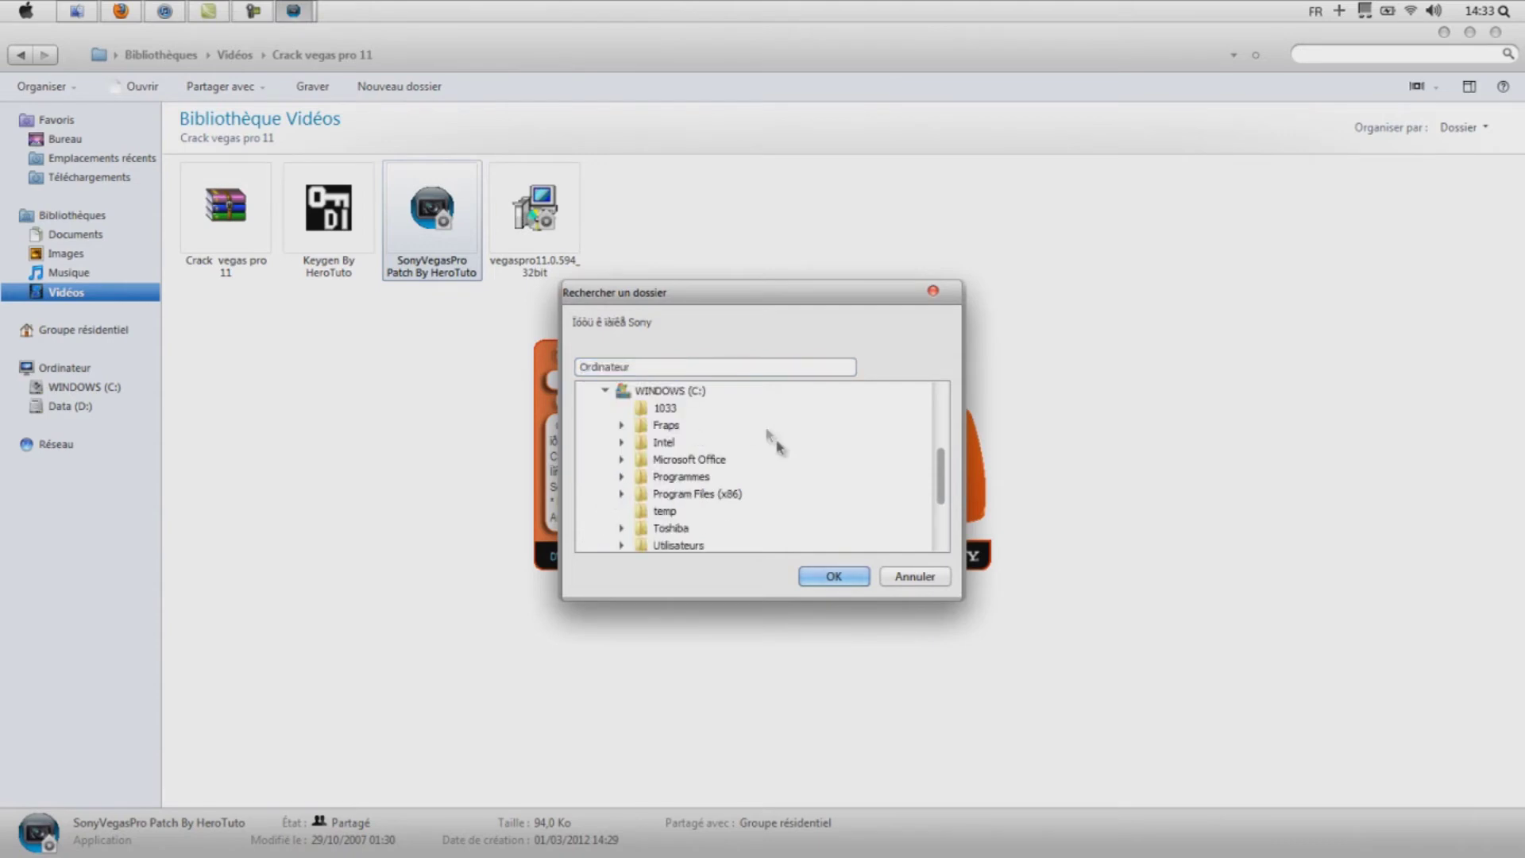
scroll(776, 438, down, 1)
double_click(662, 442)
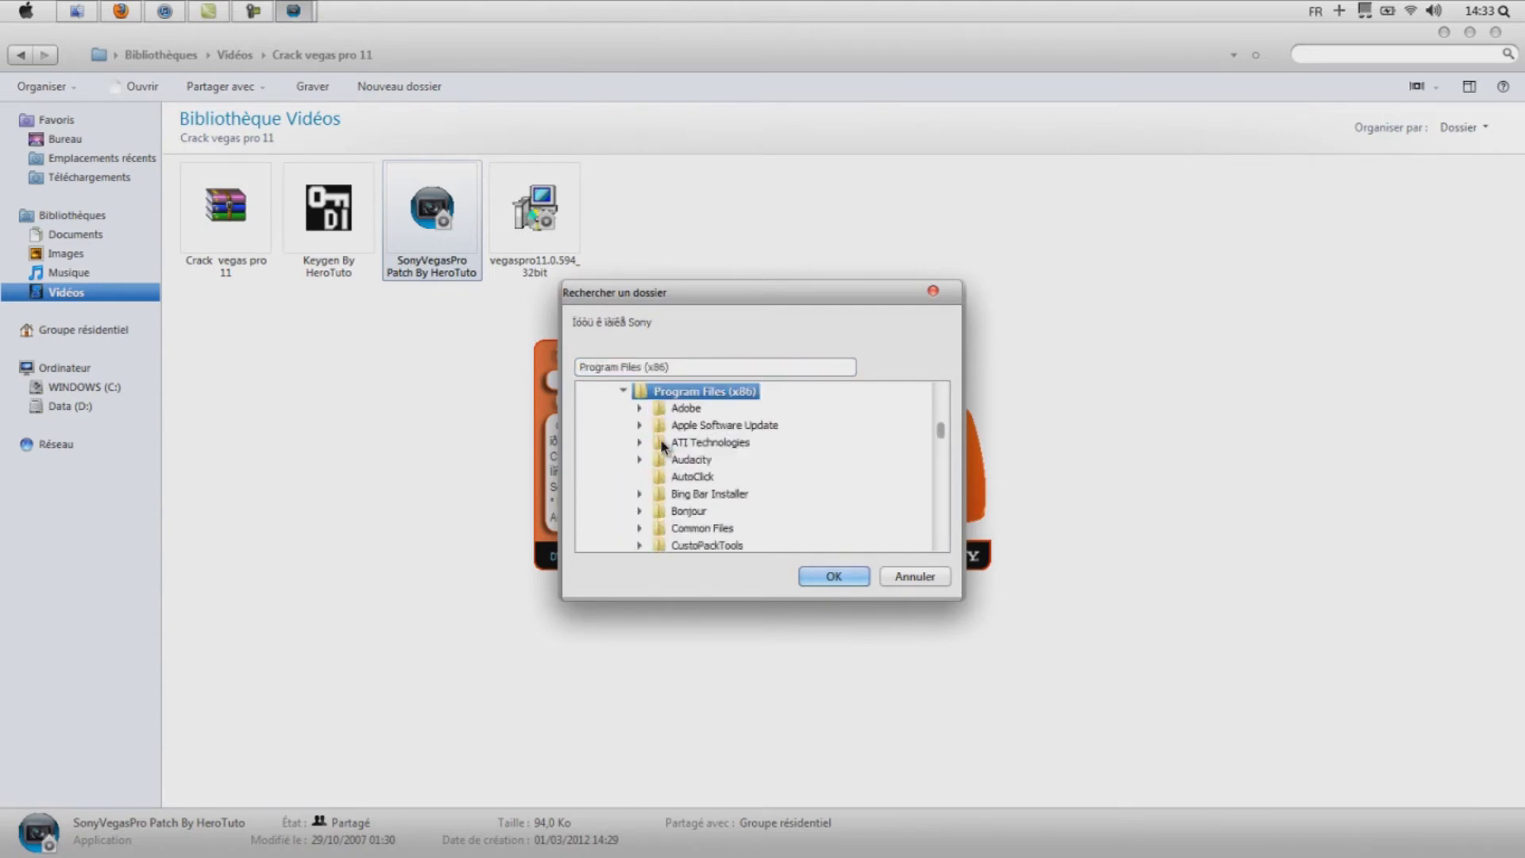
scroll(943, 432, down, 1)
drag(942, 433, 938, 492)
double_click(678, 495)
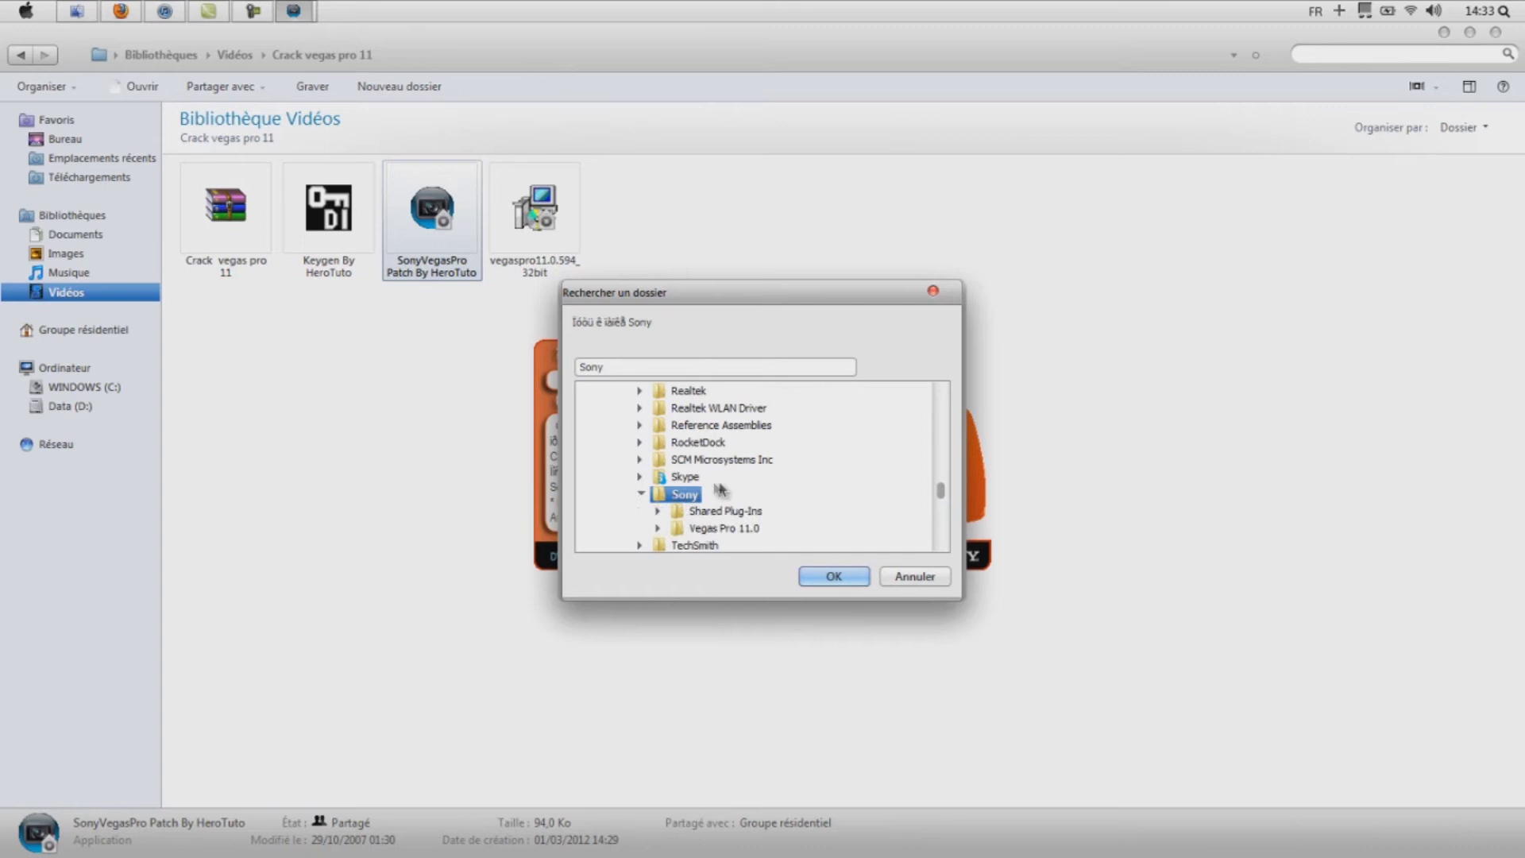
scroll(735, 491, down, 1)
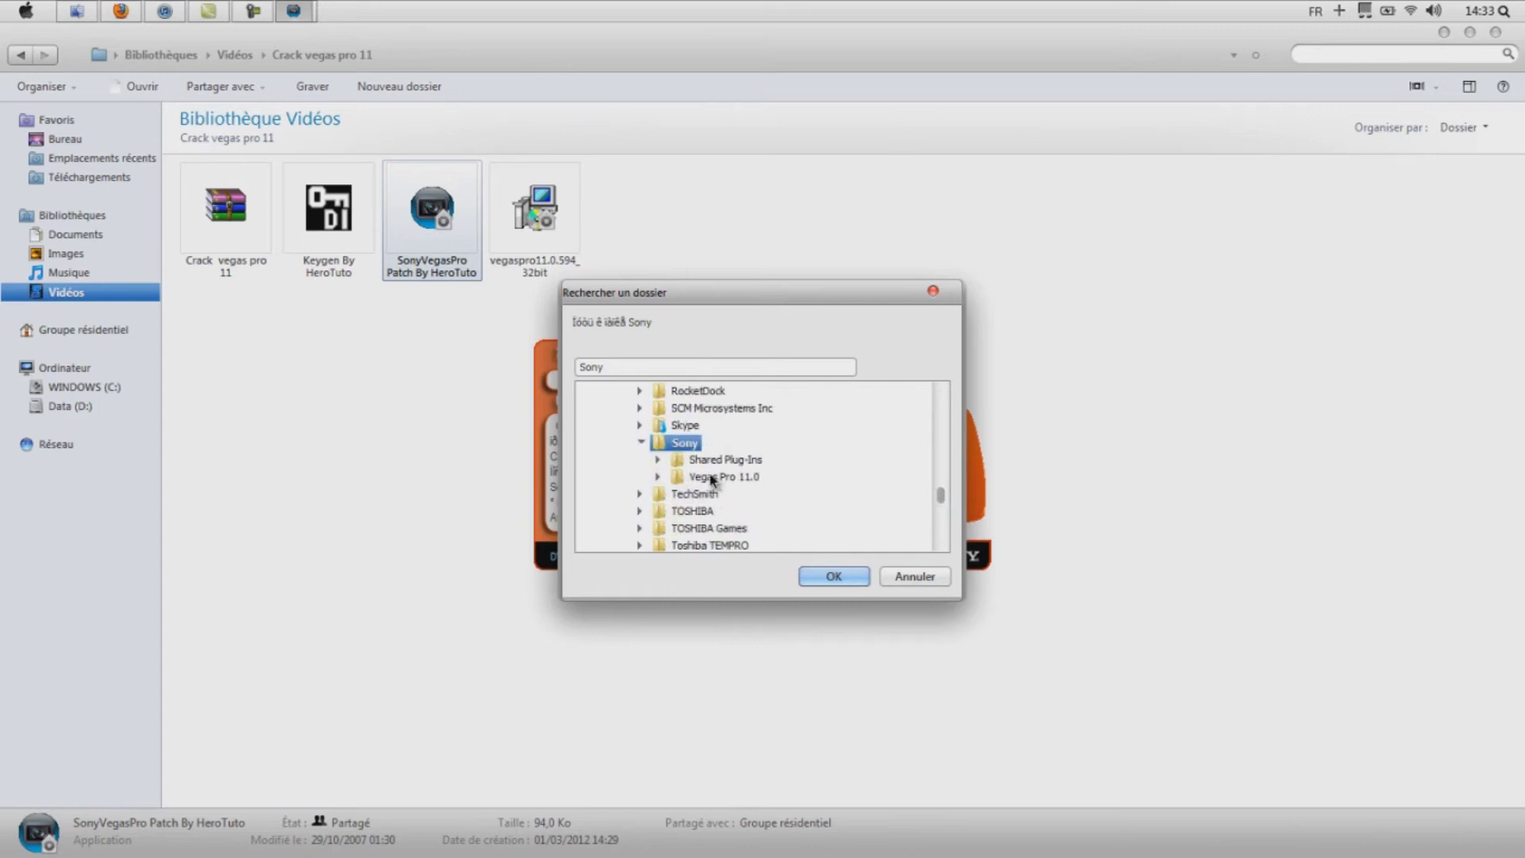
click(712, 478)
click(830, 576)
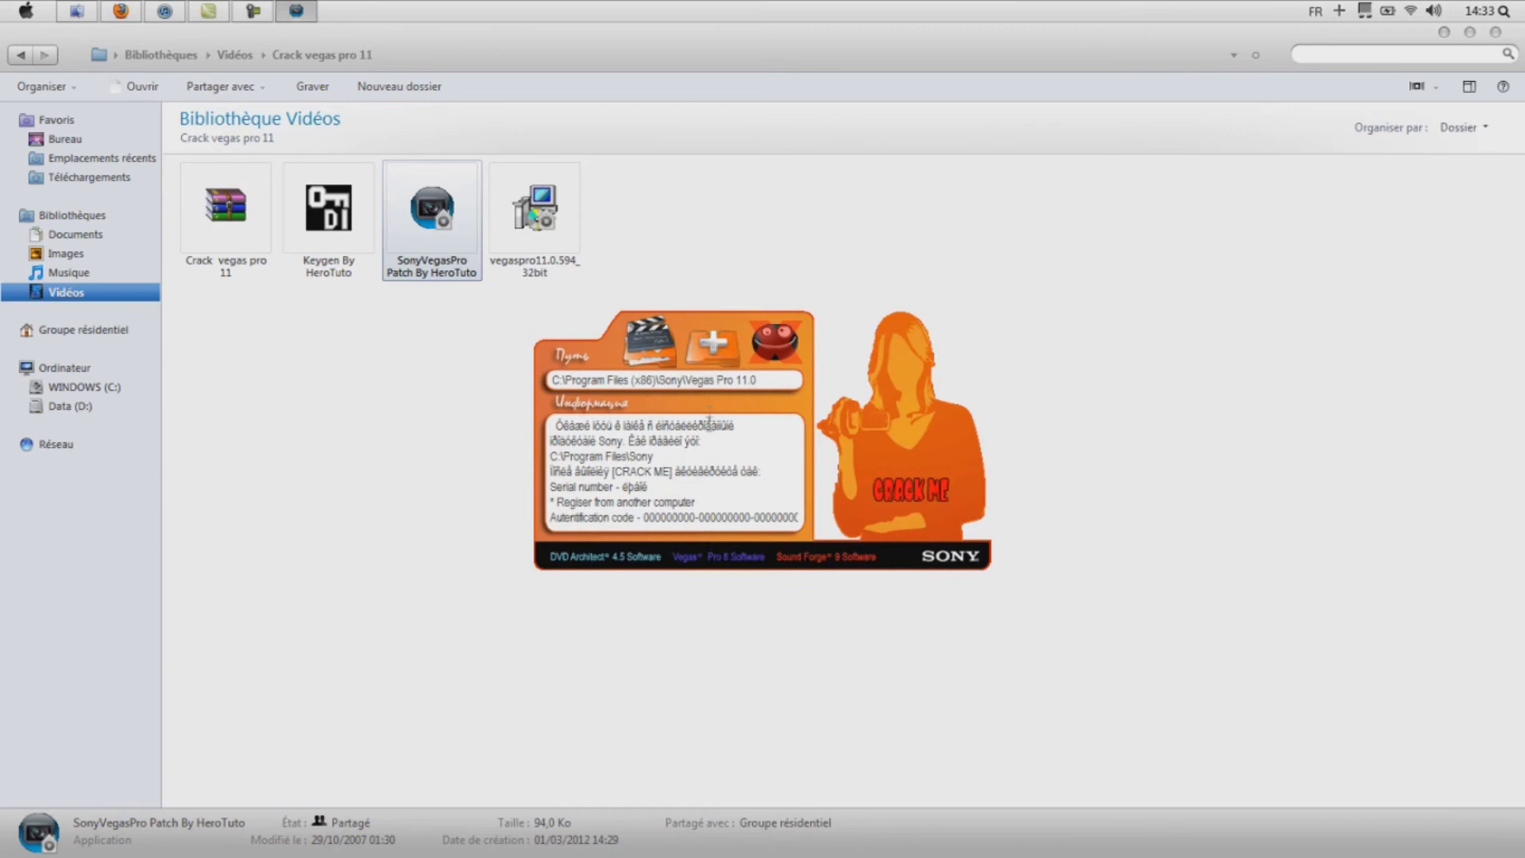
Add the chosen Vegas Pro 11.0 path to the patcher, run the patch and close the patcher.
click(712, 349)
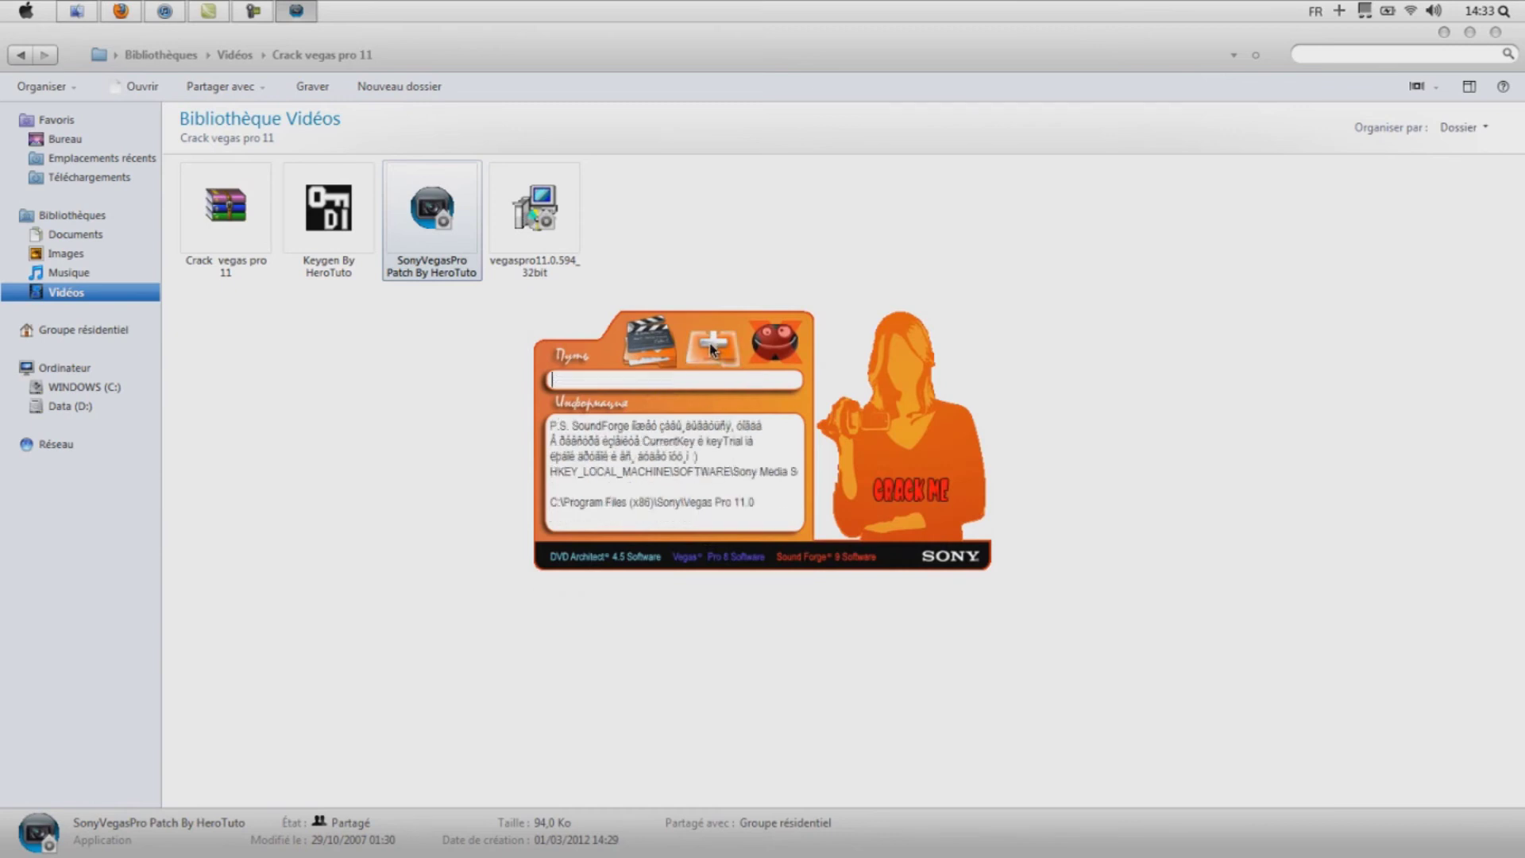
click(908, 491)
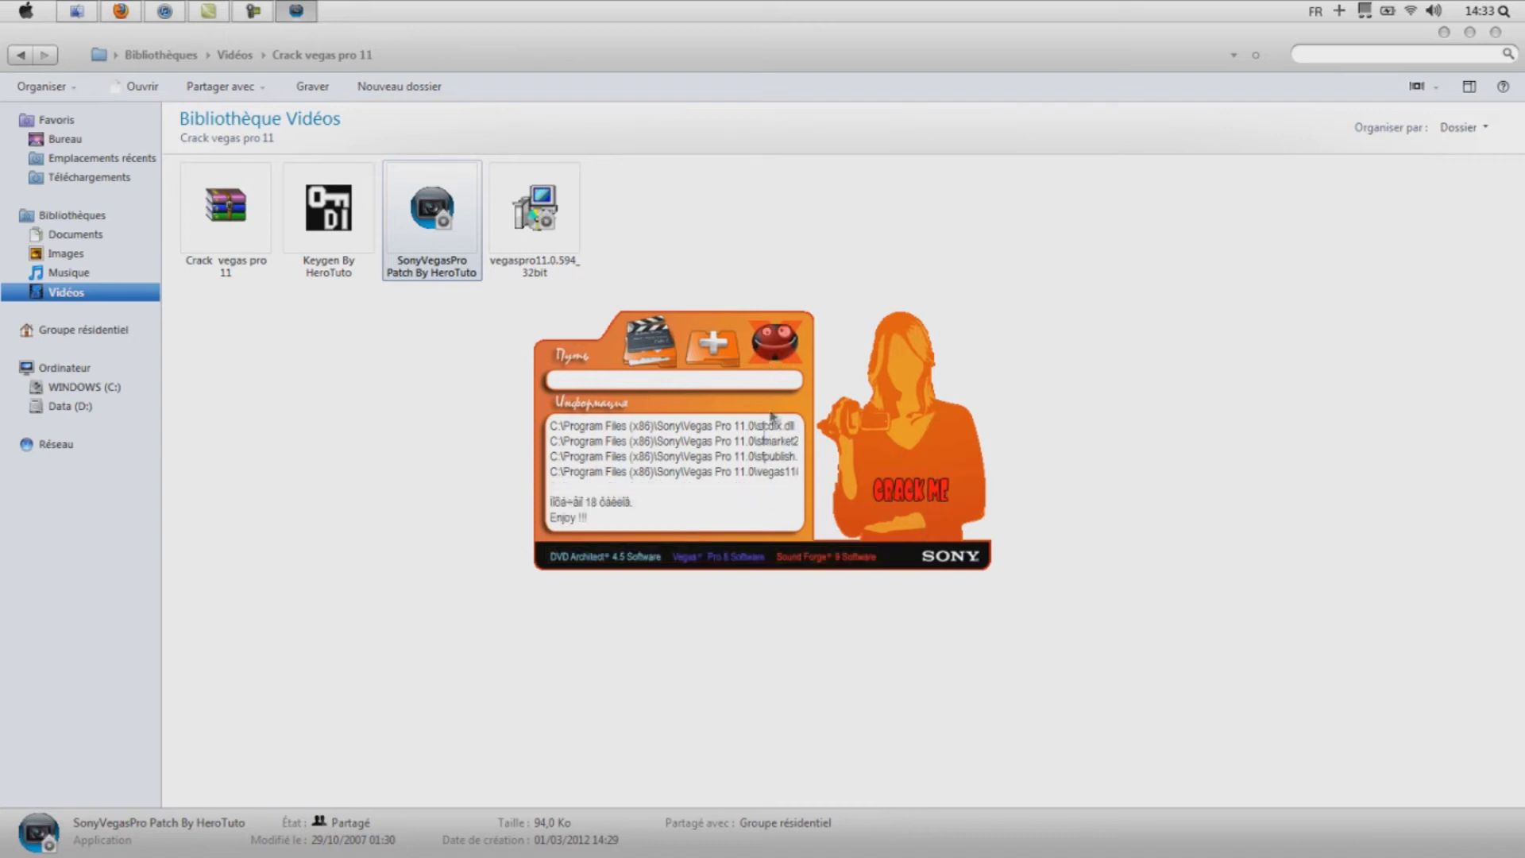
click(771, 350)
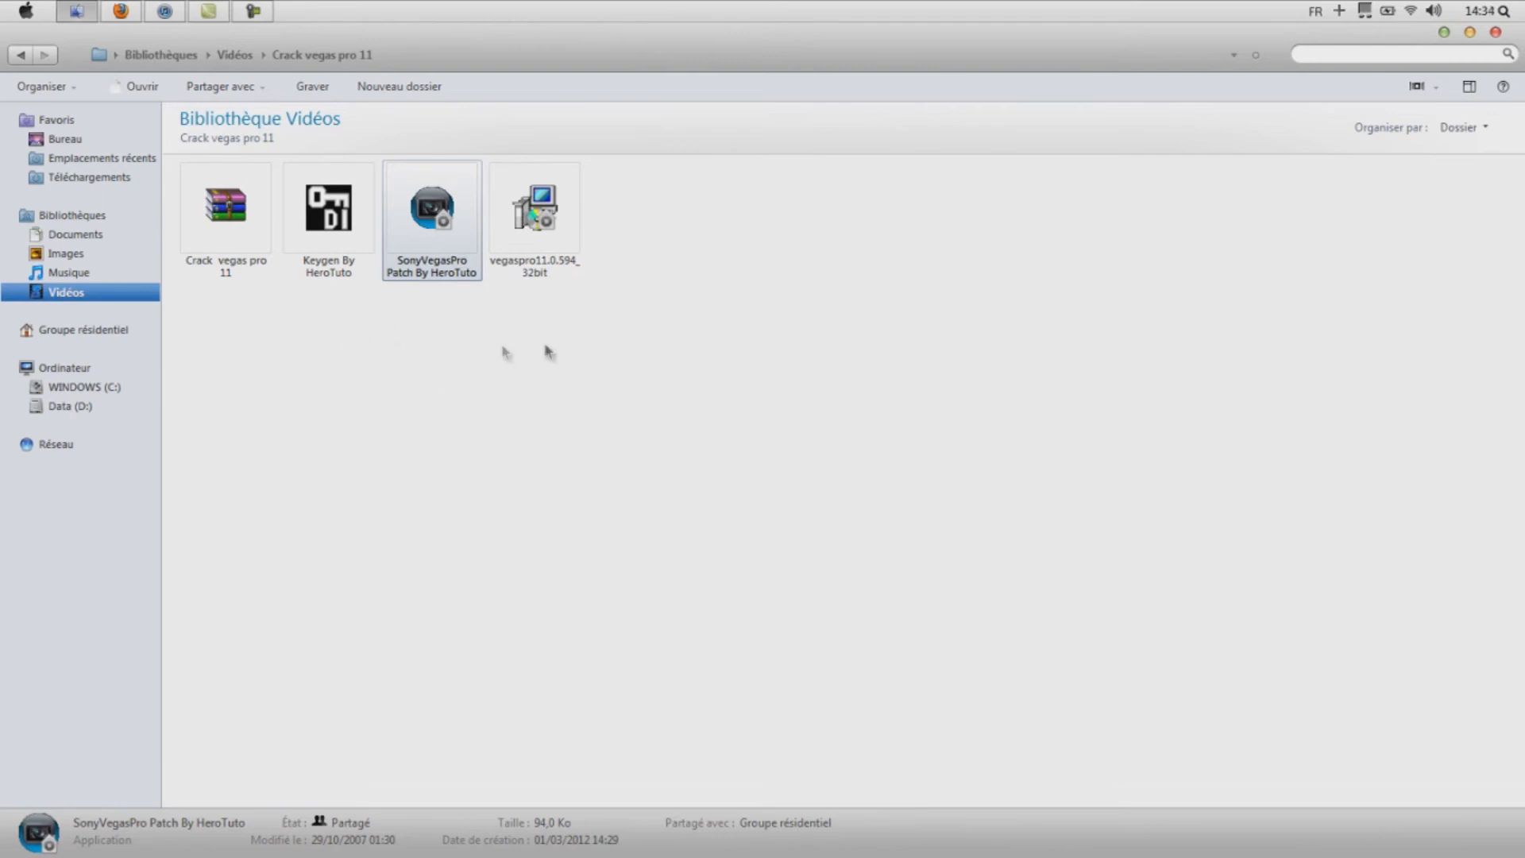
Run Keygen By HeroTuto as administrator from the same folder.
click(314, 335)
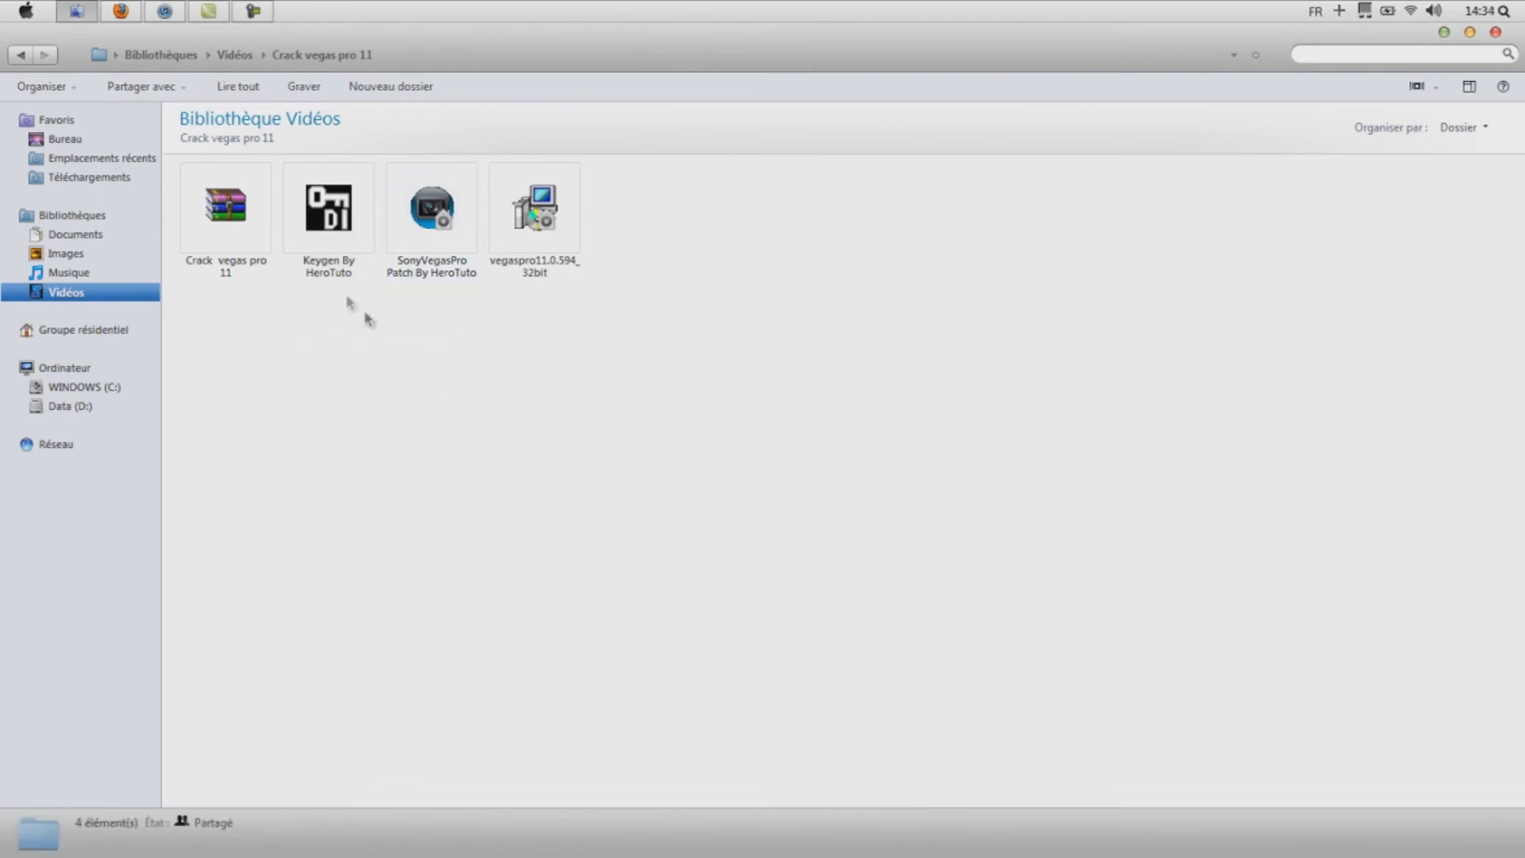
click(326, 250)
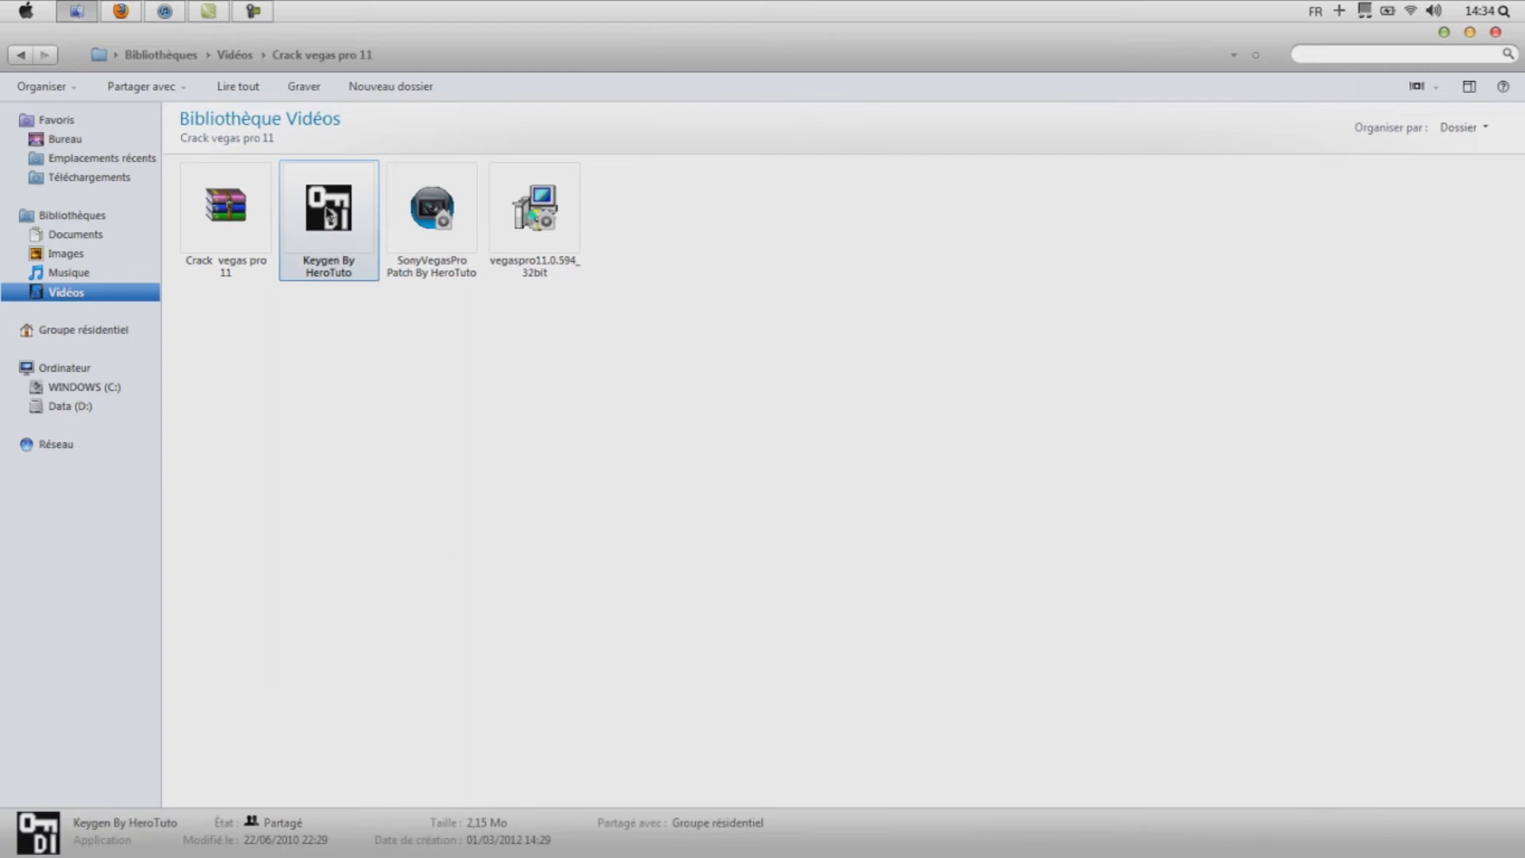
right_click(327, 210)
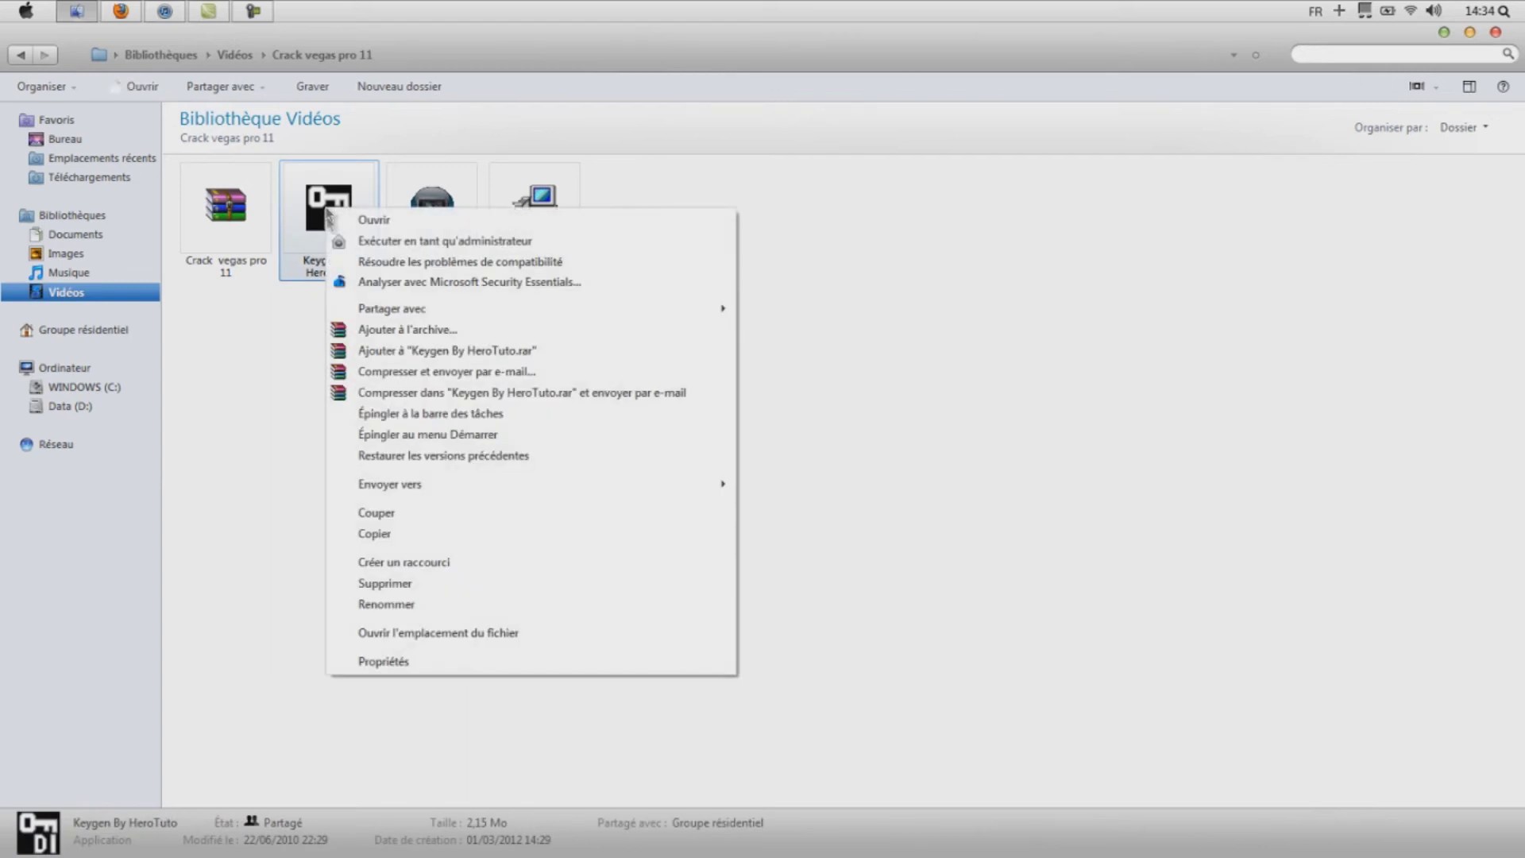
click(367, 242)
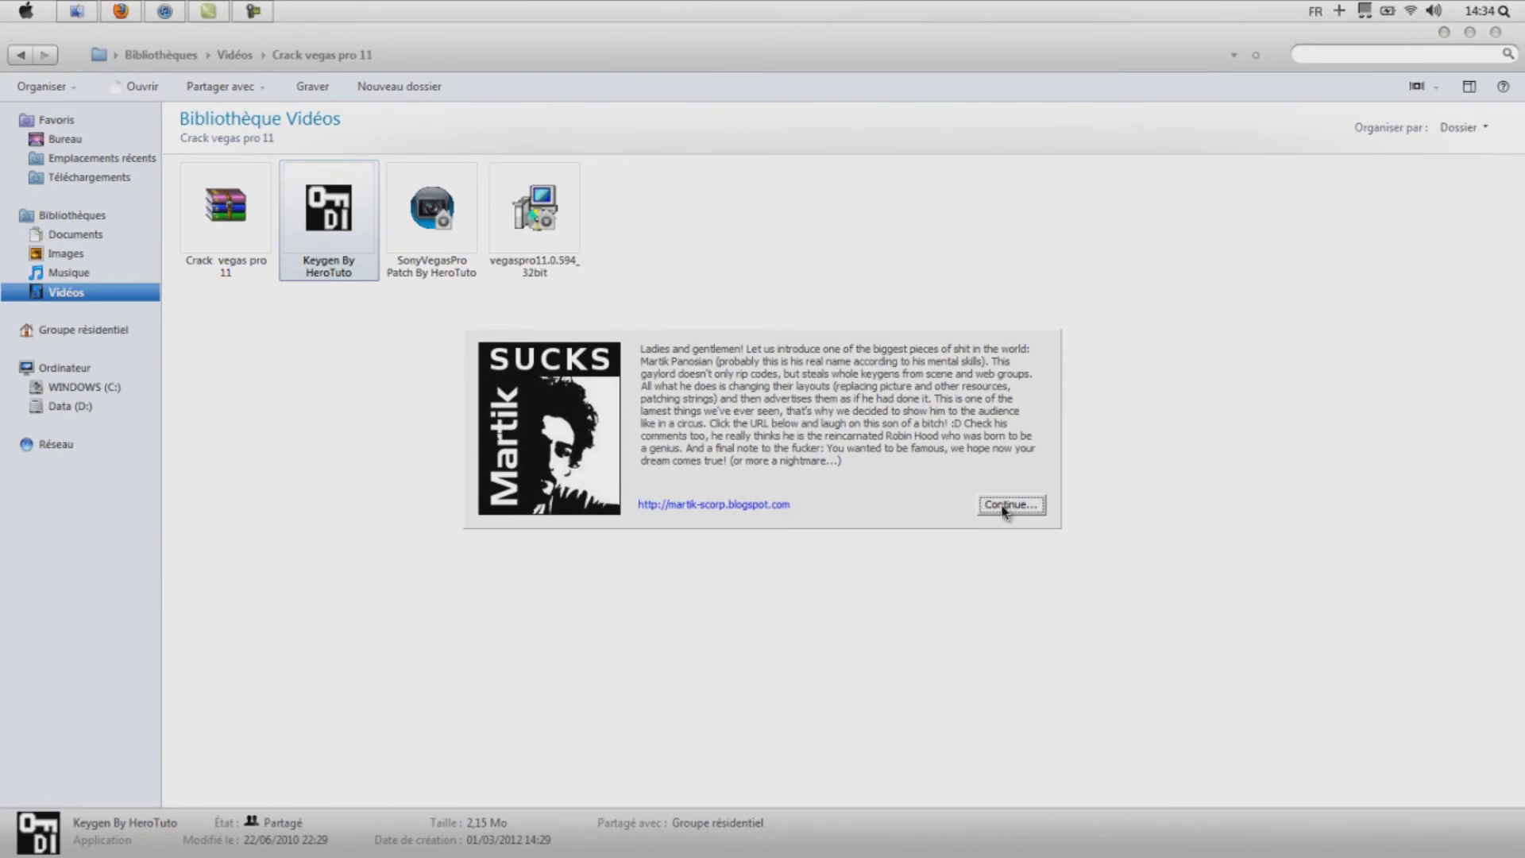
Mute the system sound and continue past the keygen's introduction with the Explorer window minimized.
click(1434, 10)
click(1436, 240)
click(1342, 243)
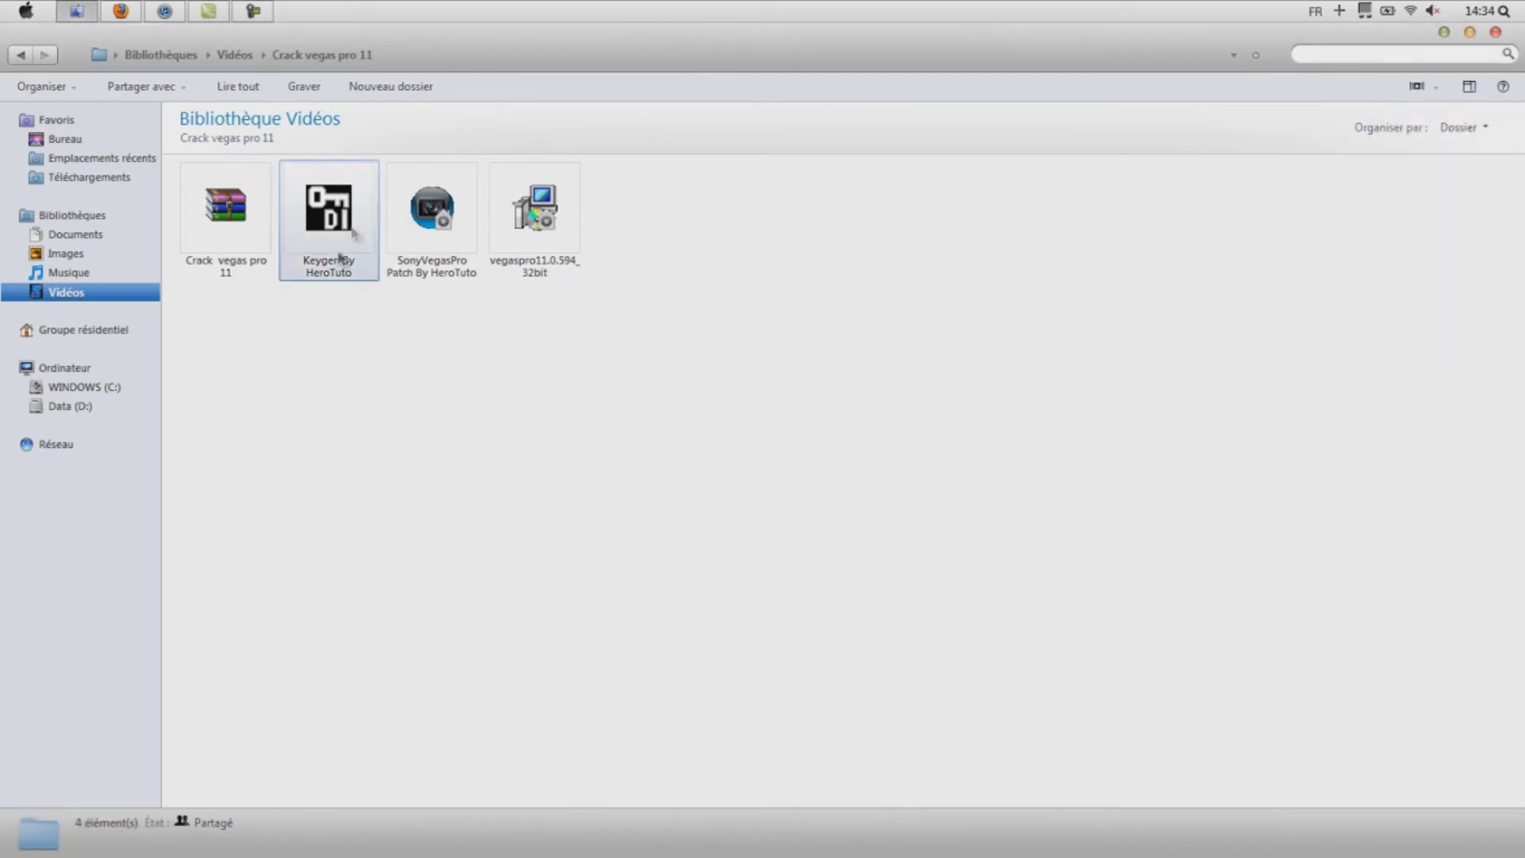
click(1442, 33)
click(999, 502)
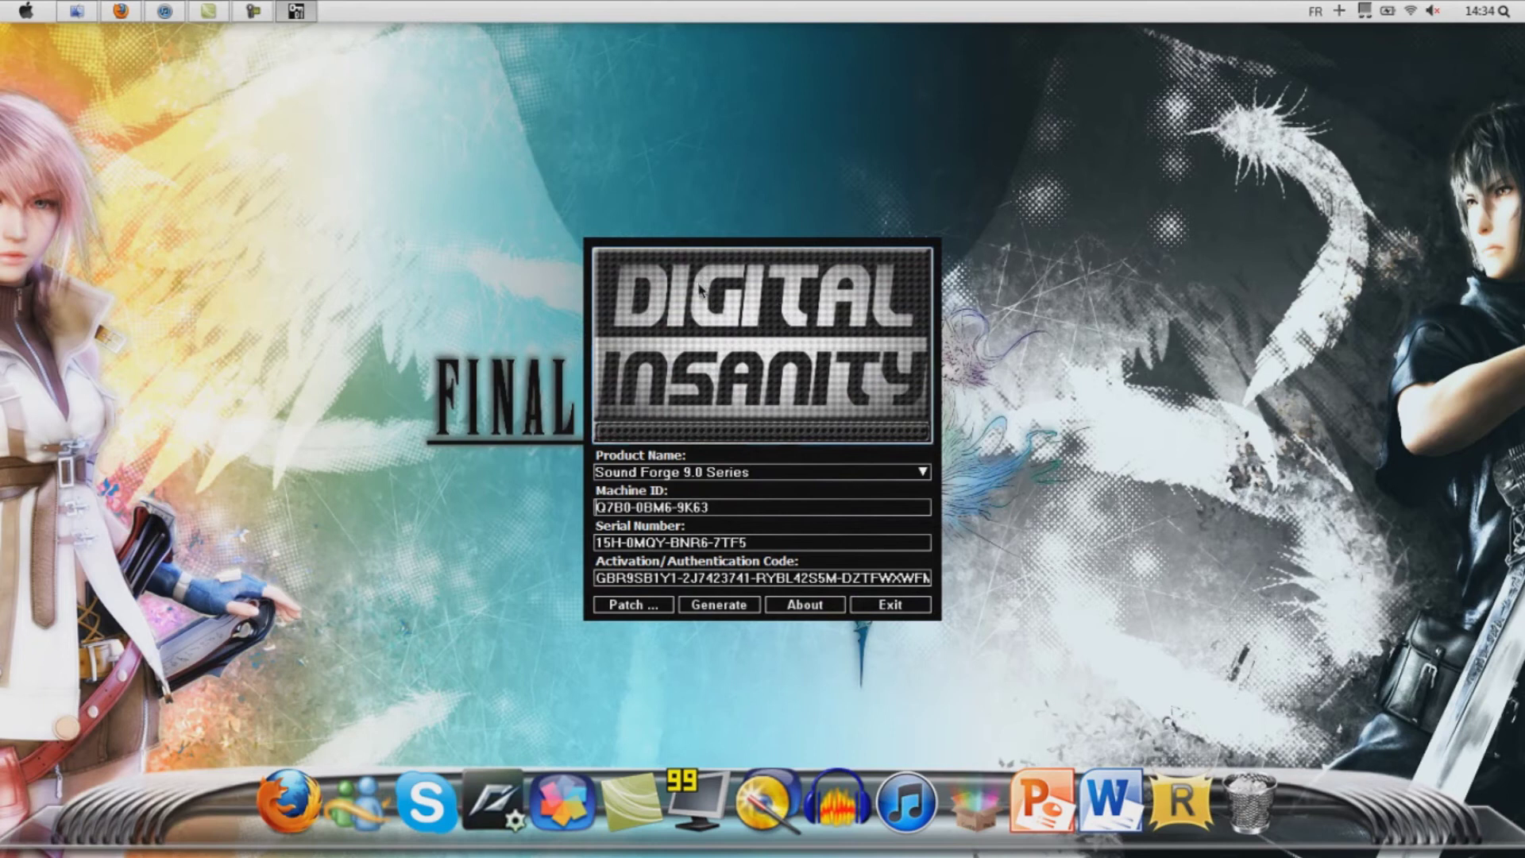
Launch Vegas Pro 11.0 and advance to its serial number page, placing the window beside the keygen.
click(75, 11)
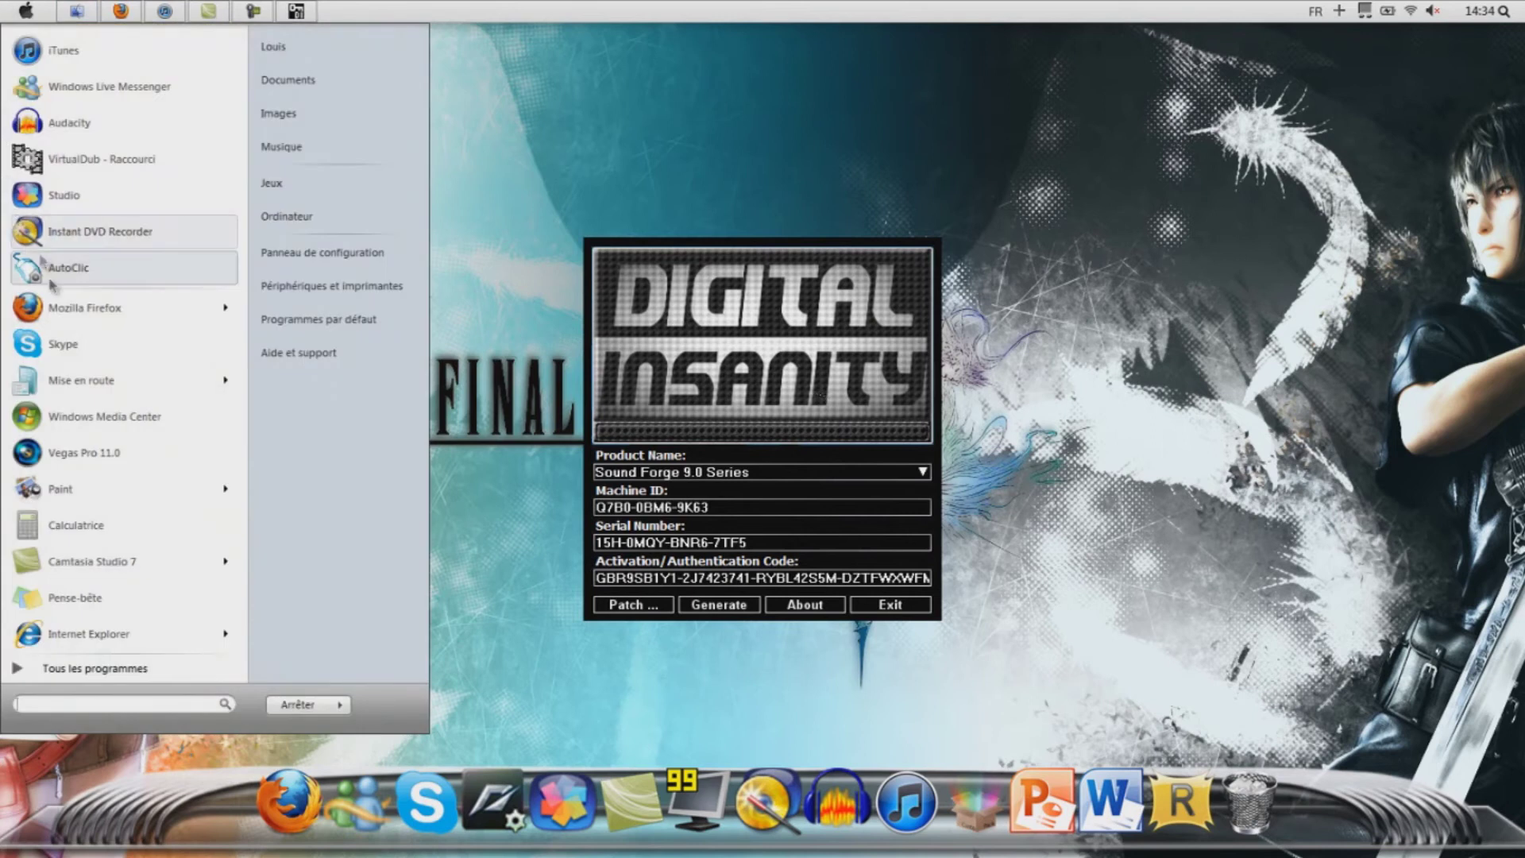
click(117, 455)
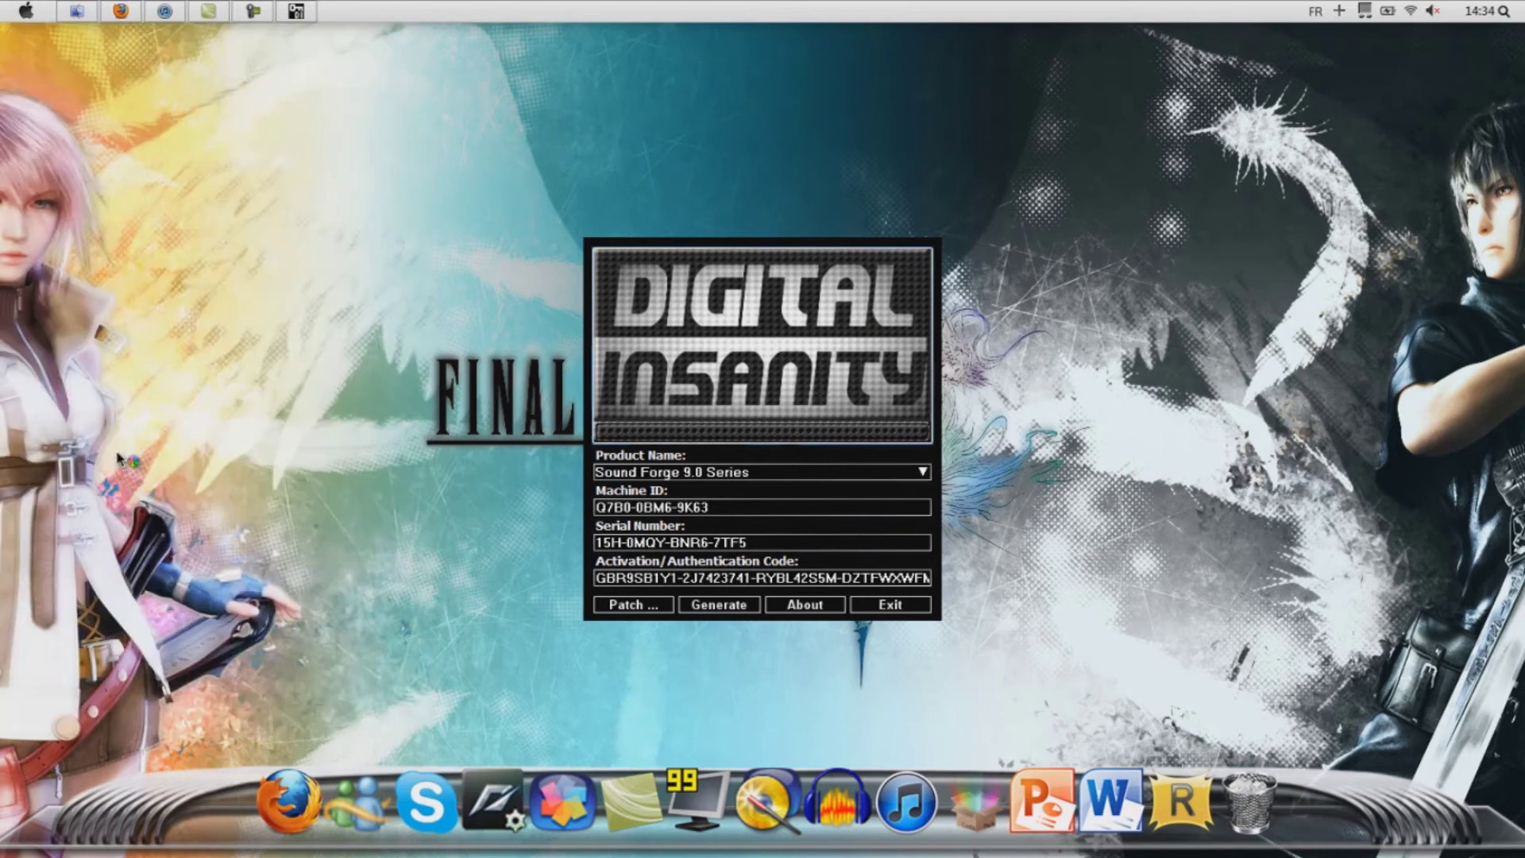
drag(675, 139, 262, 169)
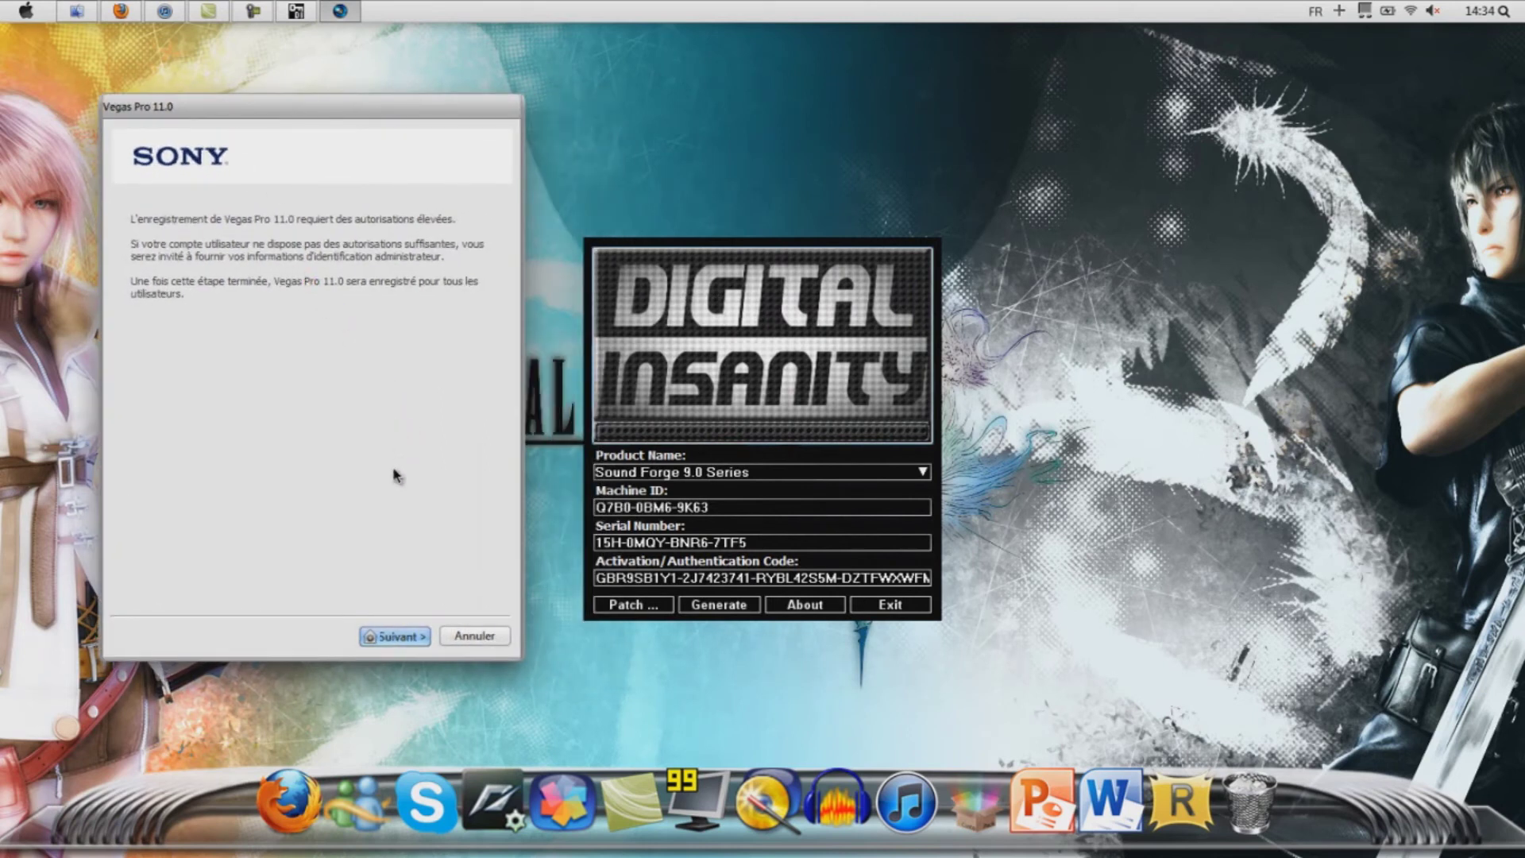
click(386, 638)
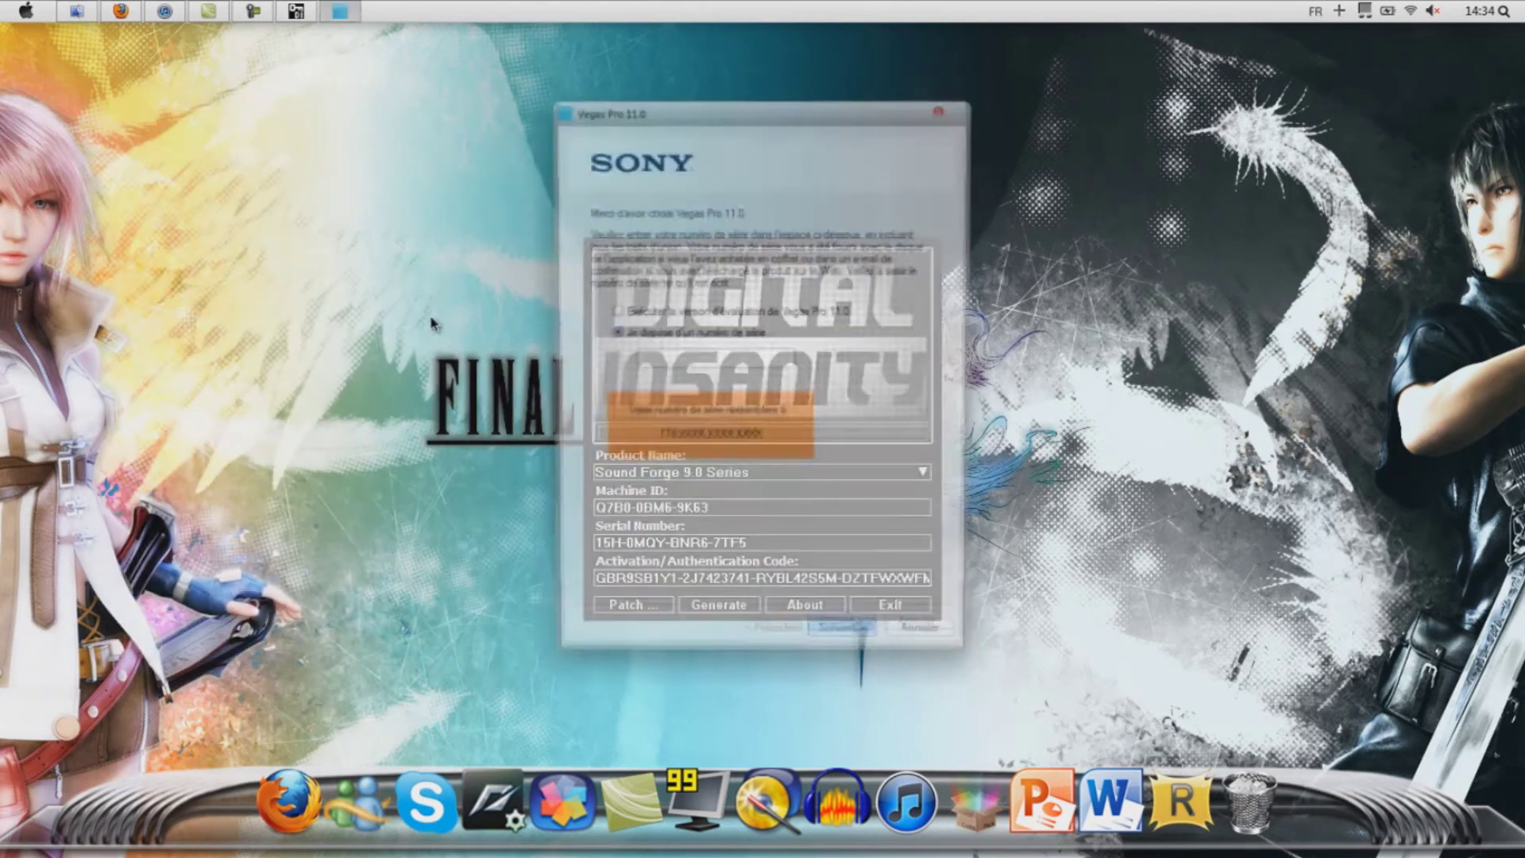
drag(756, 123, 320, 110)
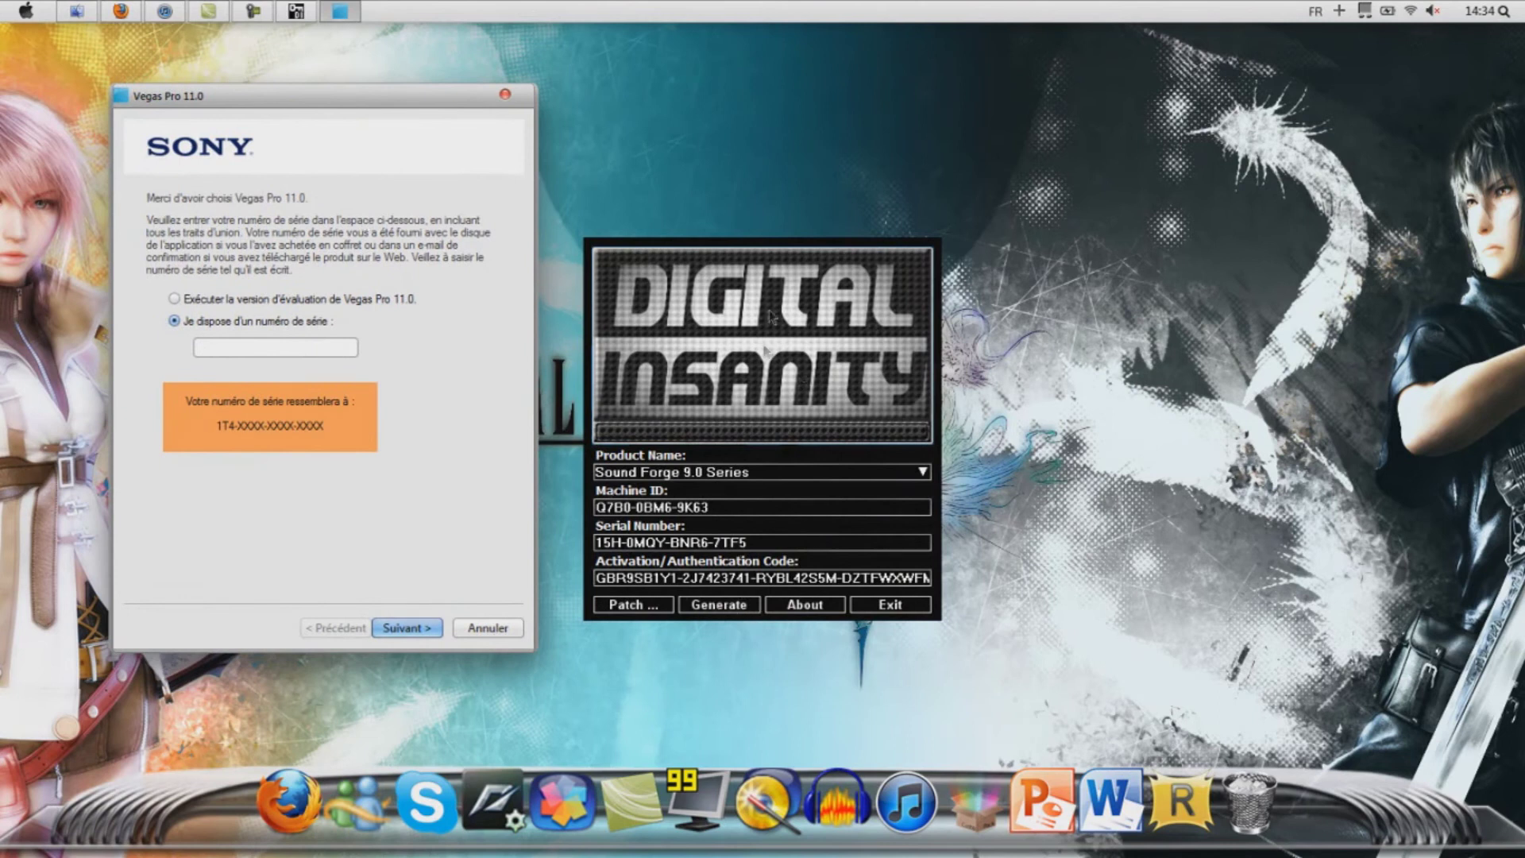
Generate a new serial number in the keygen and copy it.
click(719, 607)
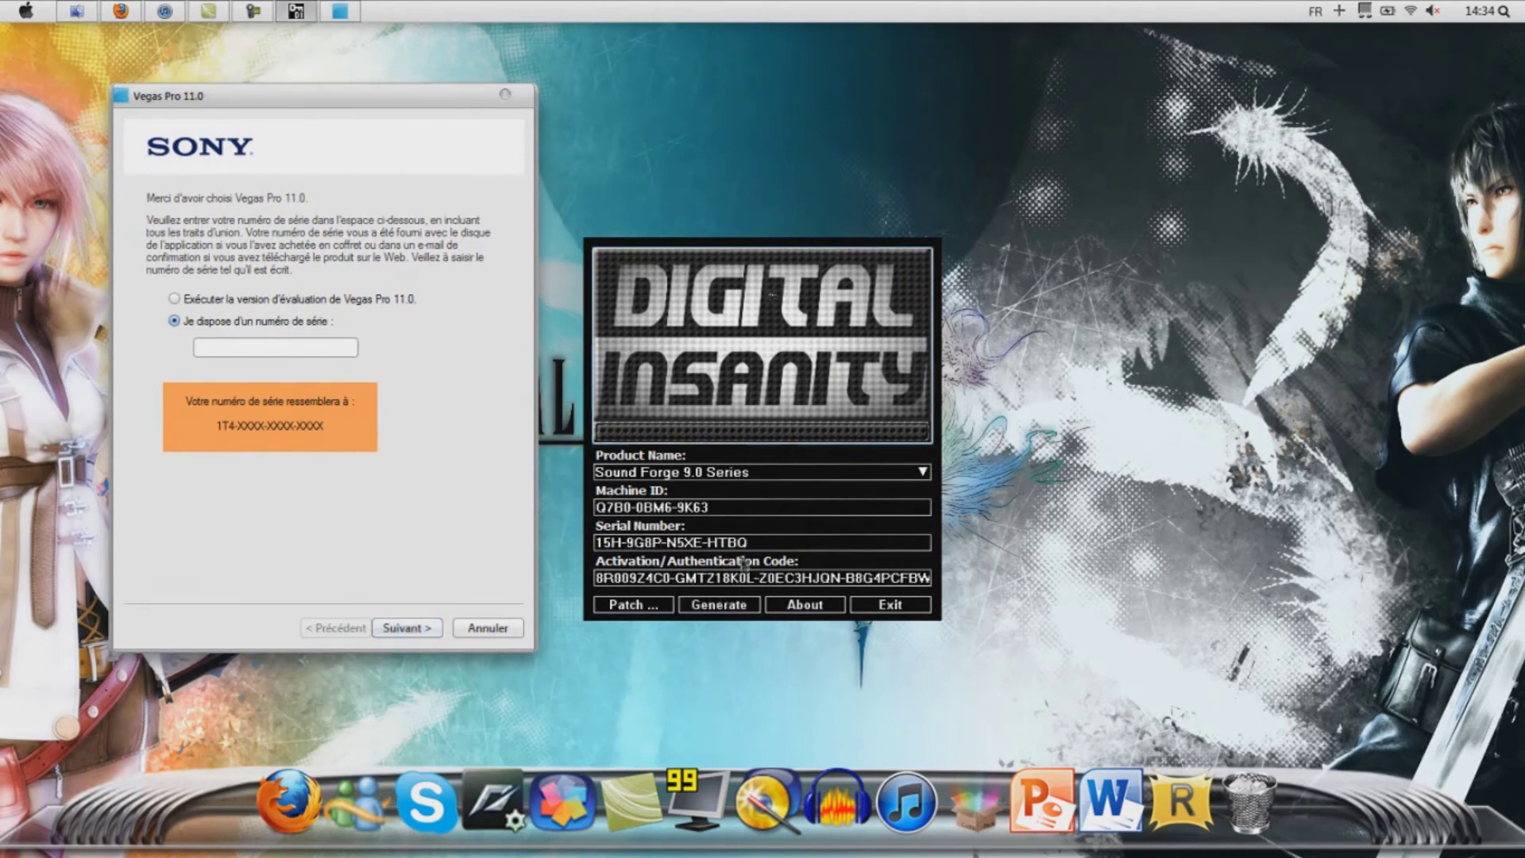
drag(735, 538, 604, 541)
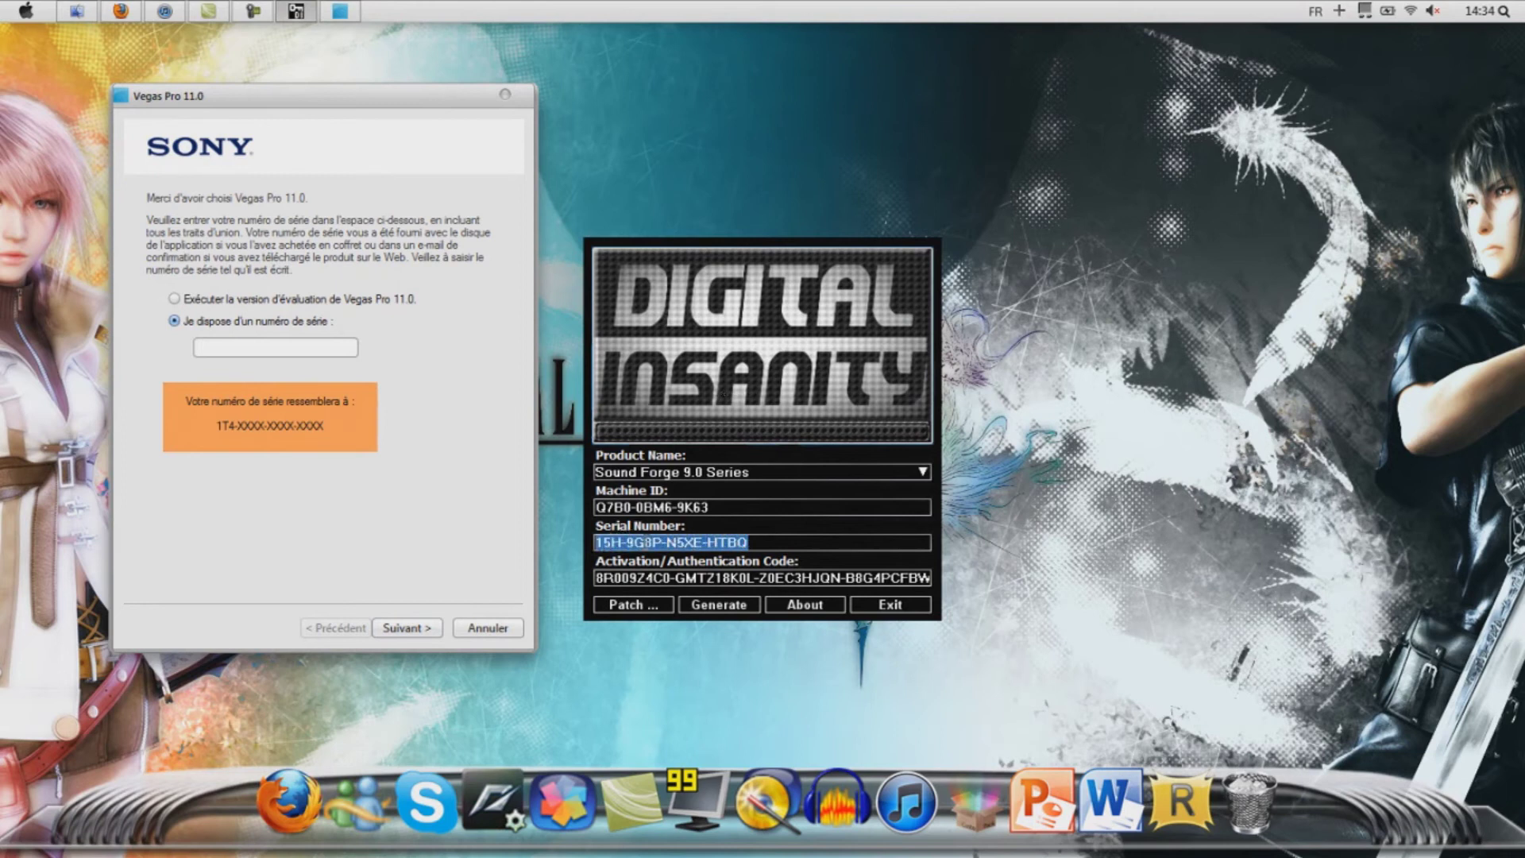
right_click(651, 541)
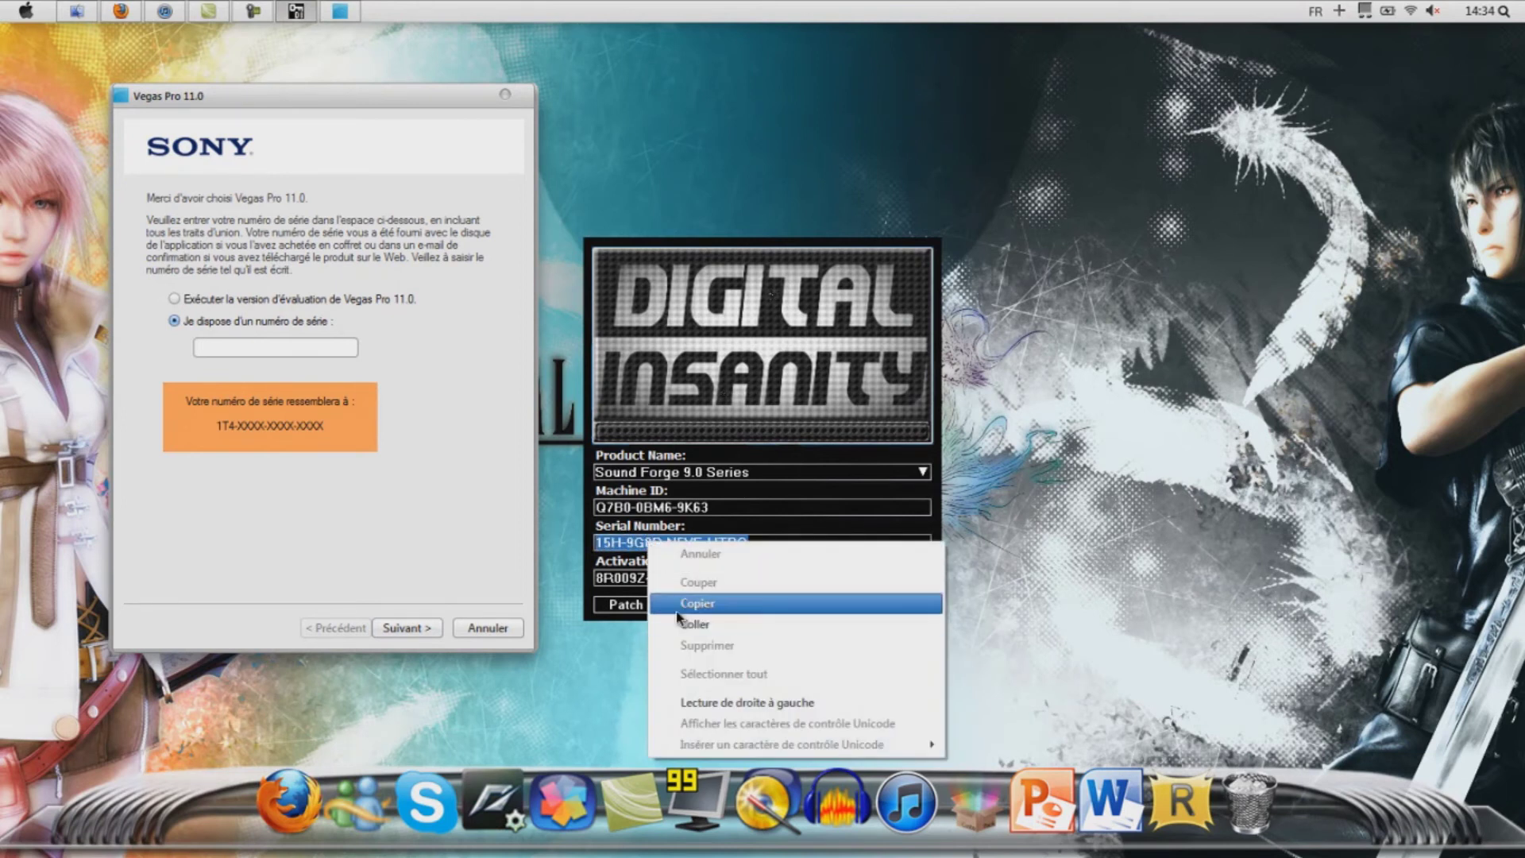
click(681, 605)
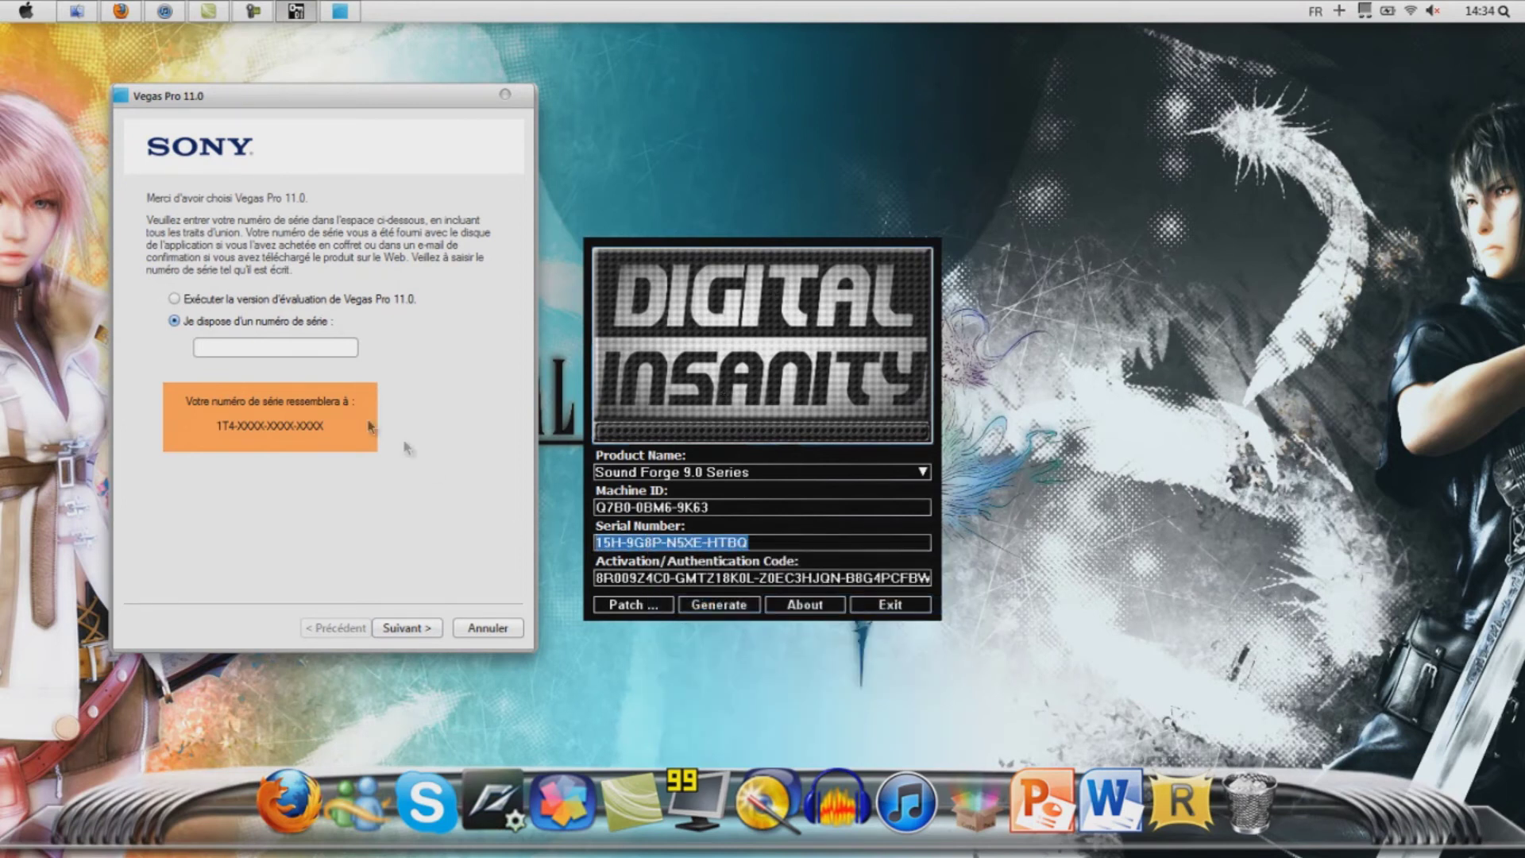
Paste the serial number into the Vegas Pro 11.0 registration, adjust its prefix to the expected format and continue.
click(269, 348)
key(ctrl+v)
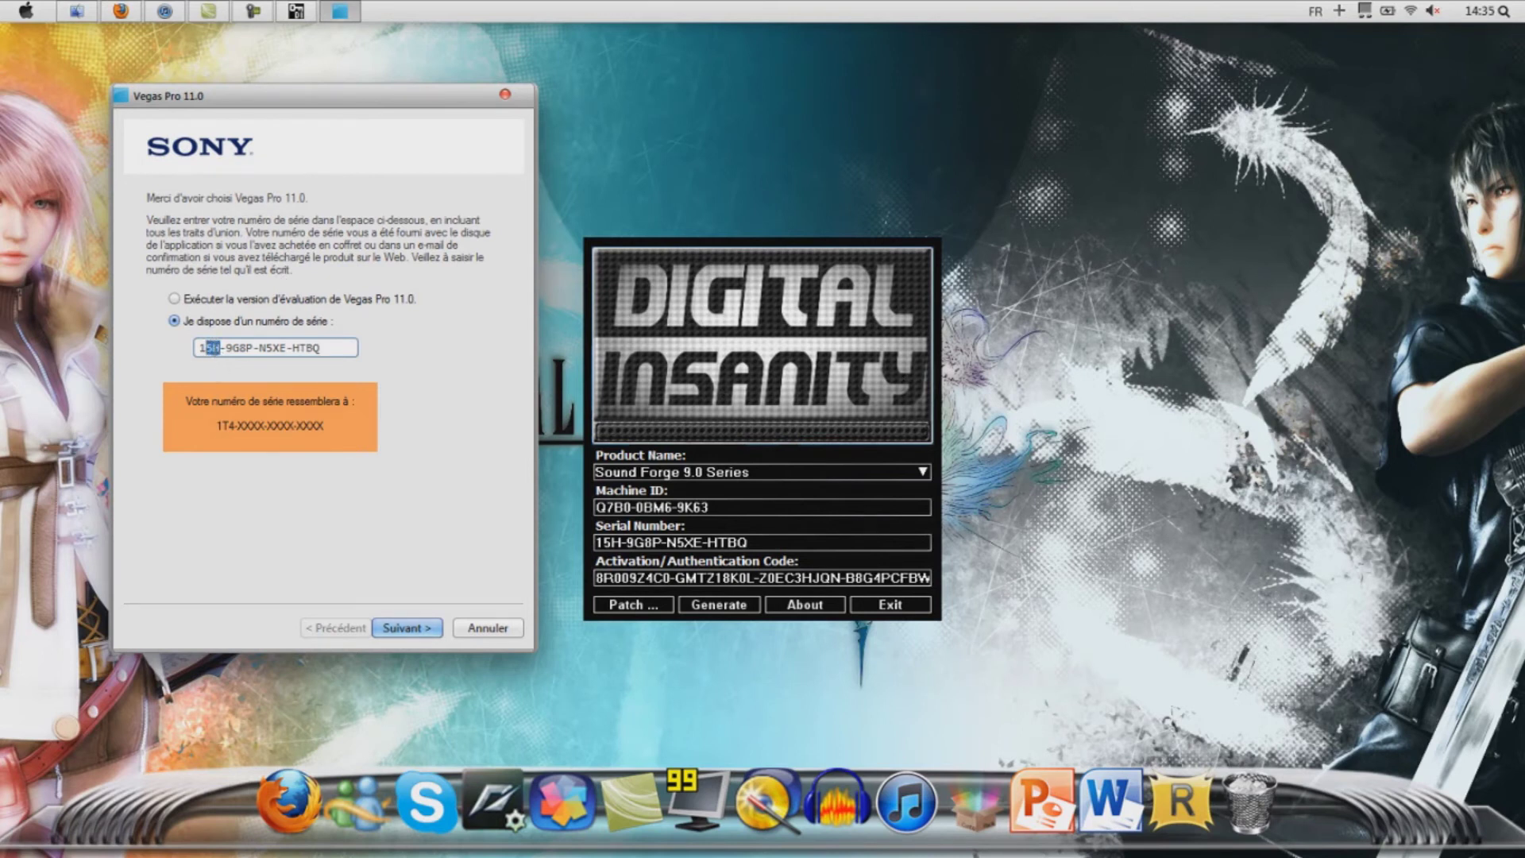
text(T4)
click(411, 631)
Choose to register the product later (Enregistrer le produit ultérieurement) and move the authentication code window beside the keygen.
drag(699, 107, 255, 96)
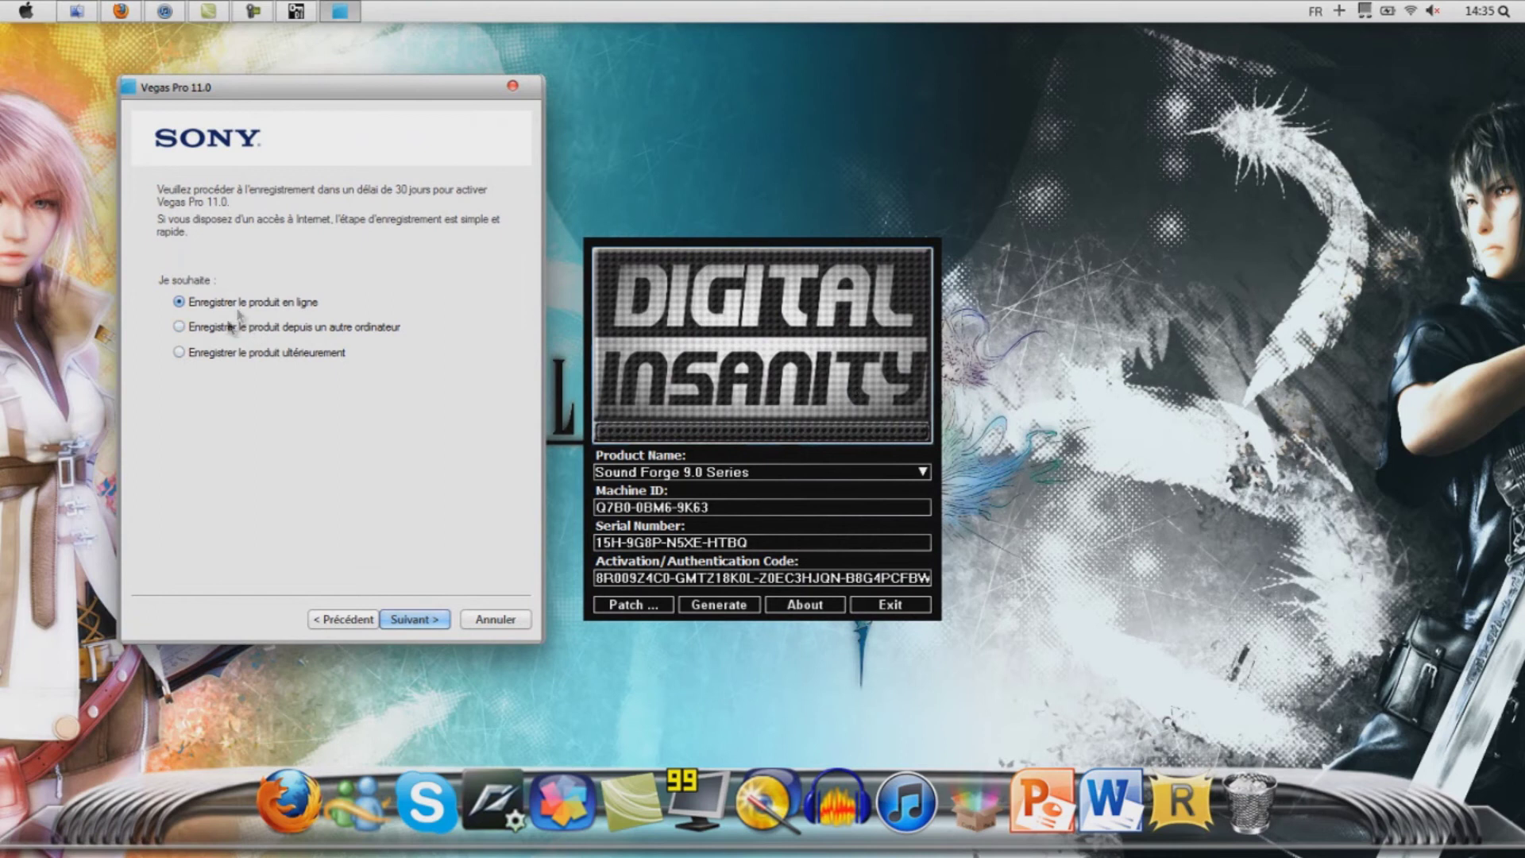
click(414, 618)
drag(653, 112, 175, 118)
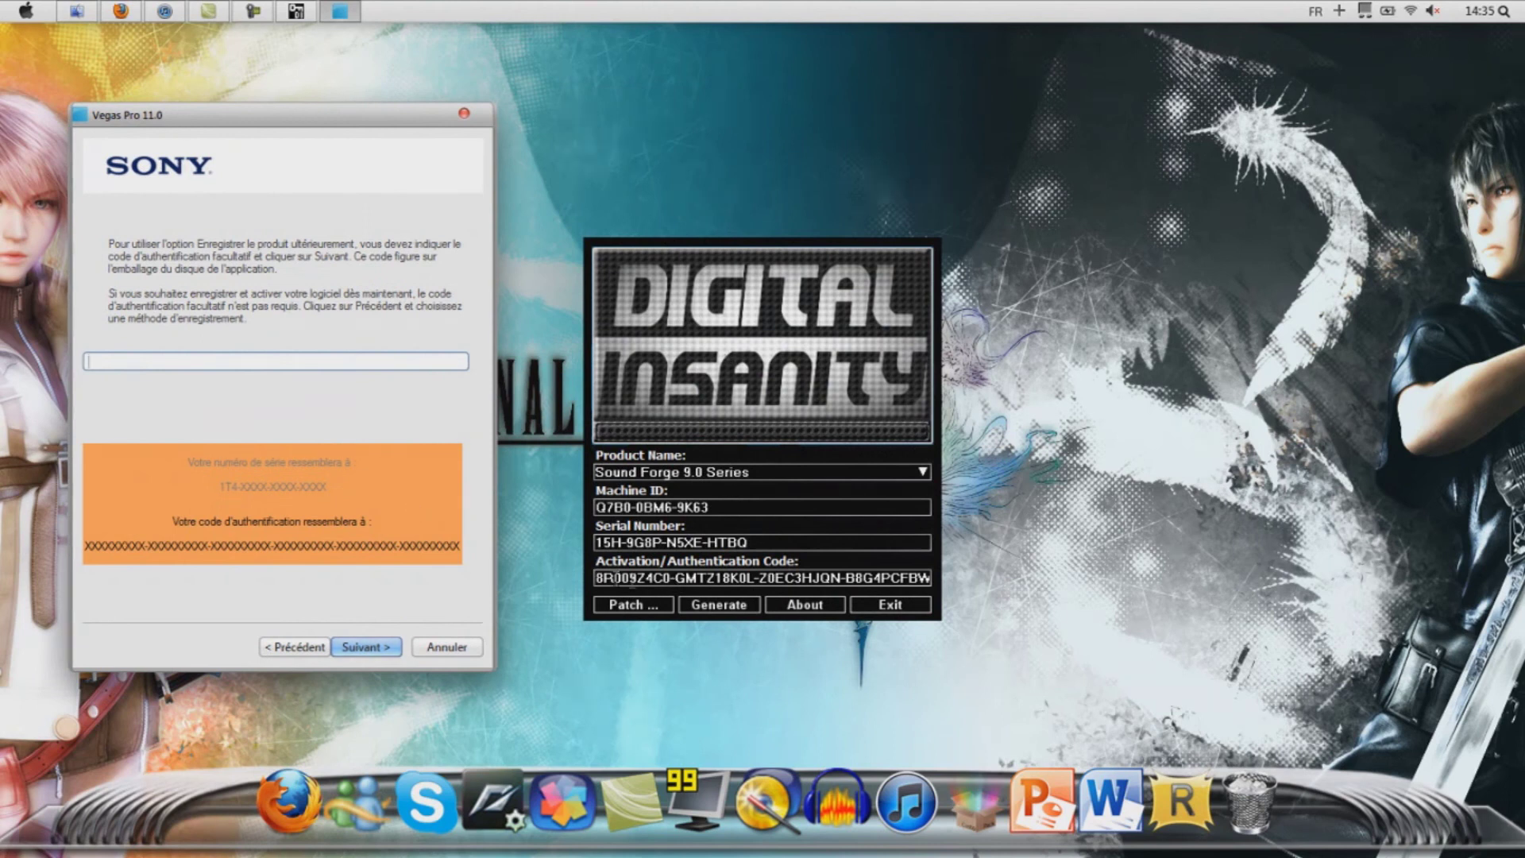
Copy the activation/authentication code from the keygen and paste it into the Vegas Pro 11.0 authentication code field.
drag(598, 578, 943, 575)
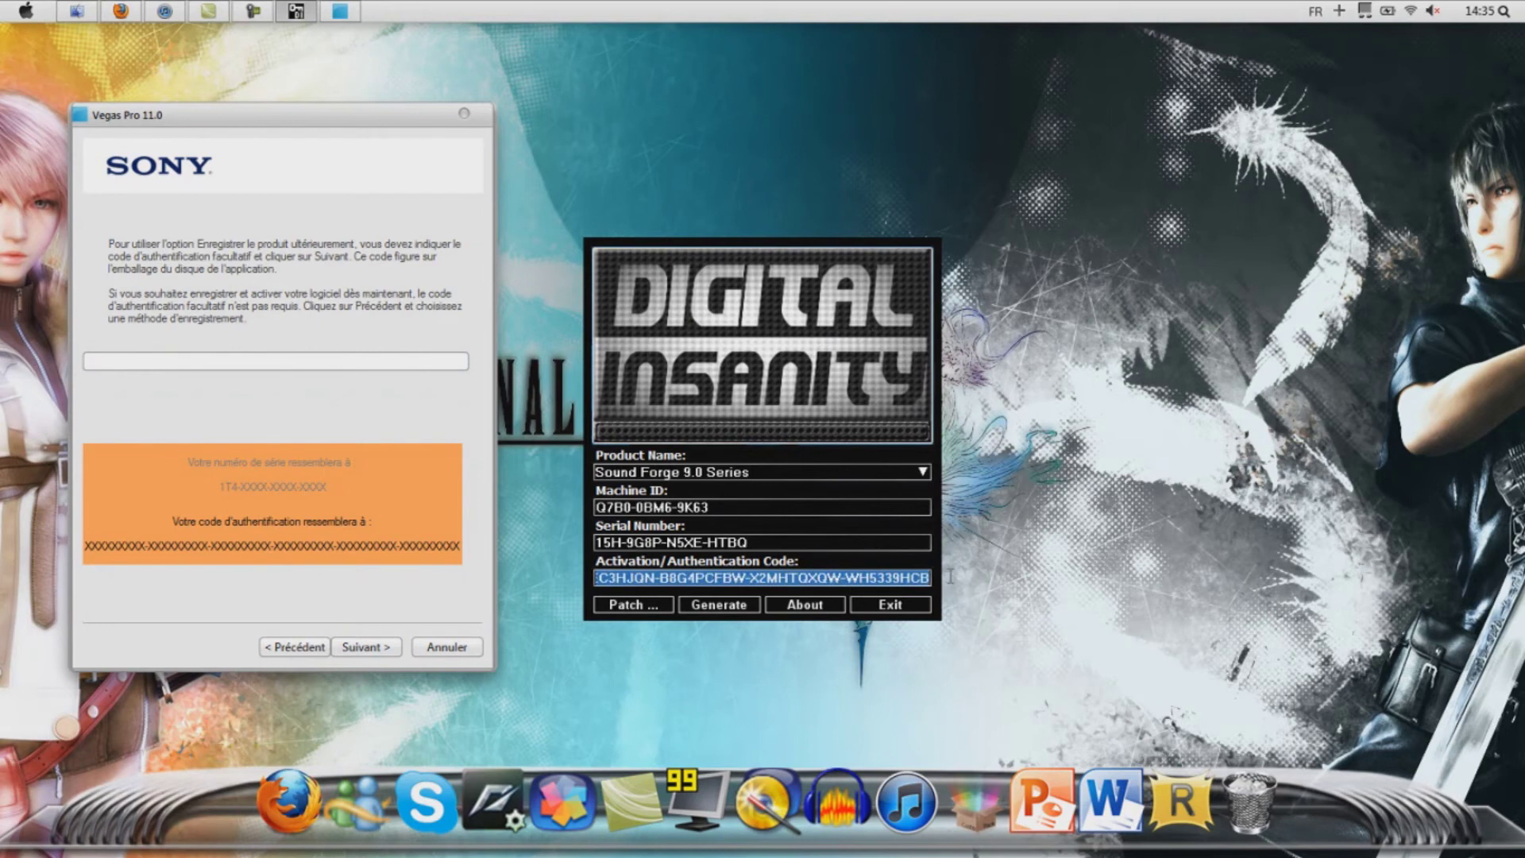
right_click(905, 582)
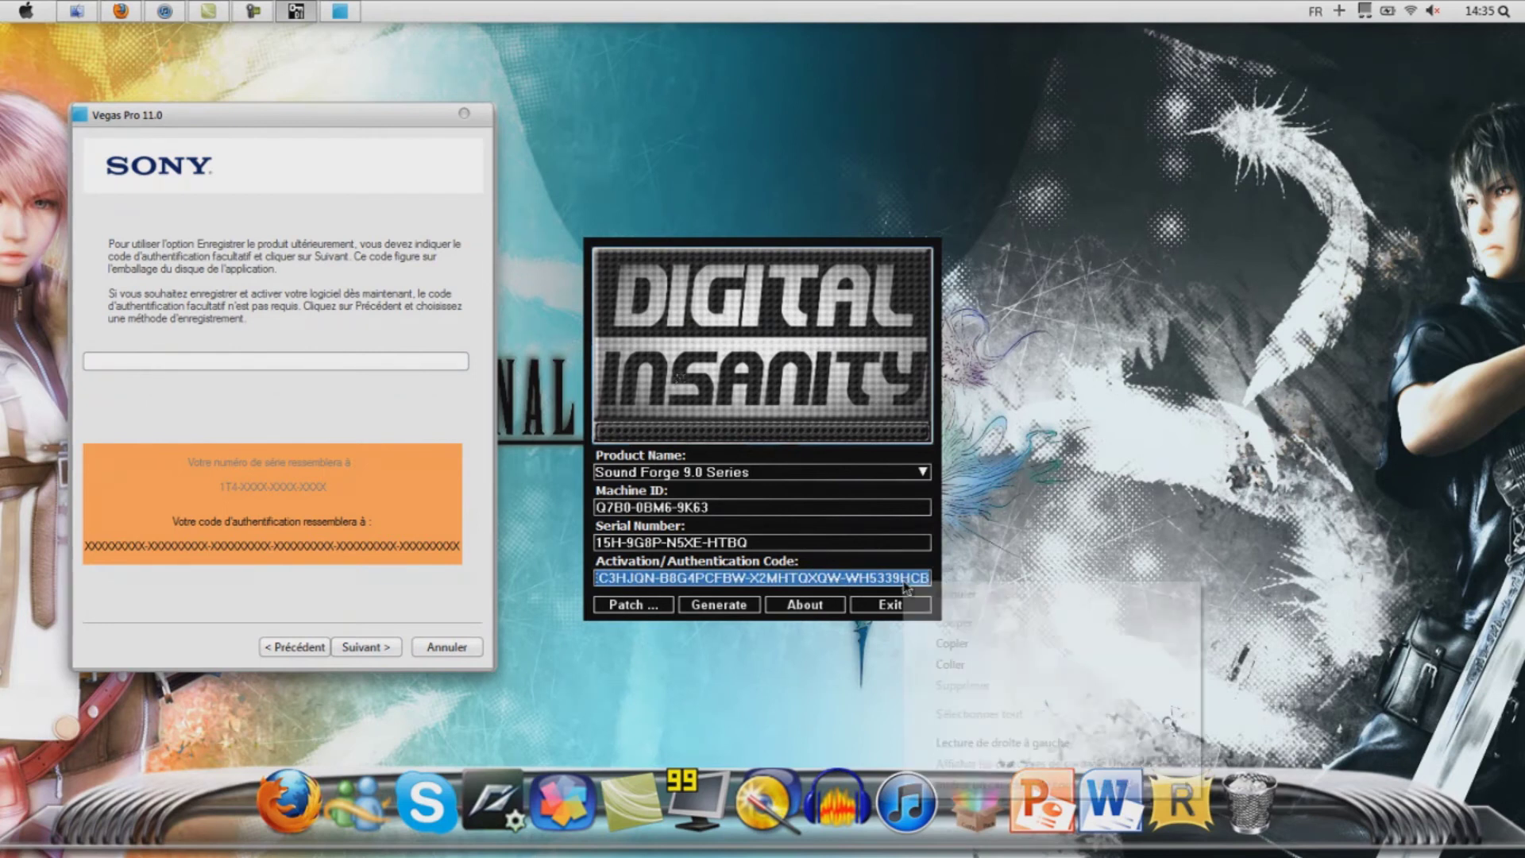
click(937, 646)
click(187, 361)
key(ctrl+v)
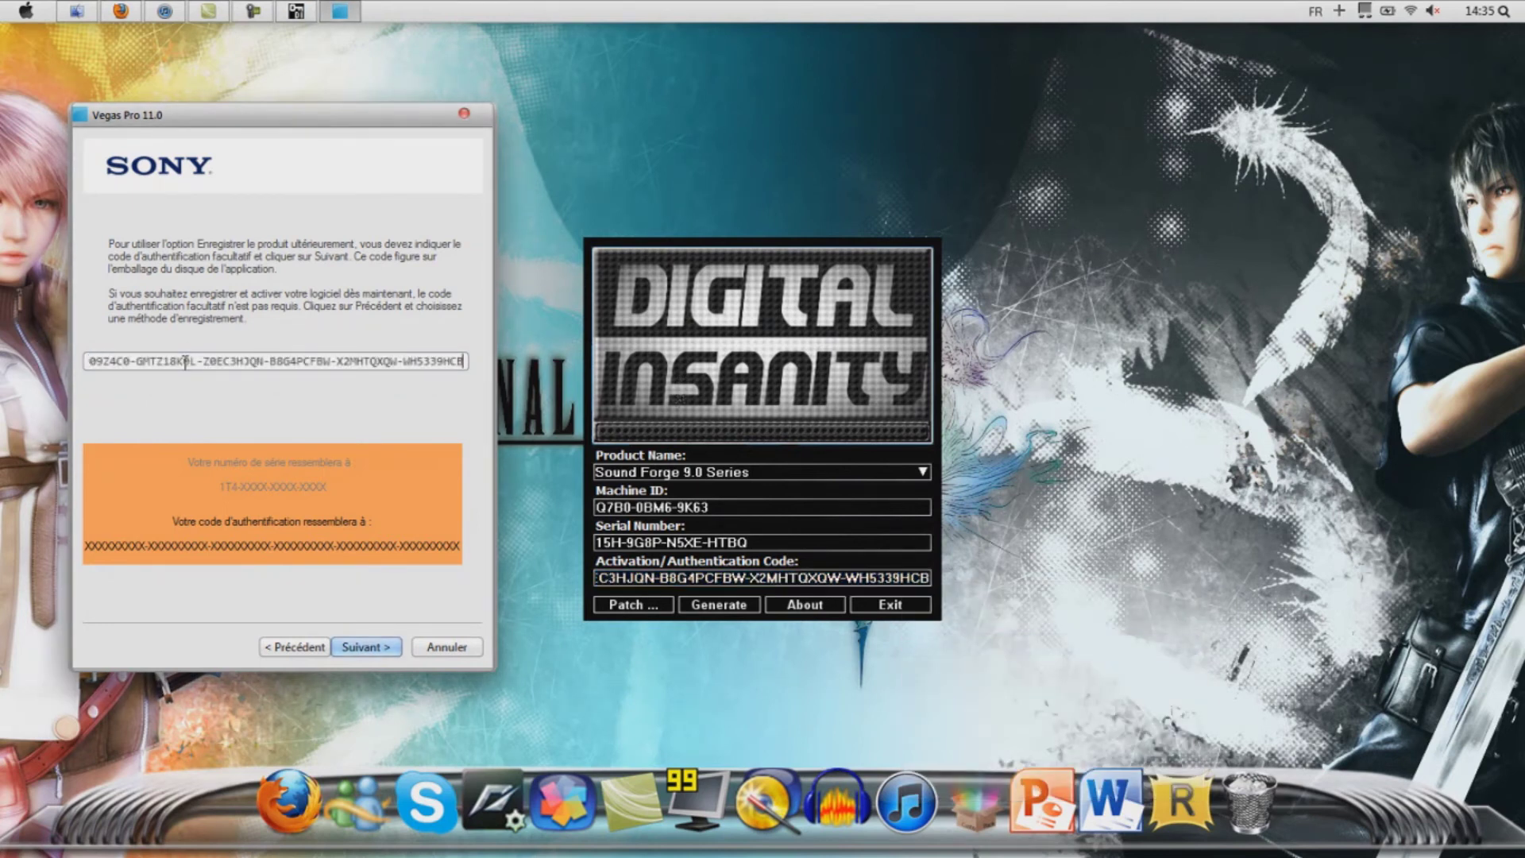
Submit the authentication code to complete the Vegas Pro 11.0 registration and exit the keygen.
click(355, 648)
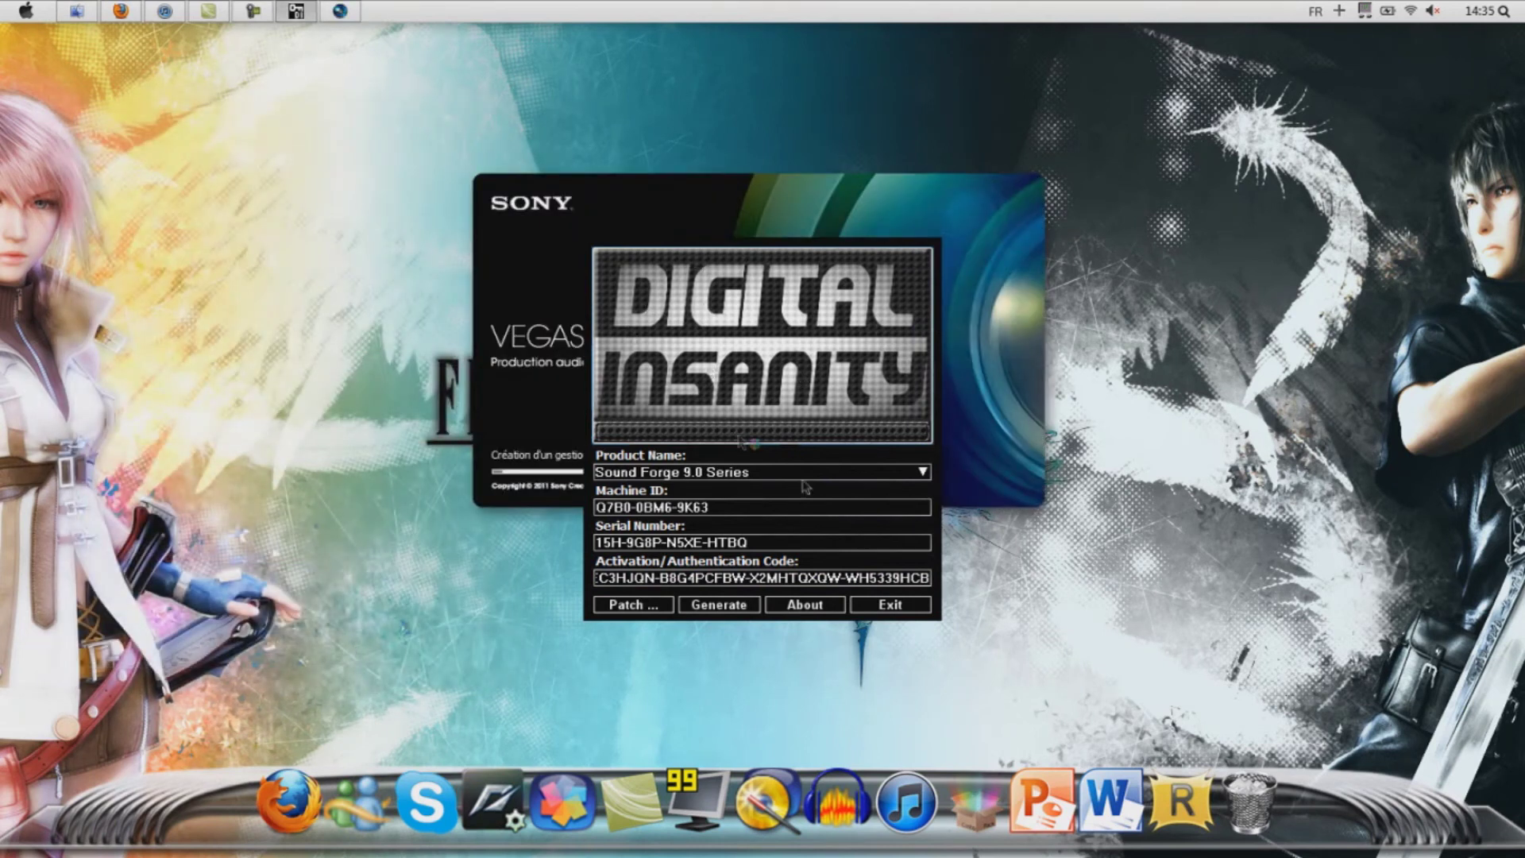
click(891, 606)
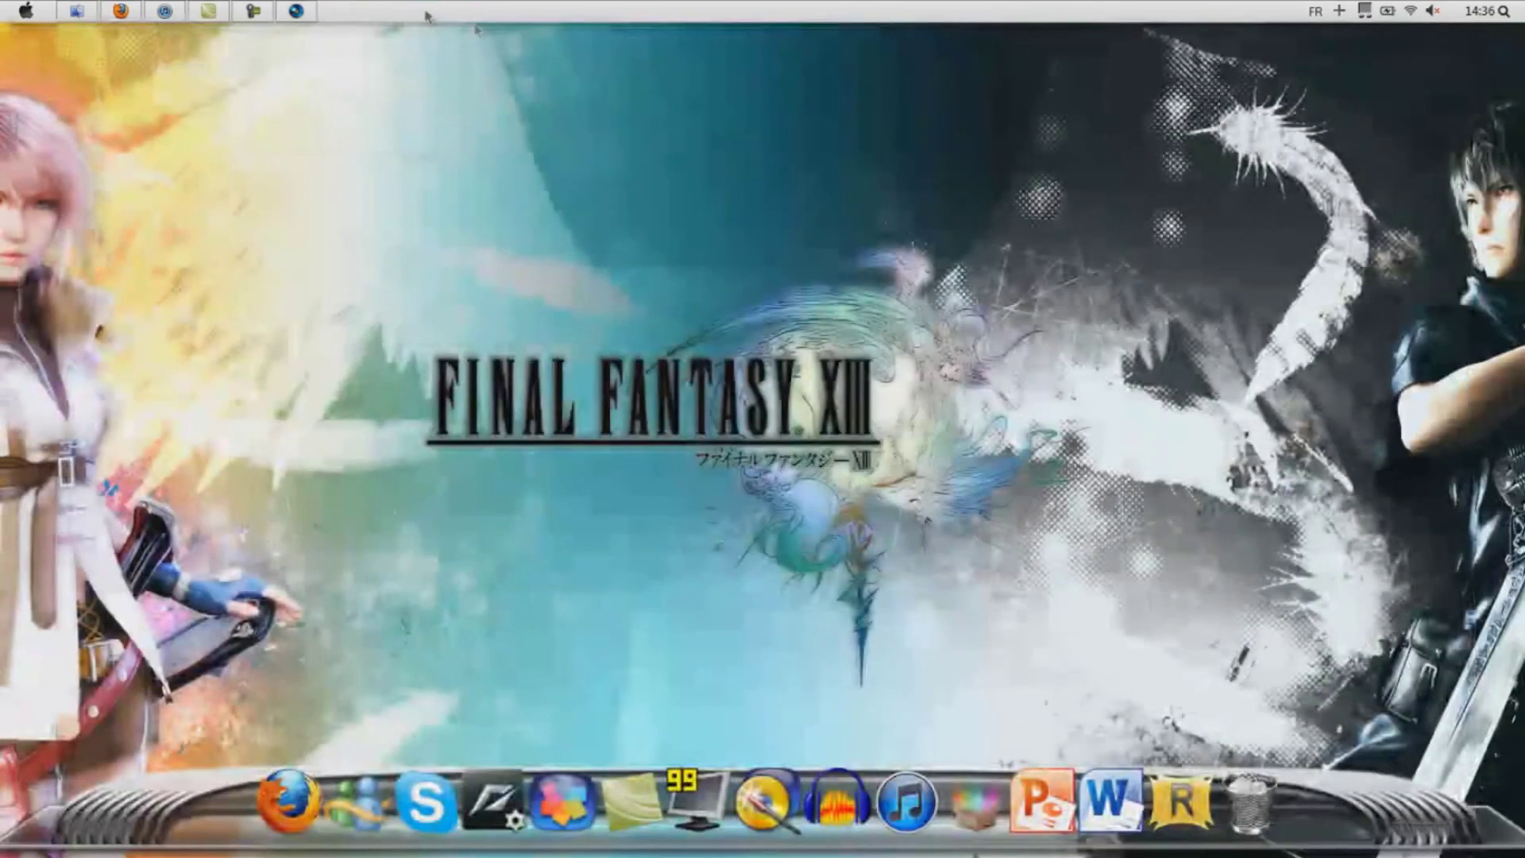
Bring up the Vegas Pro 11.0 window, look through its French-language menus and minimize it.
click(296, 10)
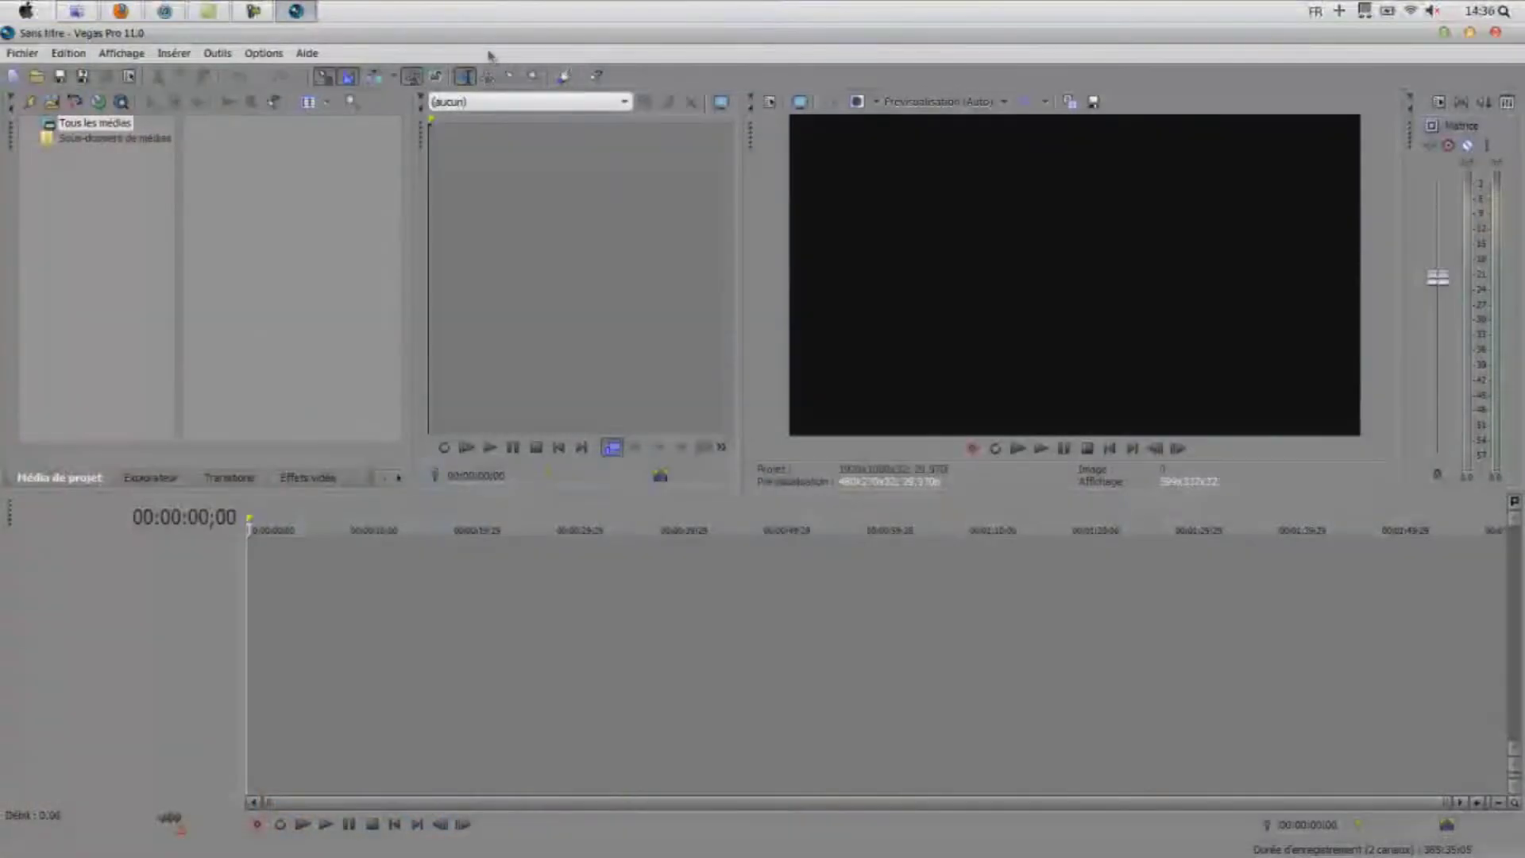
click(22, 55)
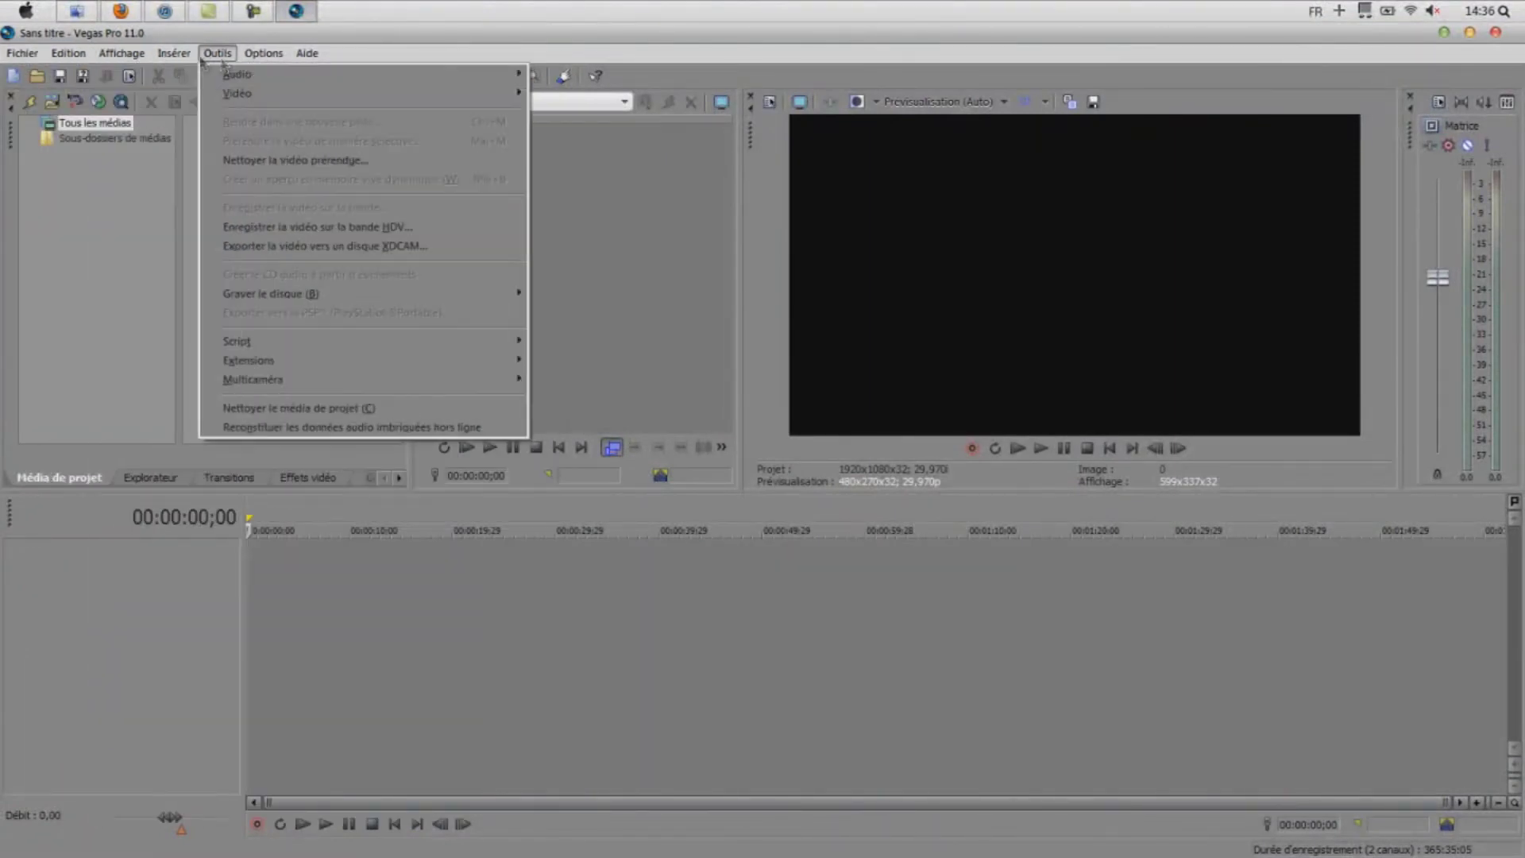
mouse_move(174, 53)
click(57, 203)
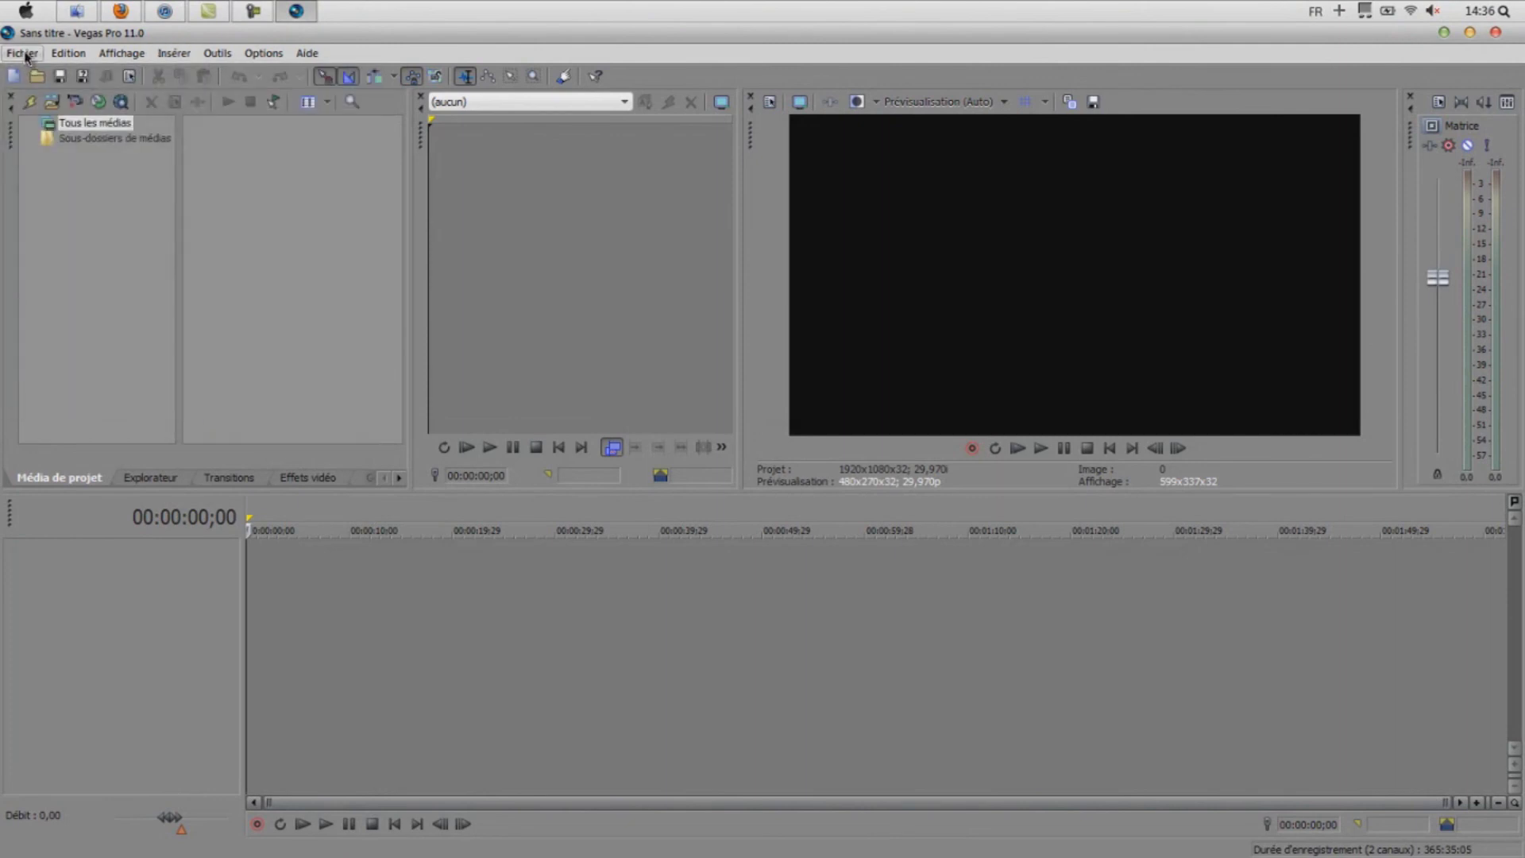
click(1444, 33)
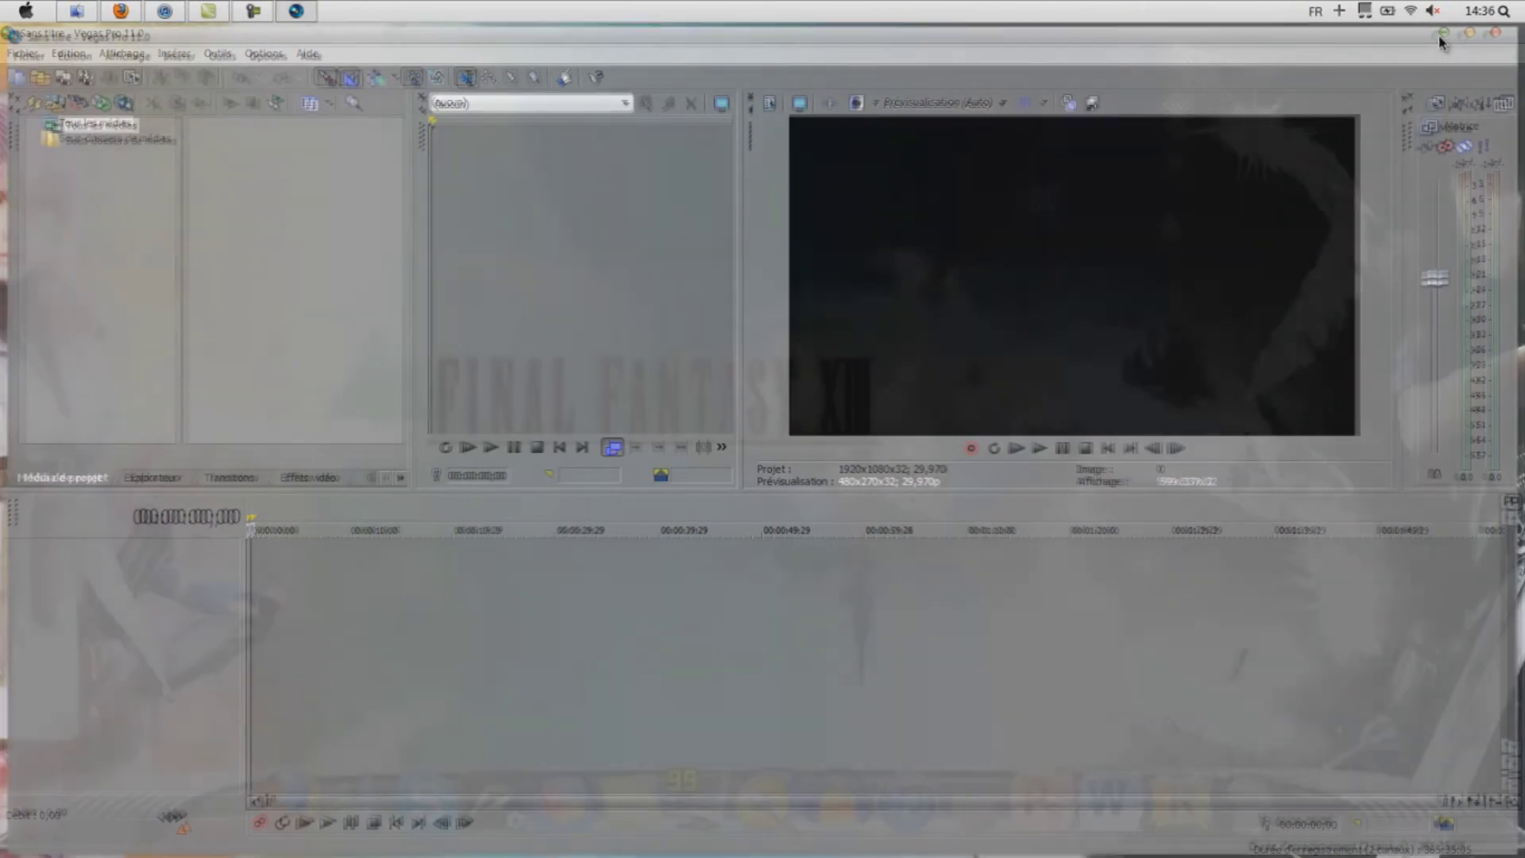
Add a Vegas Pro 11.0 shortcut from the start menu to the dock, between Audacity and iTunes.
click(31, 10)
drag(71, 418, 873, 818)
click(743, 465)
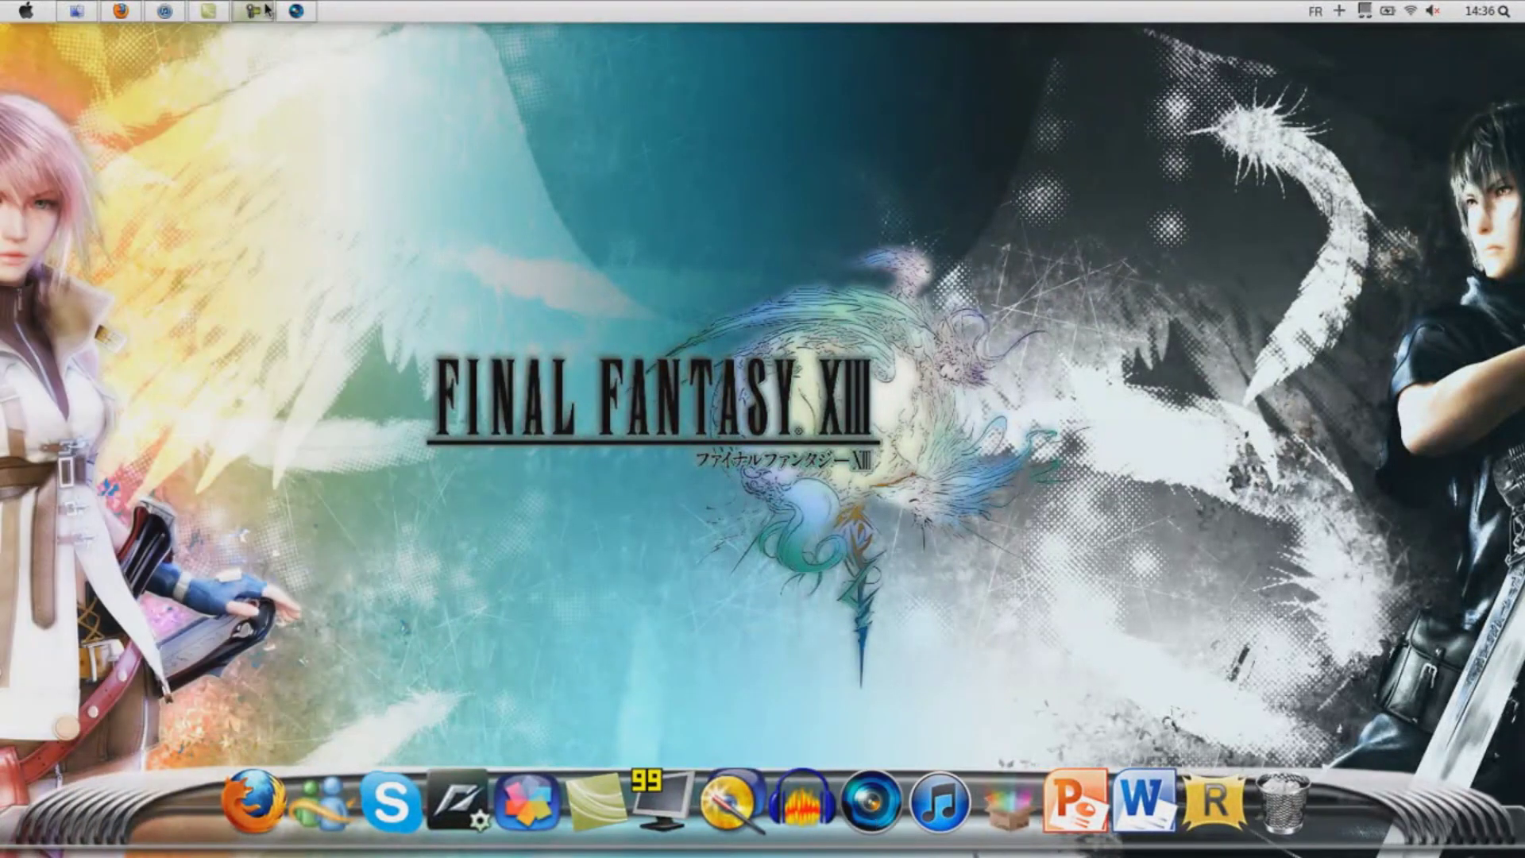
click(295, 11)
click(1443, 32)
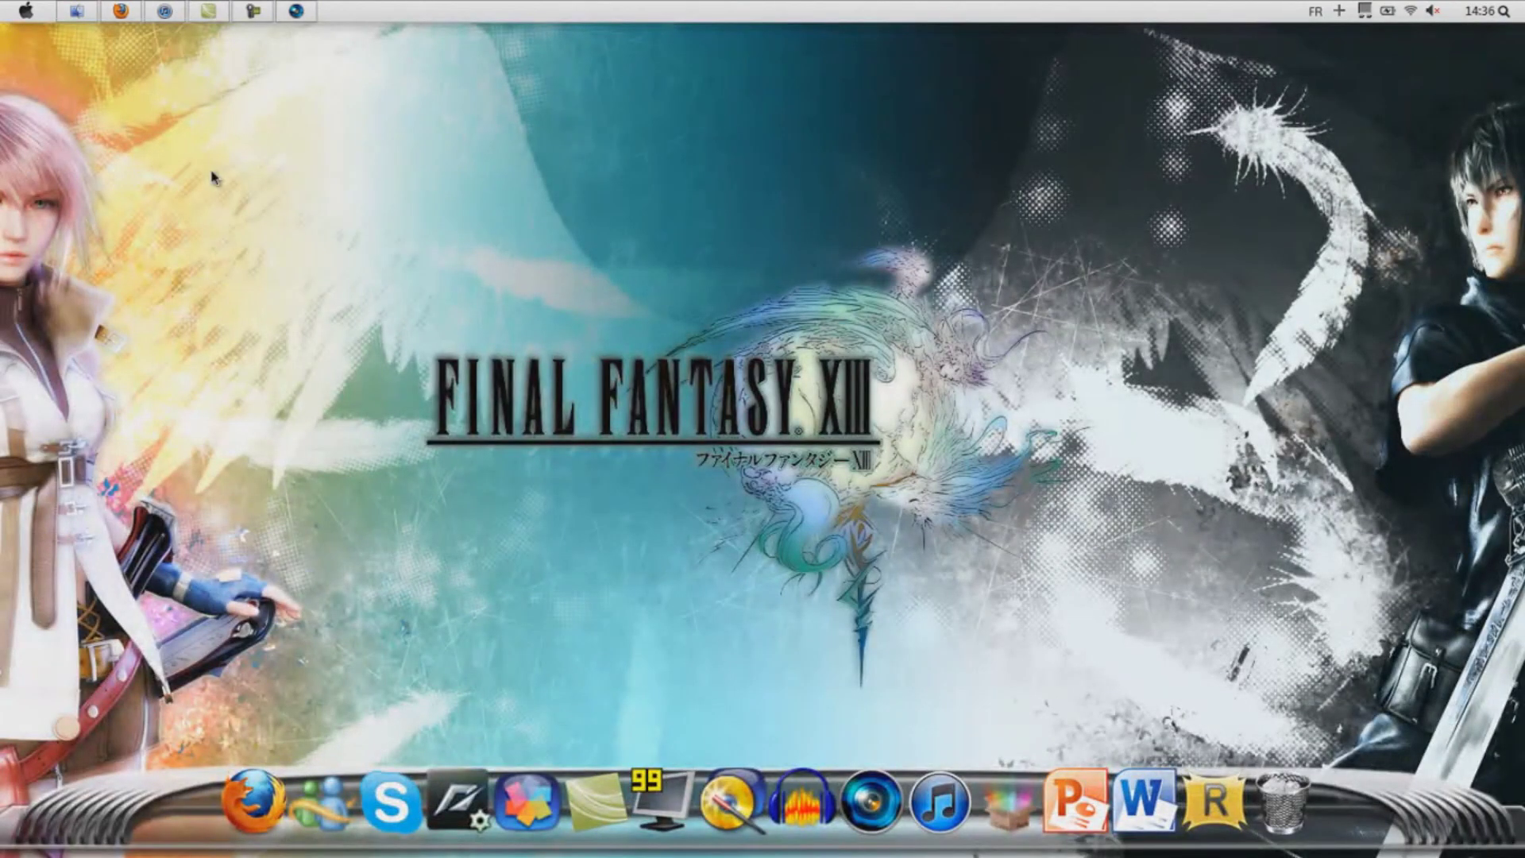